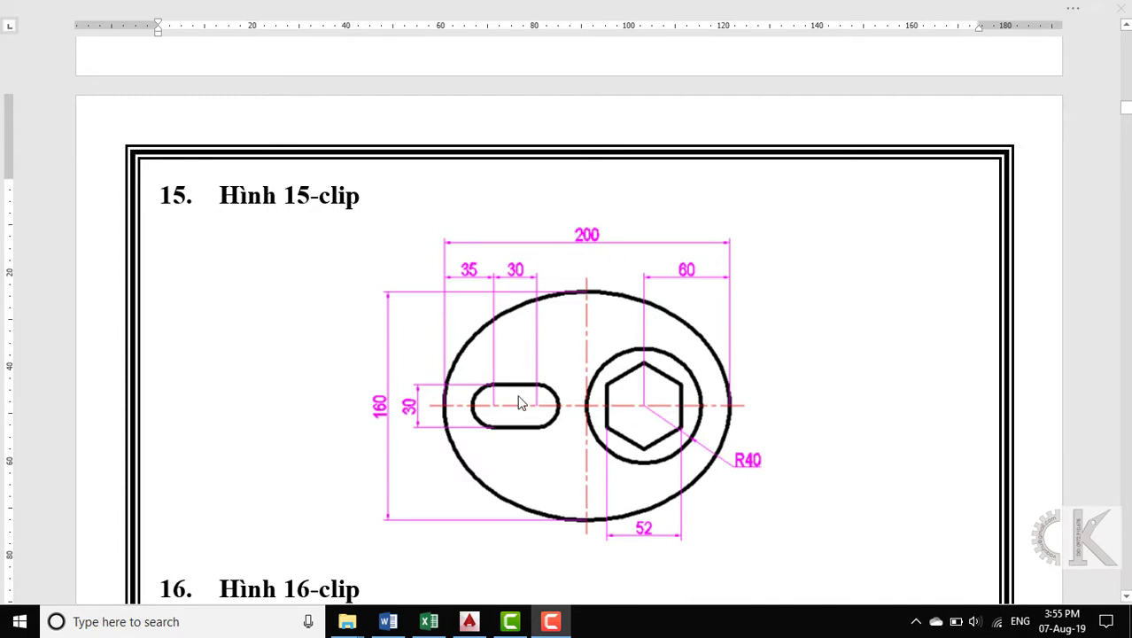
Take a rectangular Snipping Tool snip of the exercise 15 oval plate drawing in Word
left_click(113, 623)
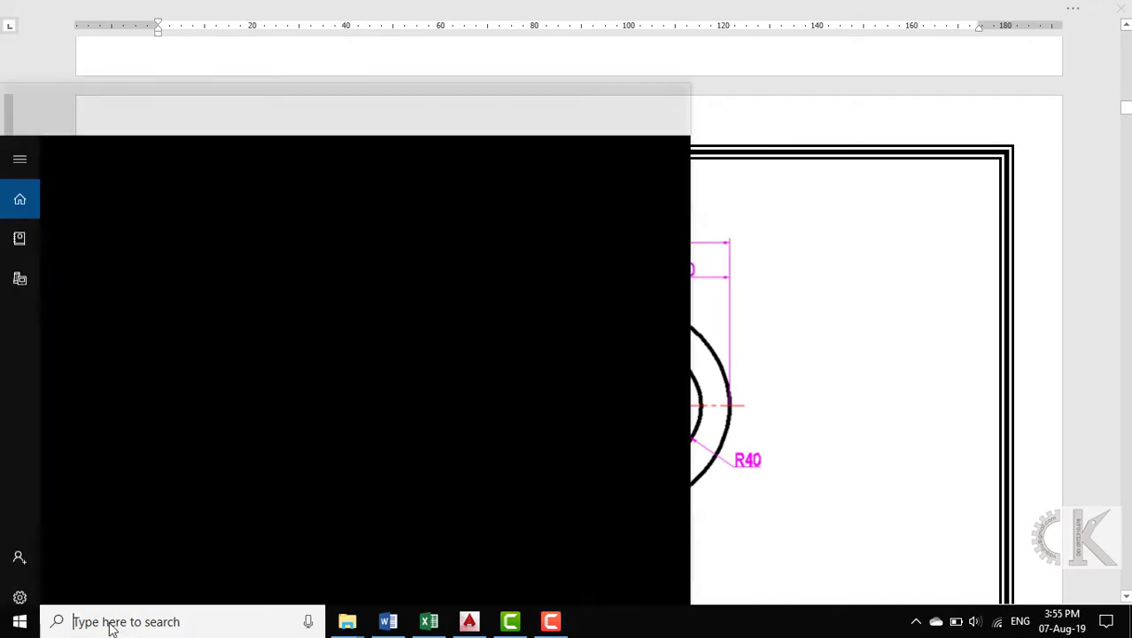
type("snip")
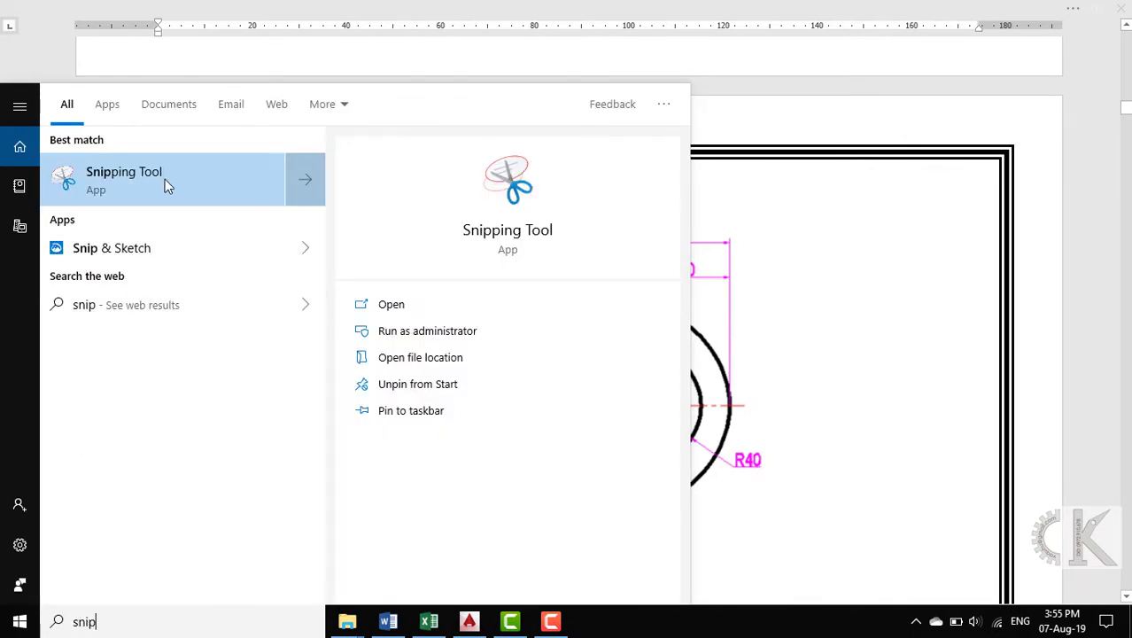
left_click(165, 178)
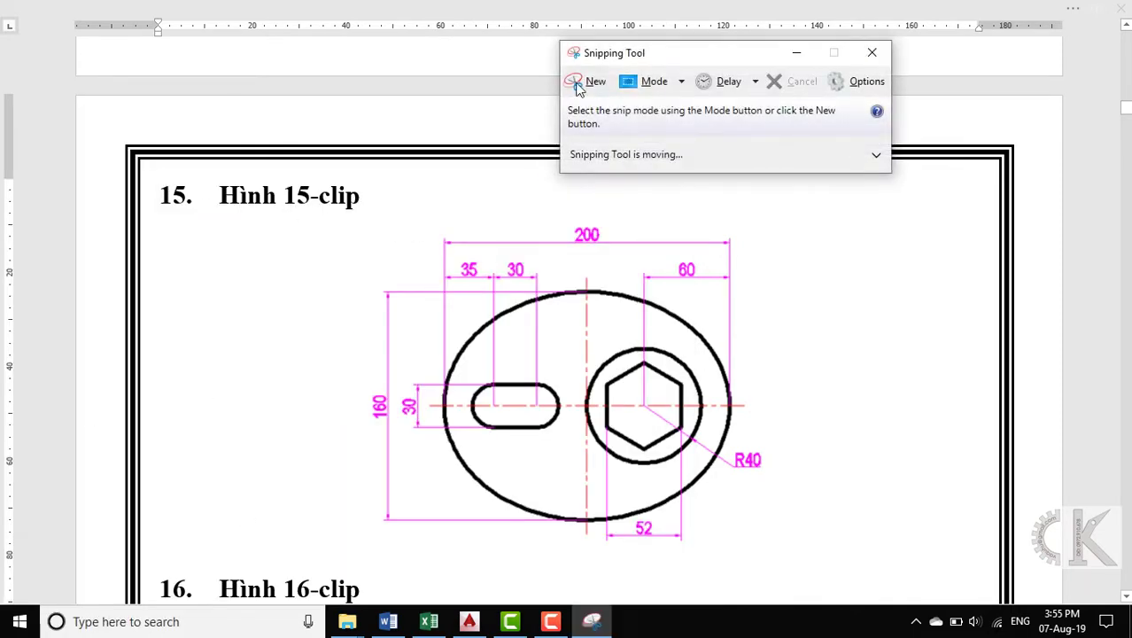
left_click(641, 81)
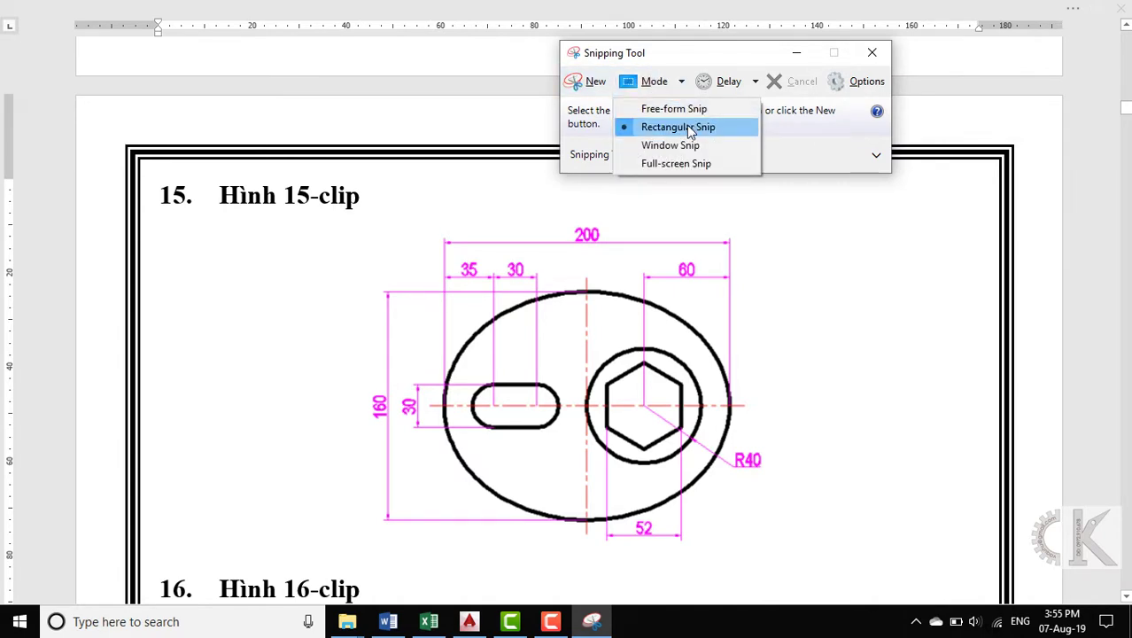
left_click(688, 130)
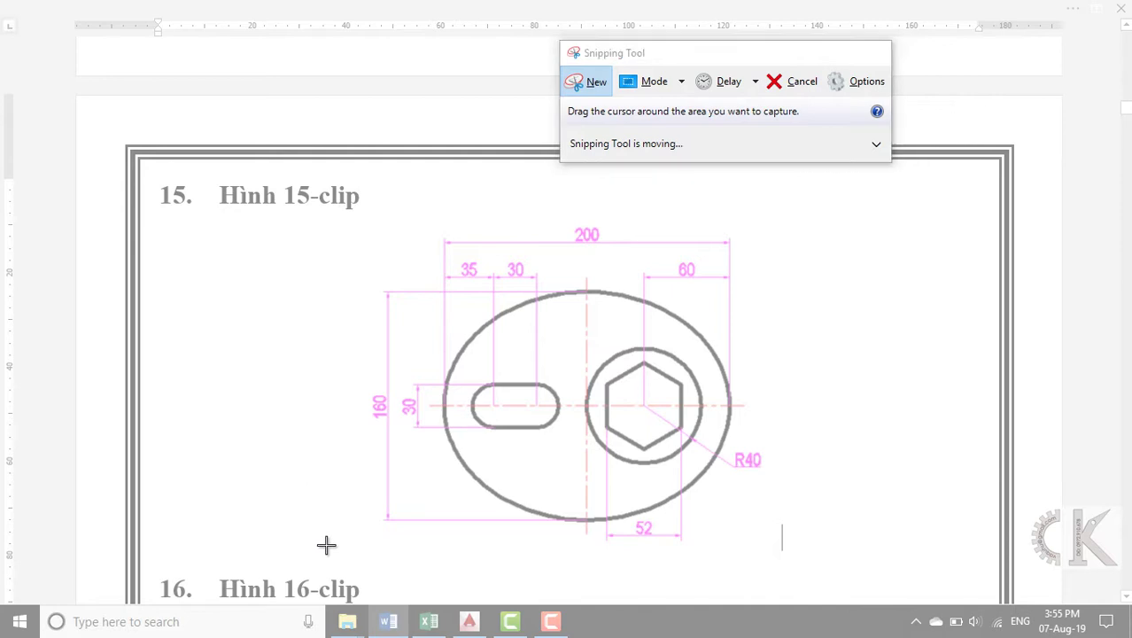
mouse_move(343, 543)
left_mouse_down()
mouse_move(779, 193)
mouse_move(776, 212)
left_mouse_up()
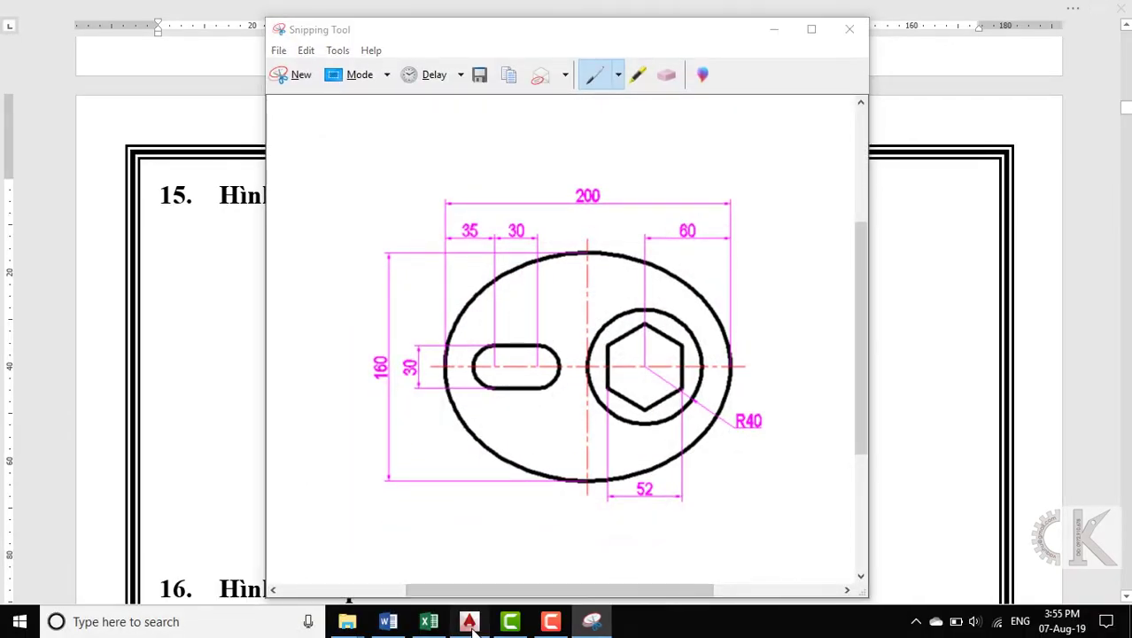
left_click(470, 622)
Paste the captured reference image into Drawing2 and centre it in view
key("ctrl+v")
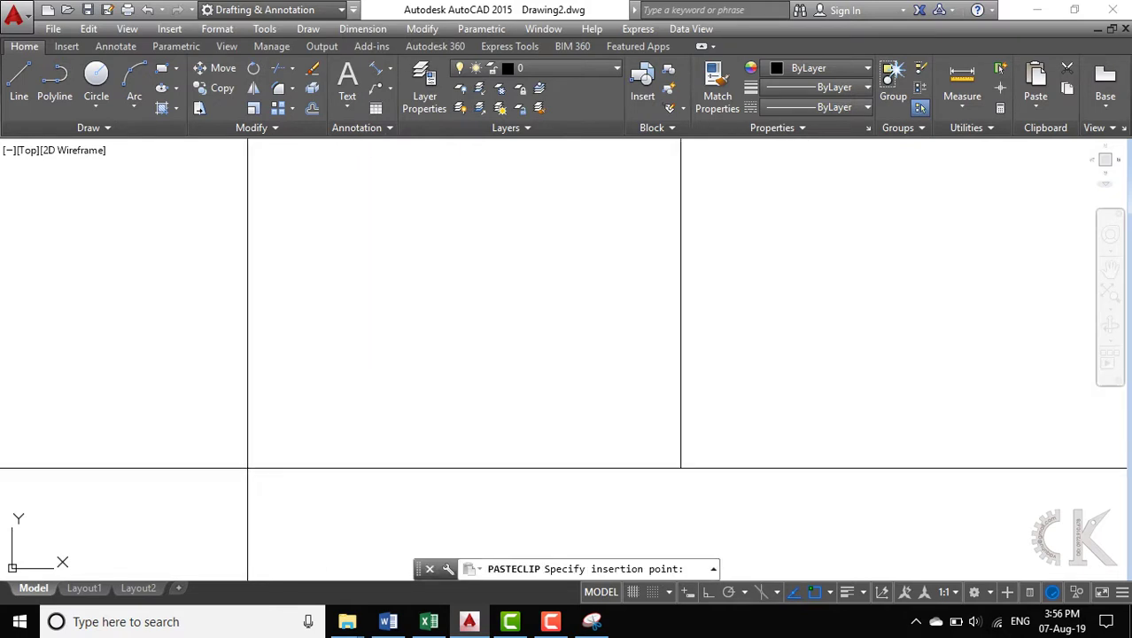
scroll(407, 367, "down", 3)
middle_click_drag(413, 361, 367, 367)
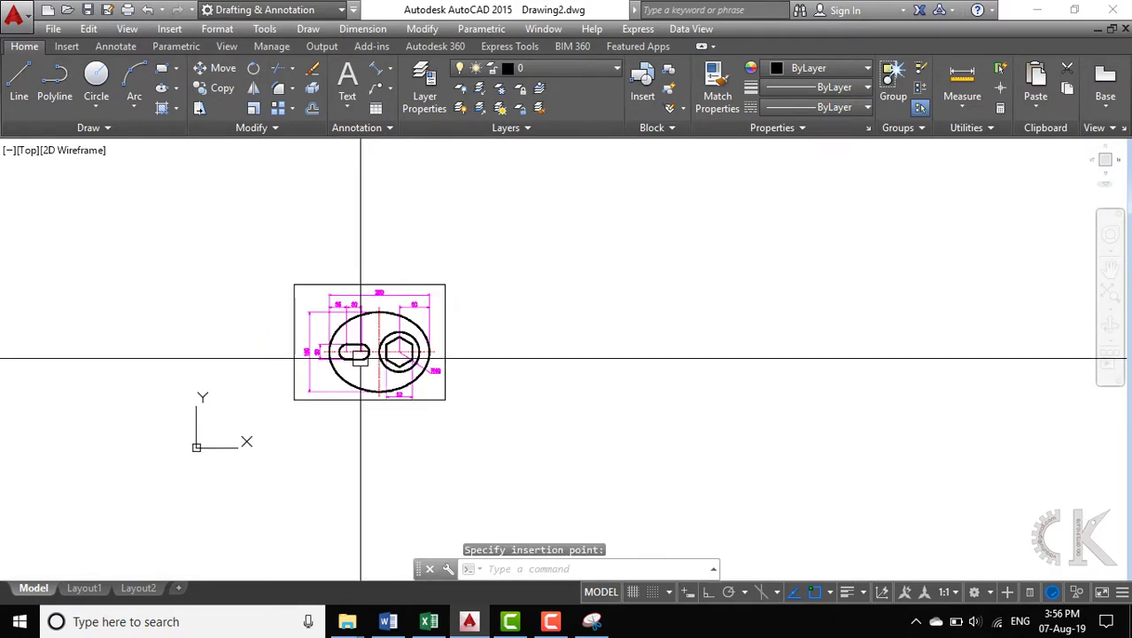
scroll(367, 365, "up", 2)
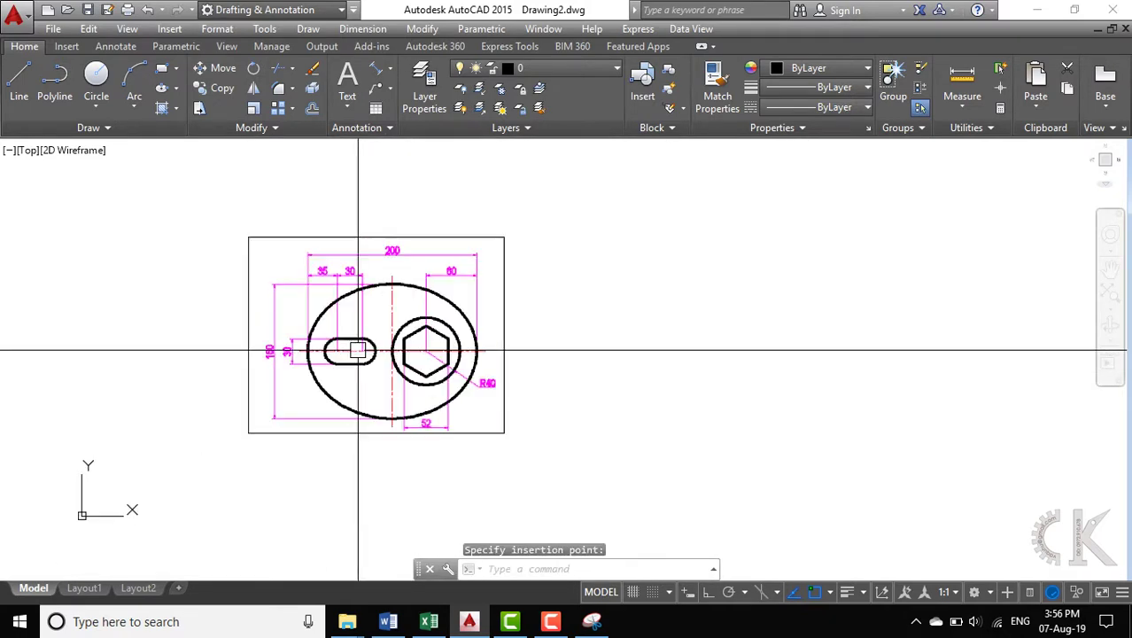
Split model space into two vertical viewports
left_click(219, 45)
left_click(161, 103)
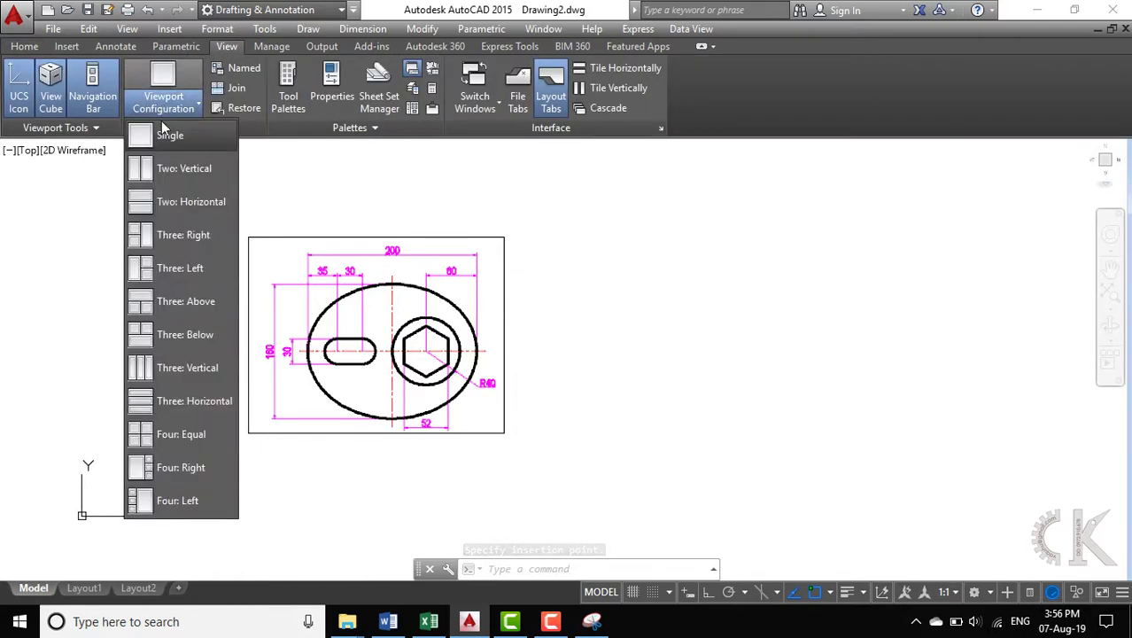
left_click(171, 168)
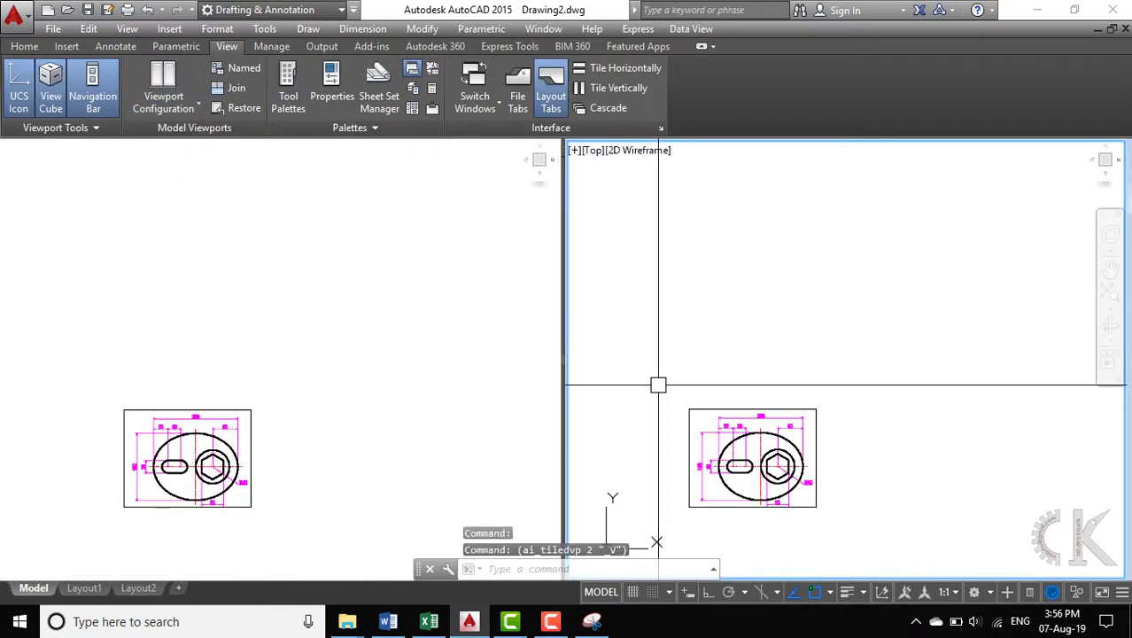
middle_click_drag(658, 384, 649, 258)
Widen the right viewport and enlarge the reference, centred in the left viewport
left_click(254, 375)
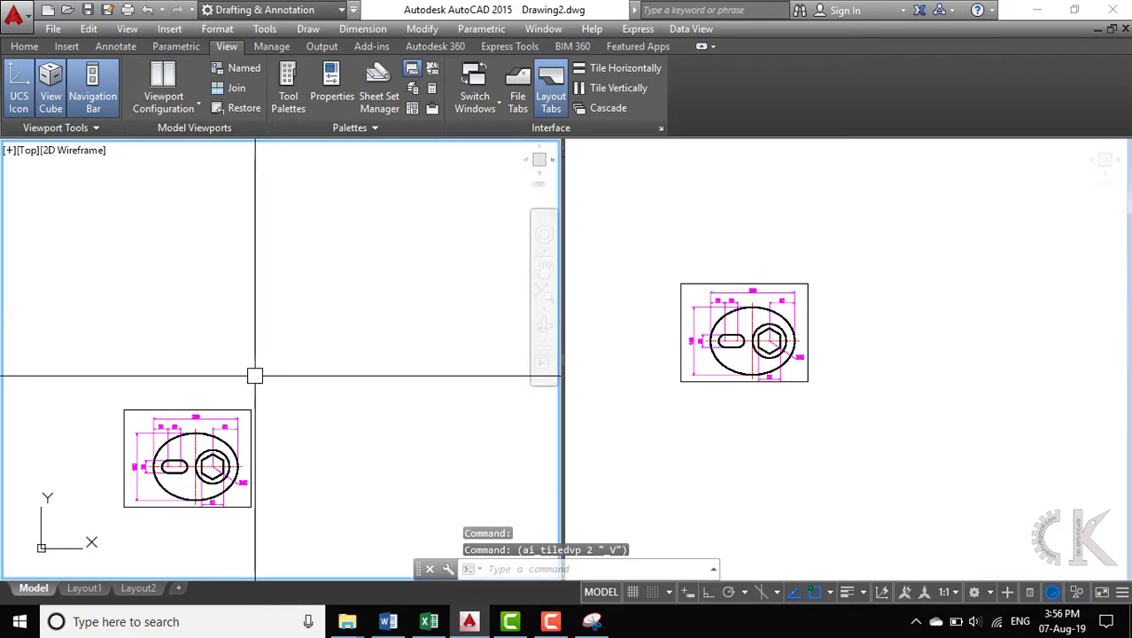
scroll(254, 376, "up", 3)
middle_click_drag(254, 376, 301, 212)
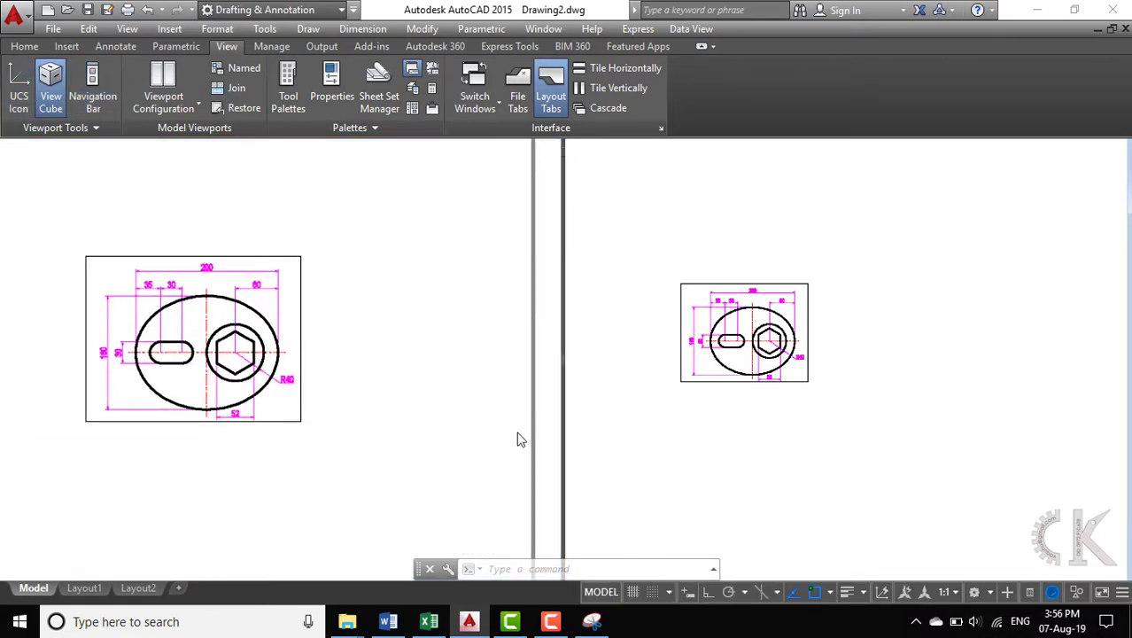
left_click_drag(532, 439, 379, 422)
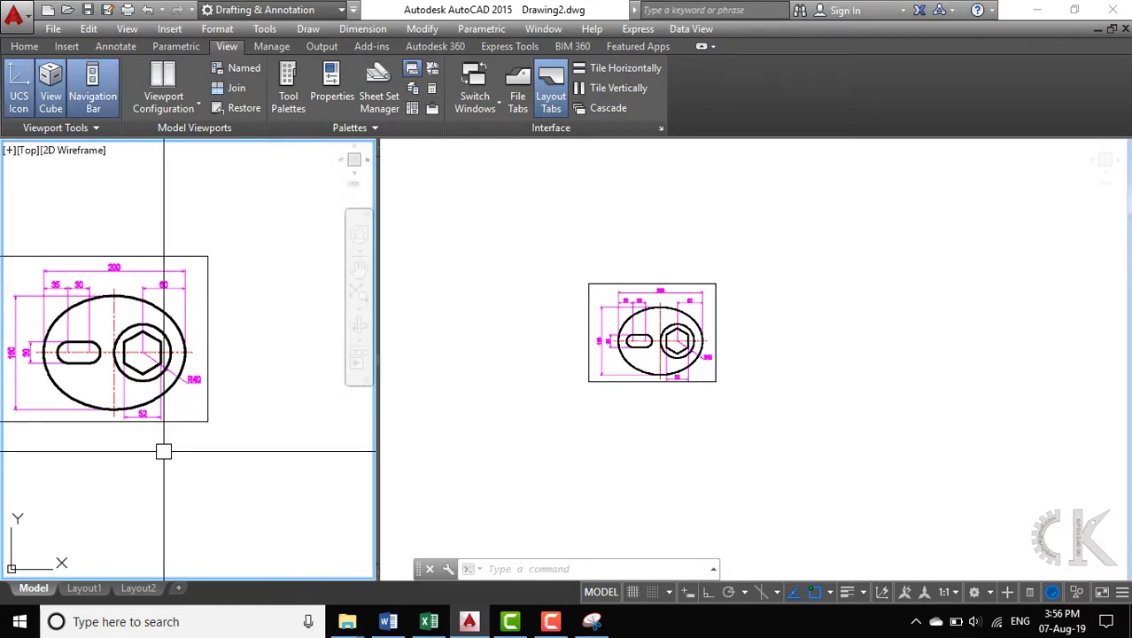
middle_click_drag(157, 452, 223, 433)
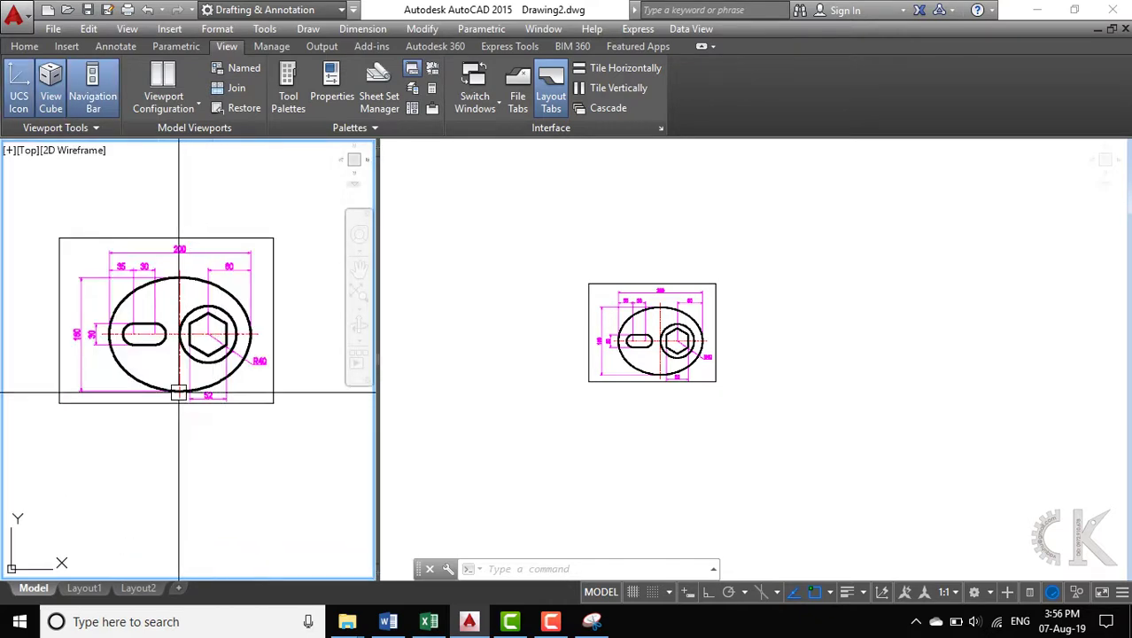
scroll(179, 390, "up", 3)
middle_click_drag(179, 390, 198, 410)
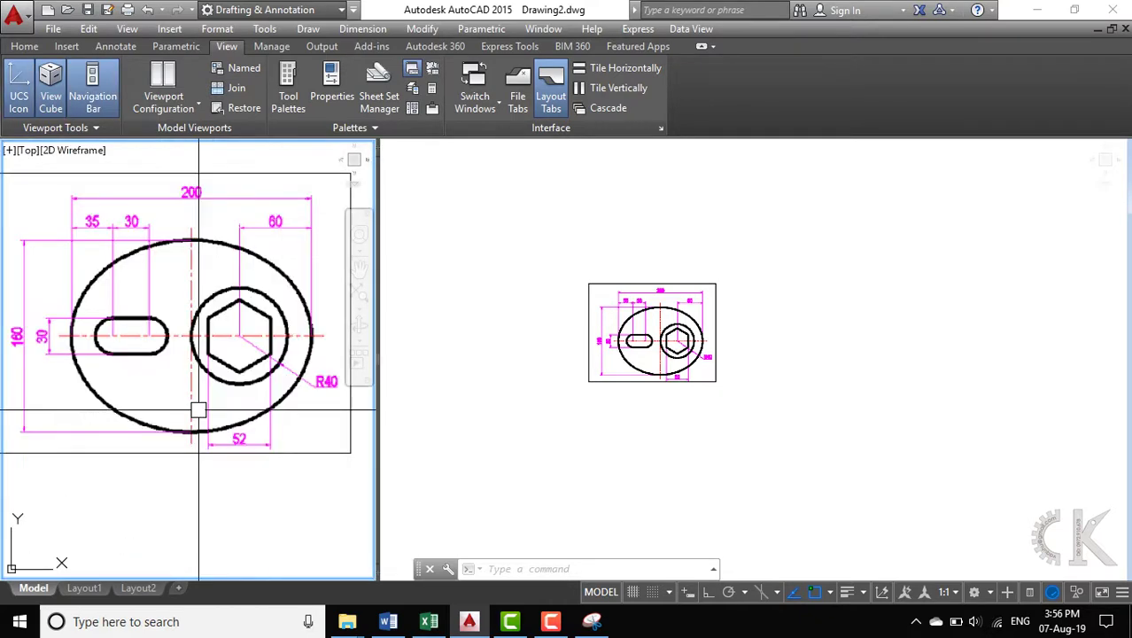
left_click(558, 390)
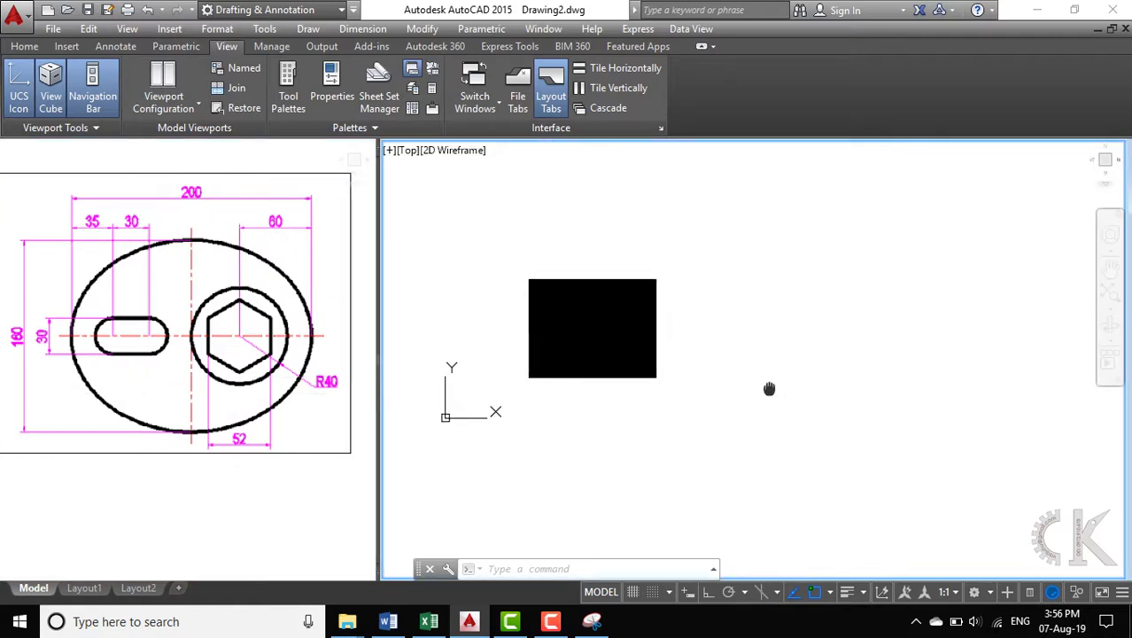
Start an ellipse with a 200-unit horizontal long axis, using Ortho
middle_click_drag(769, 387, 495, 417)
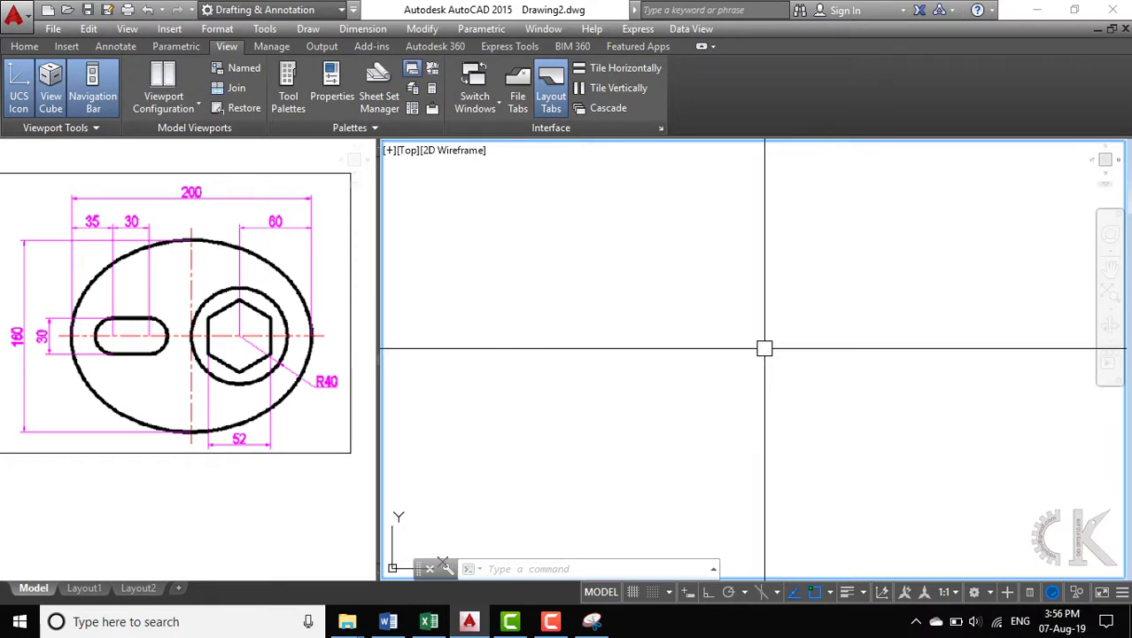
type("el")
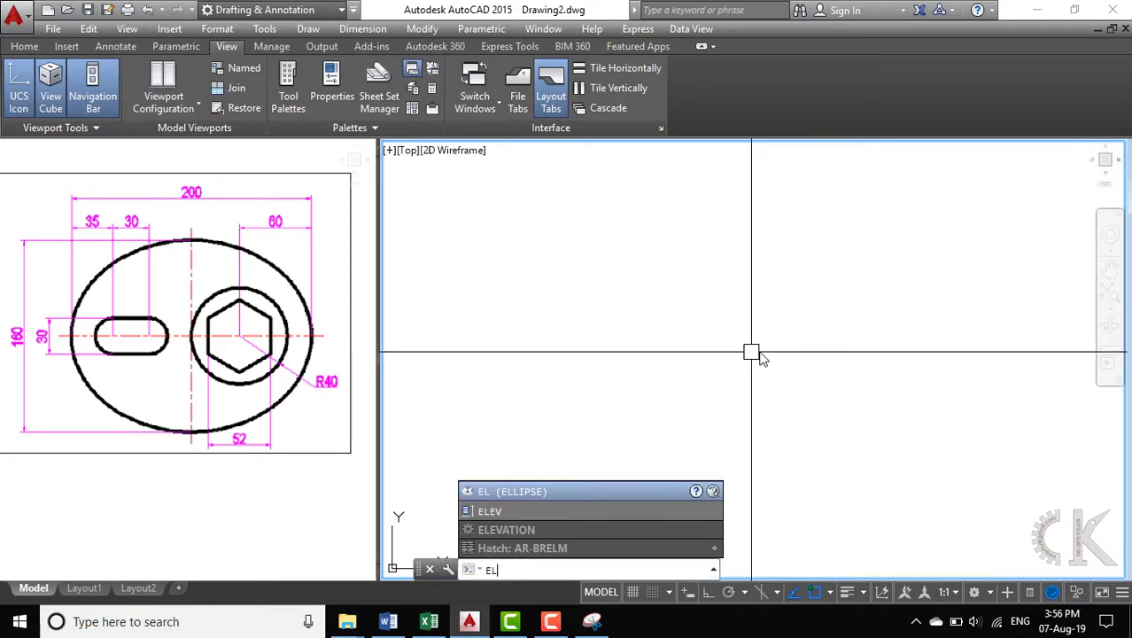
key("Return")
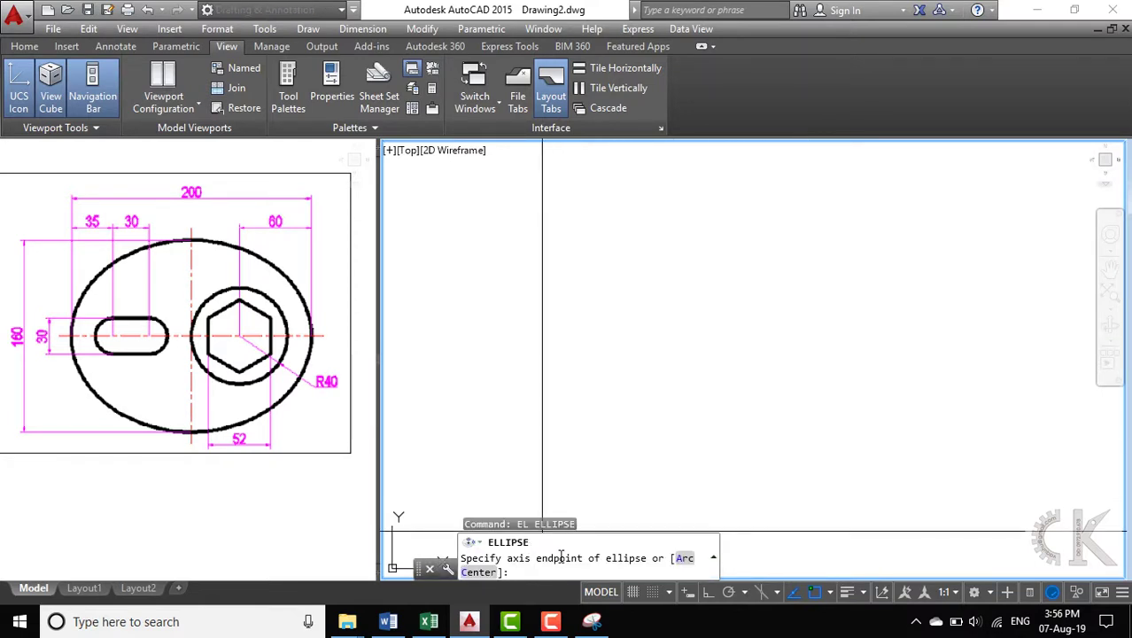
left_click(602, 351)
key("F8")
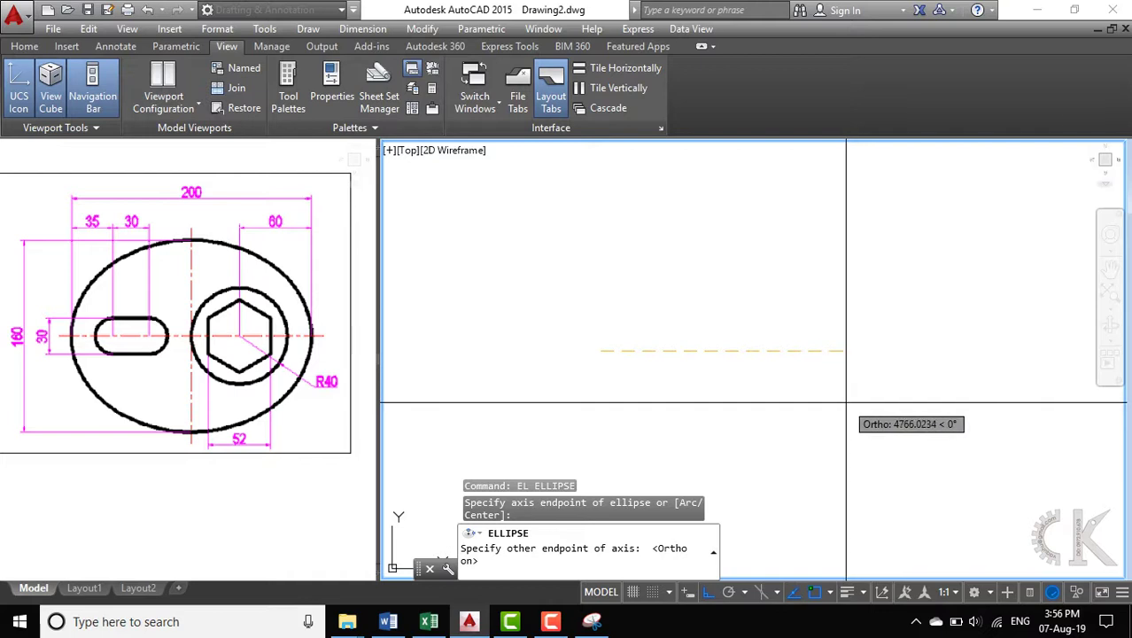
type("200")
key("Return")
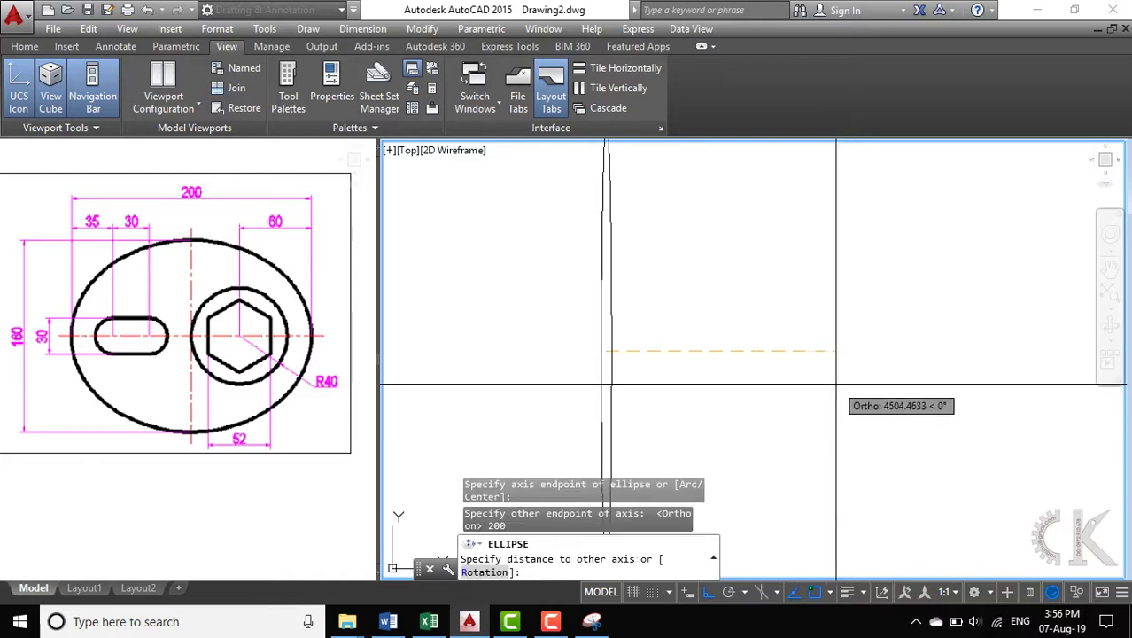
Give the ellipse an 80-unit half-height to complete the 200×160 oval
scroll(602, 363, "up", 5)
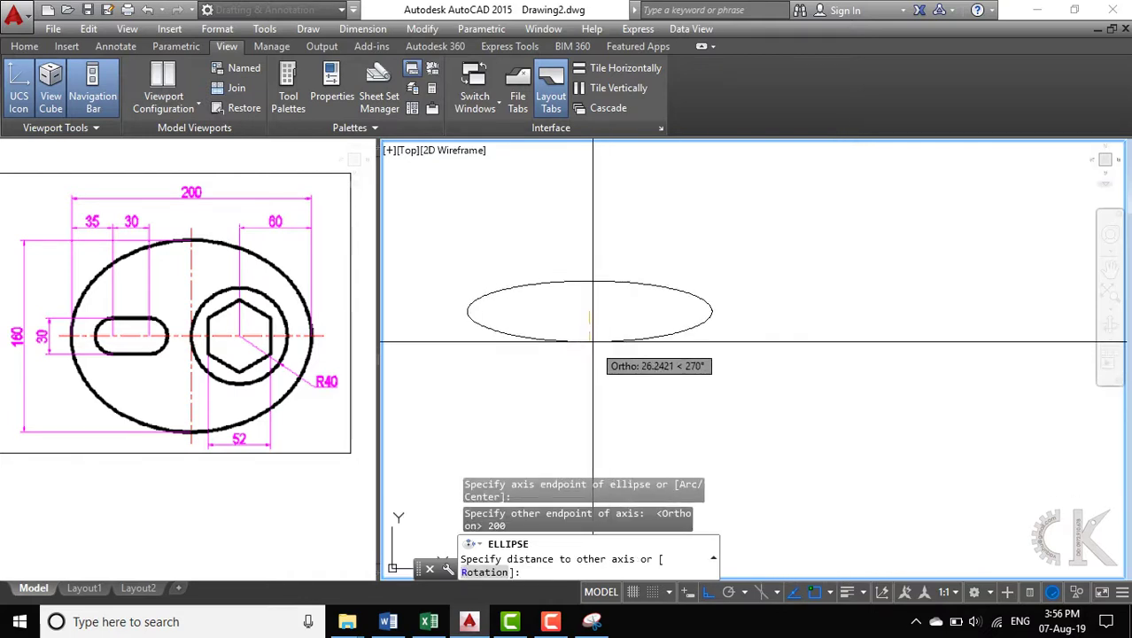
scroll(588, 292, "down", 5)
scroll(619, 361, "up", 5)
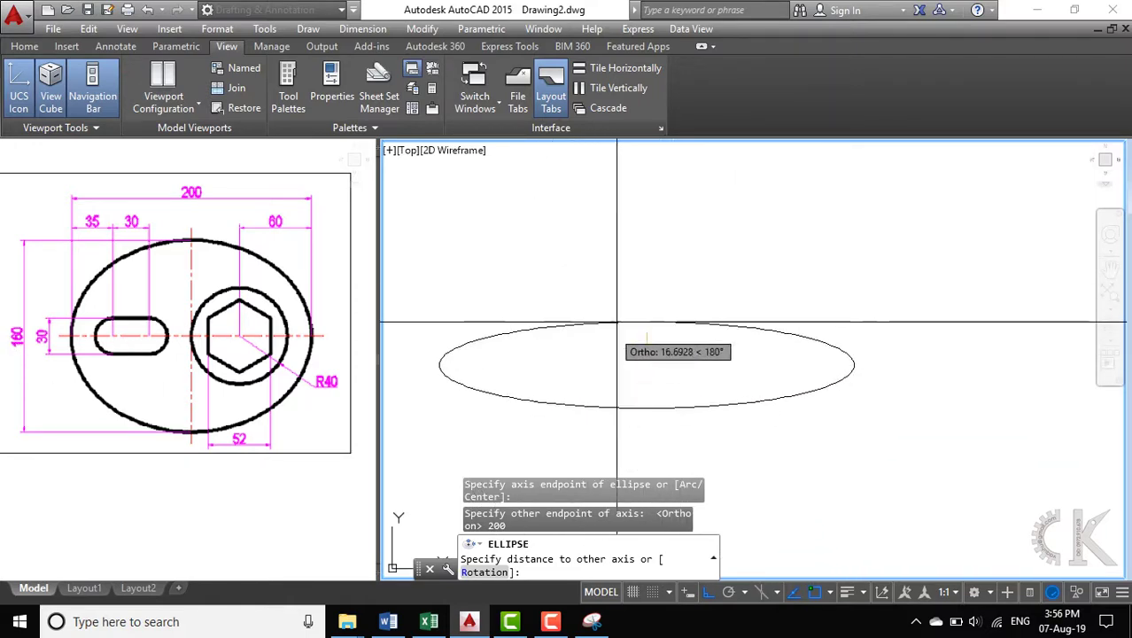
type("80")
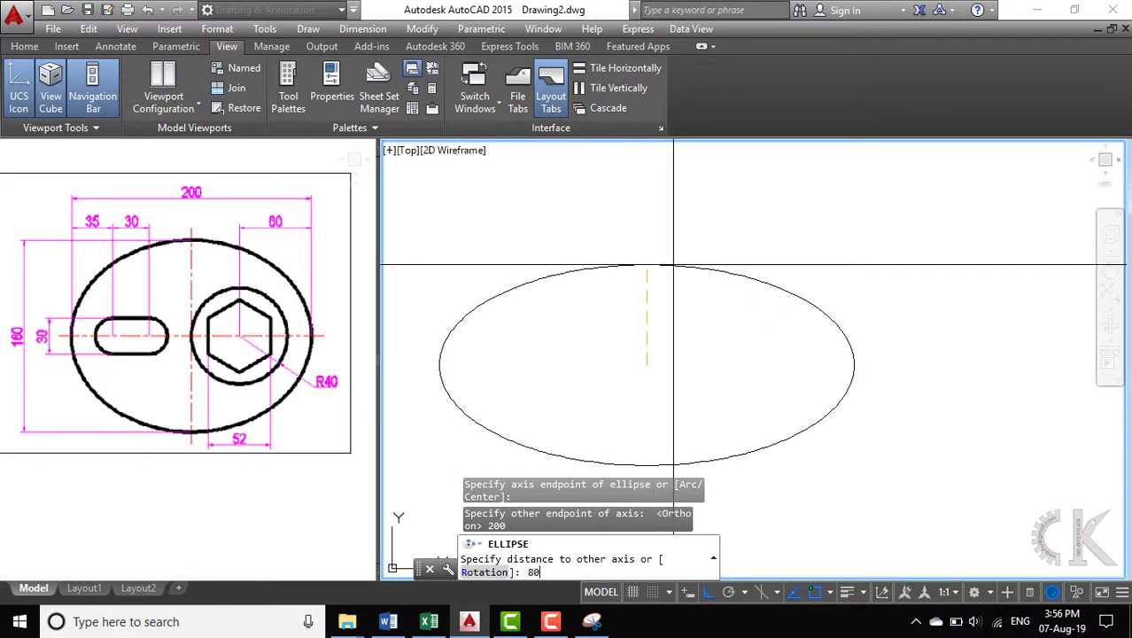
key("Return")
scroll(695, 324, "up", 3)
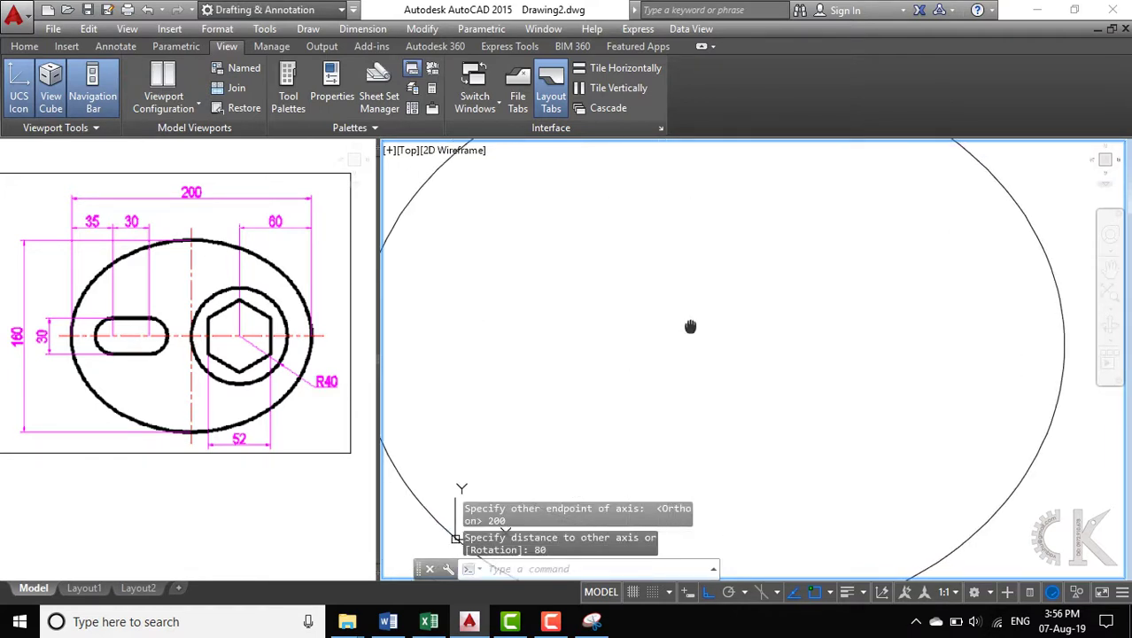
scroll(692, 328, "down", 3)
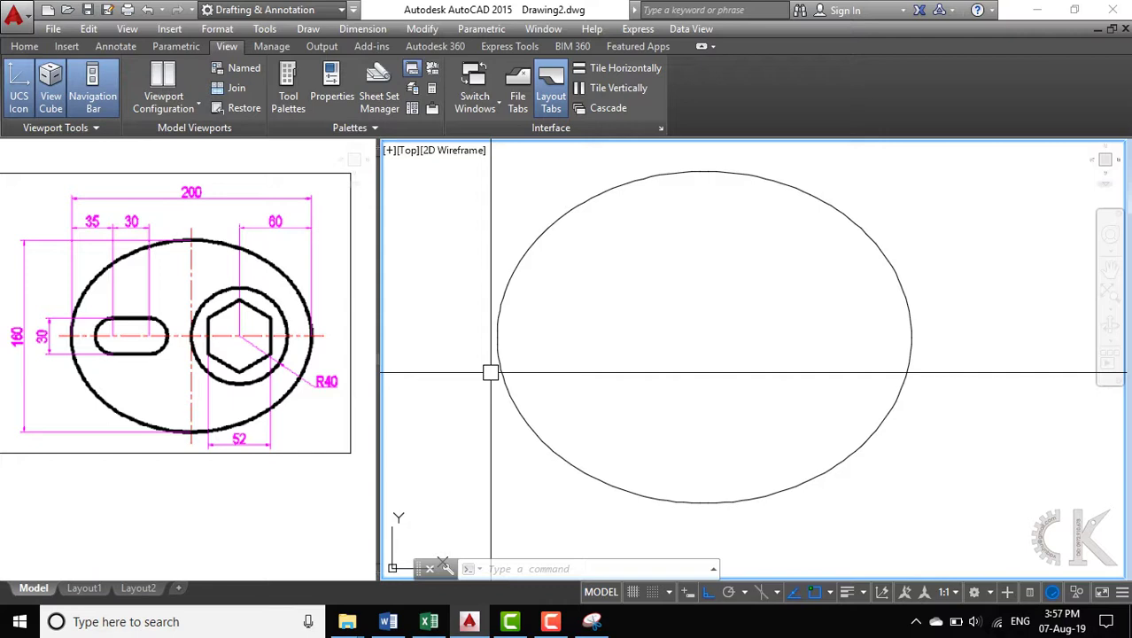
Draw a 30-diameter circle centred 35 units right of the ellipse's left quadrant, using tracking
type("c")
key("Return")
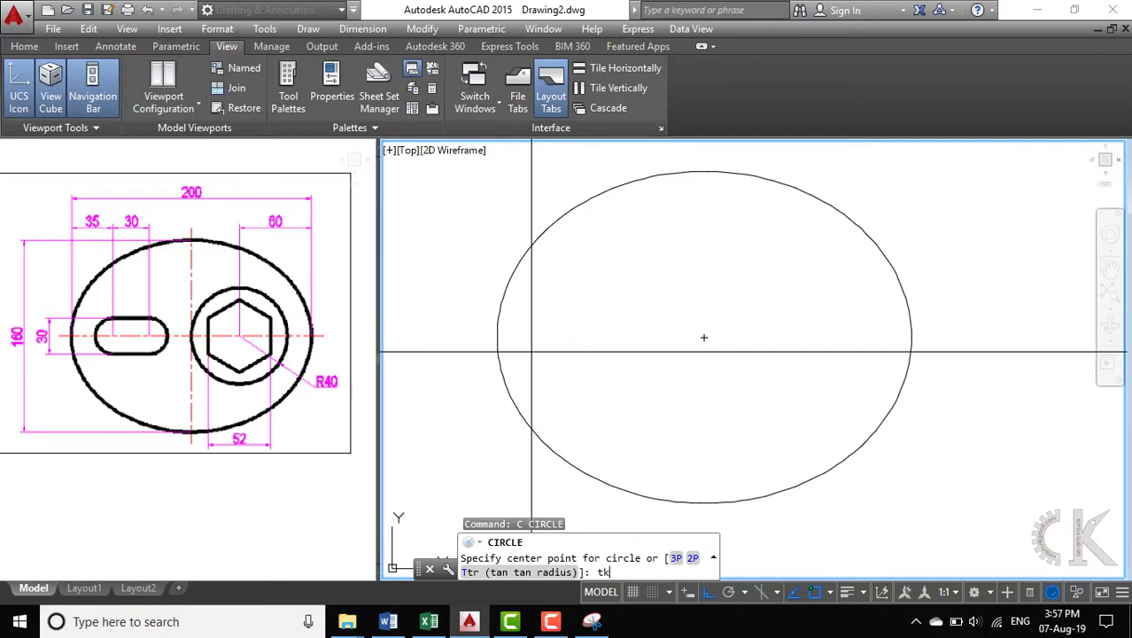
key("Return")
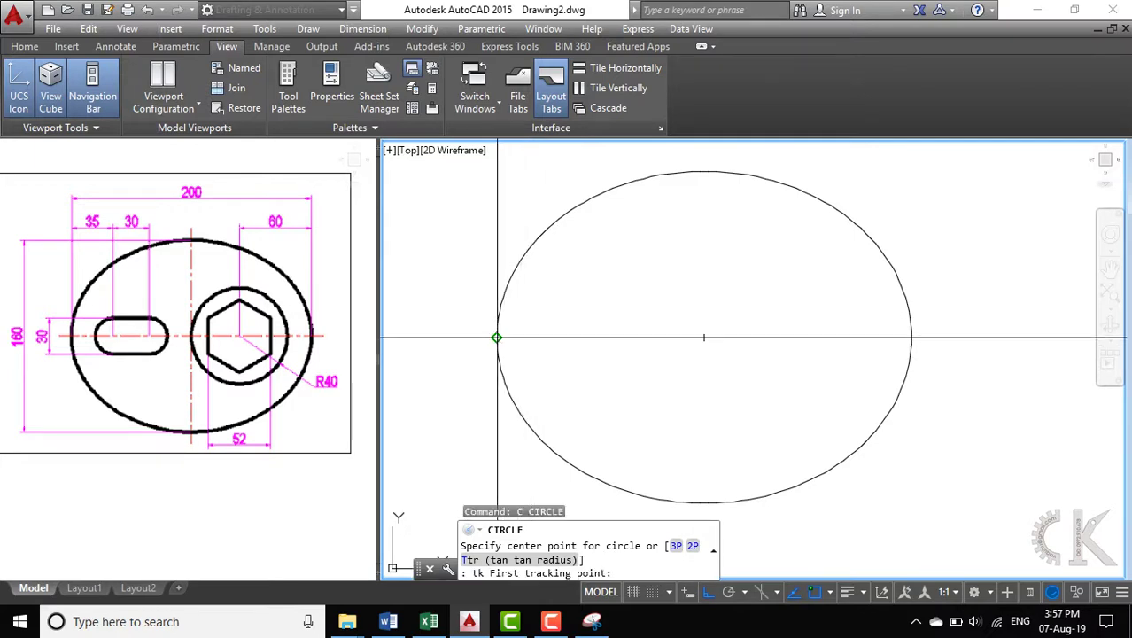
left_click(495, 337)
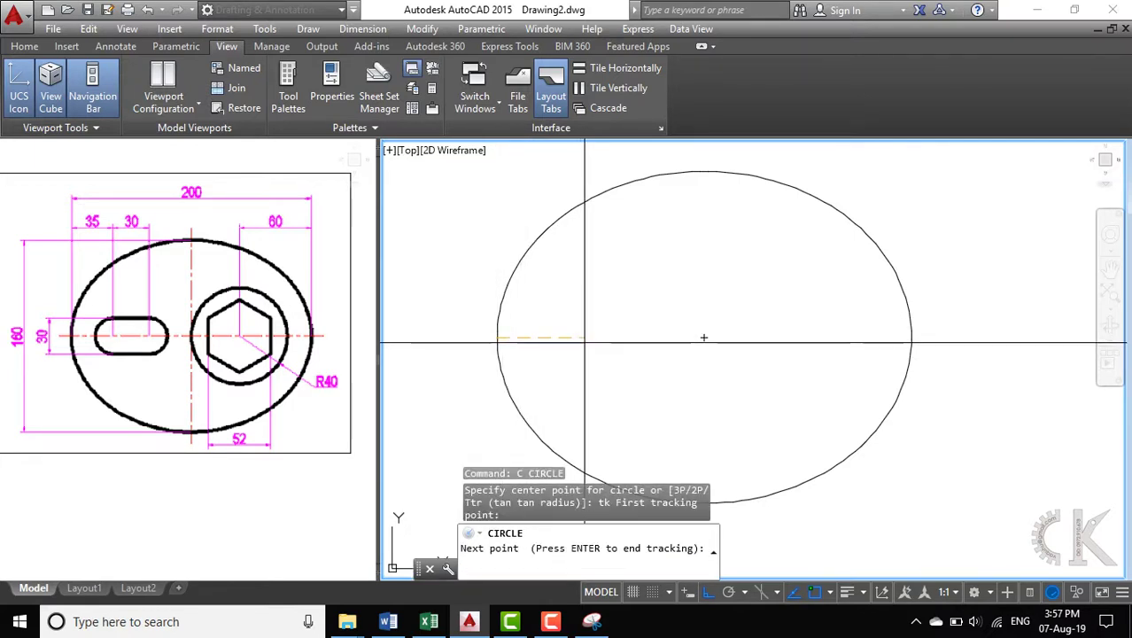
type("35")
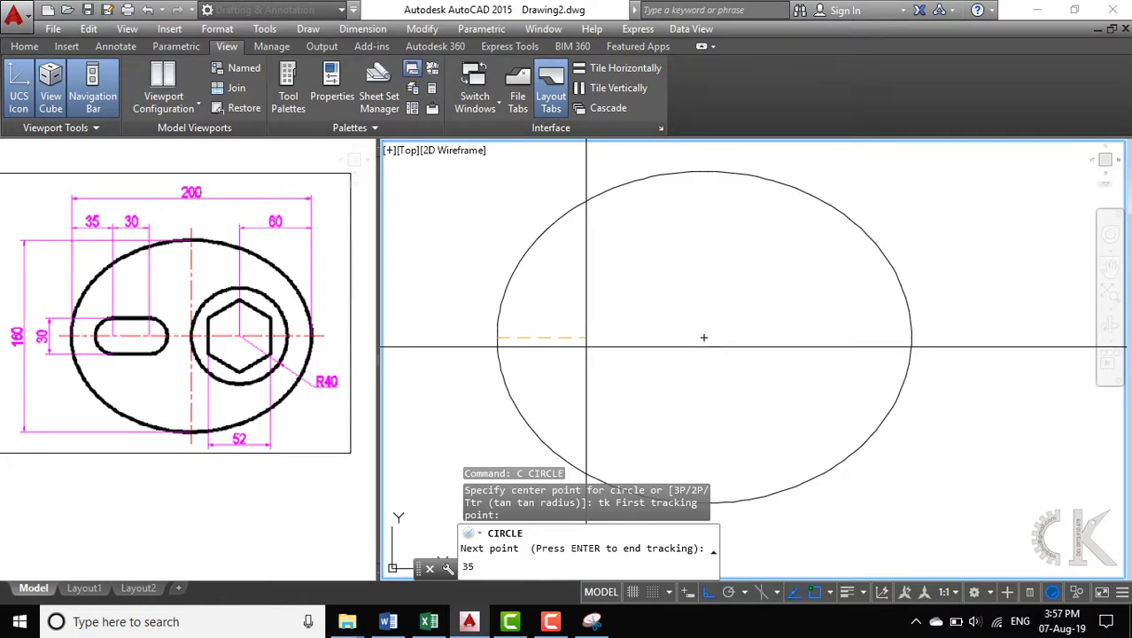
key("Return")
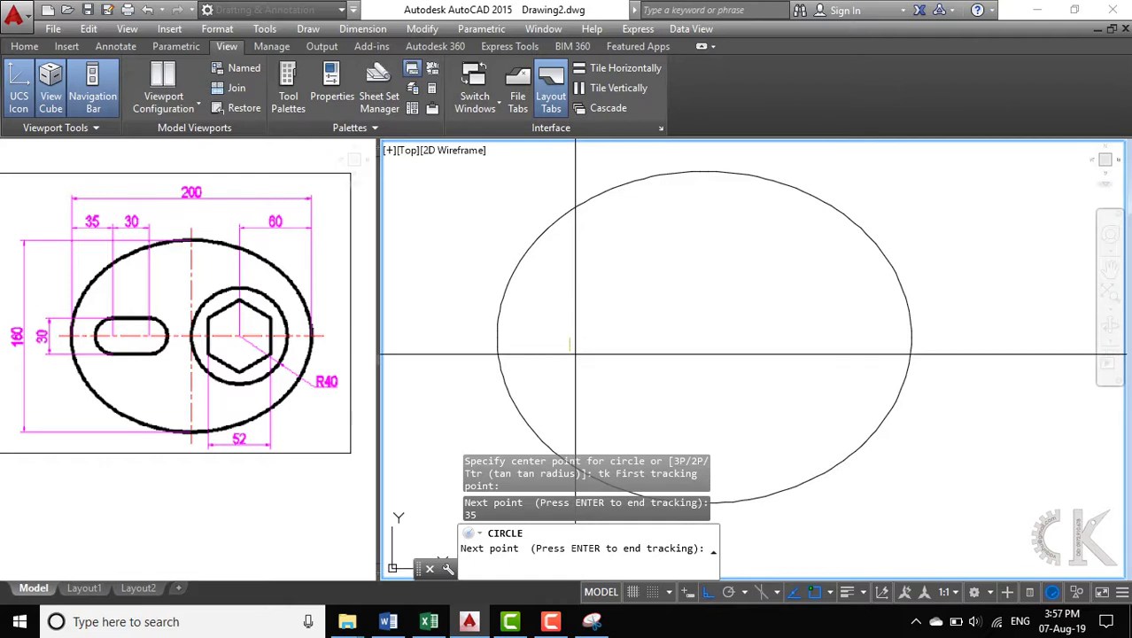
key("Return")
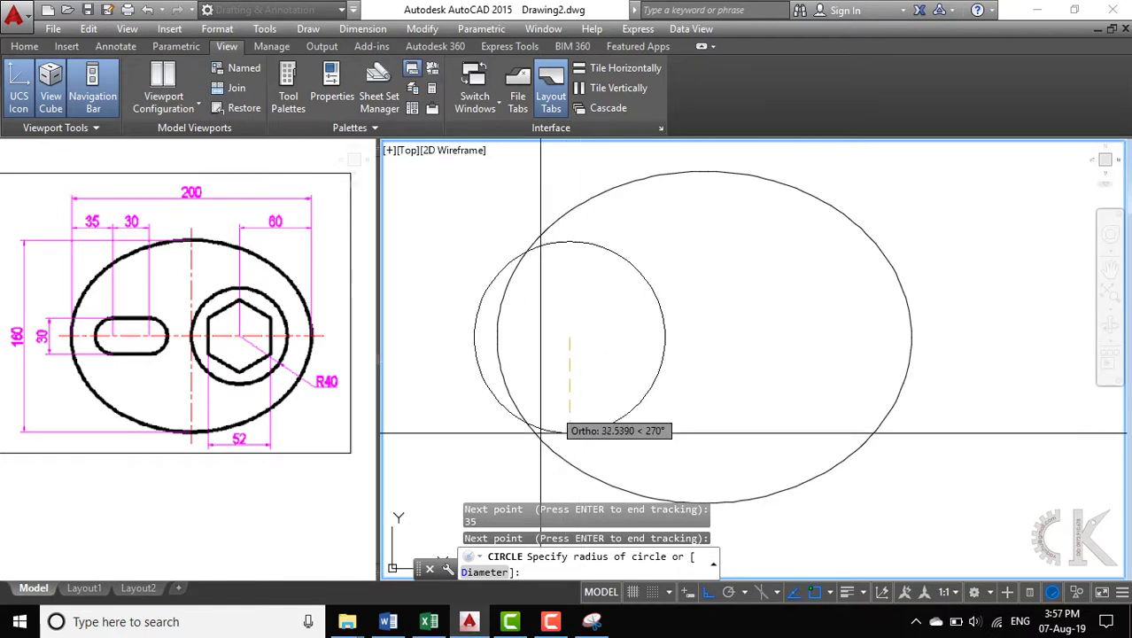
left_click(482, 572)
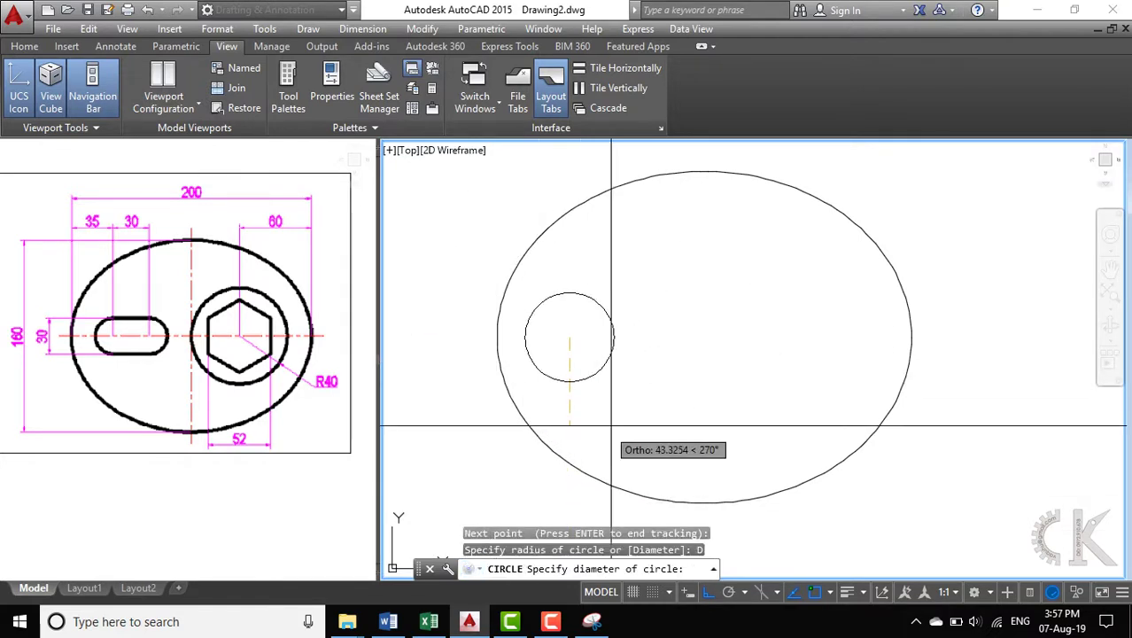
type("30")
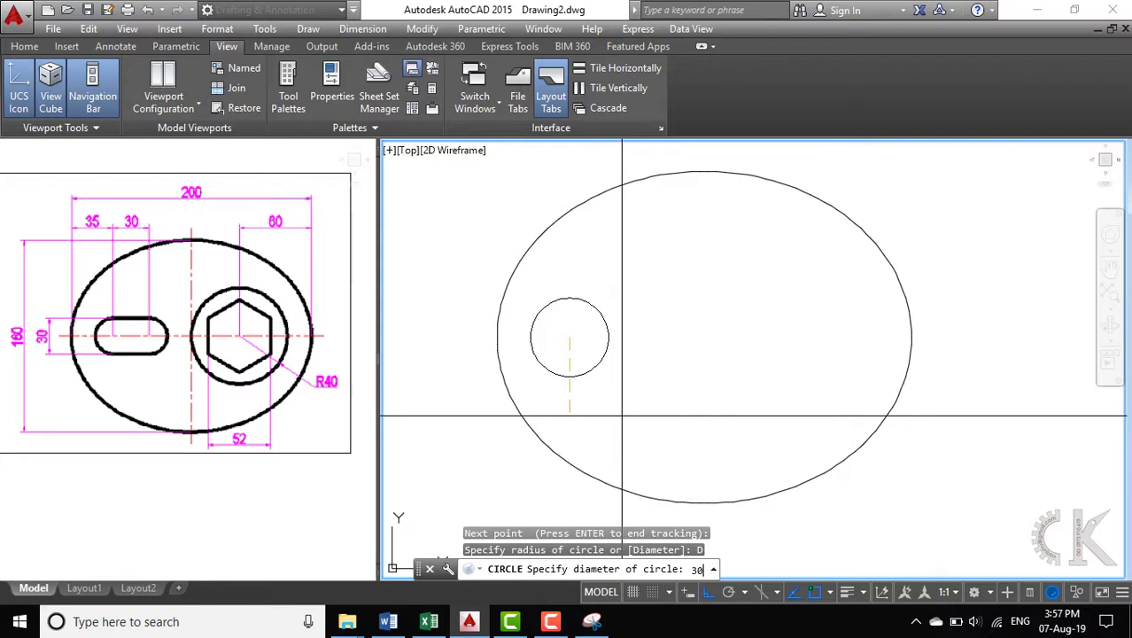
key("Return")
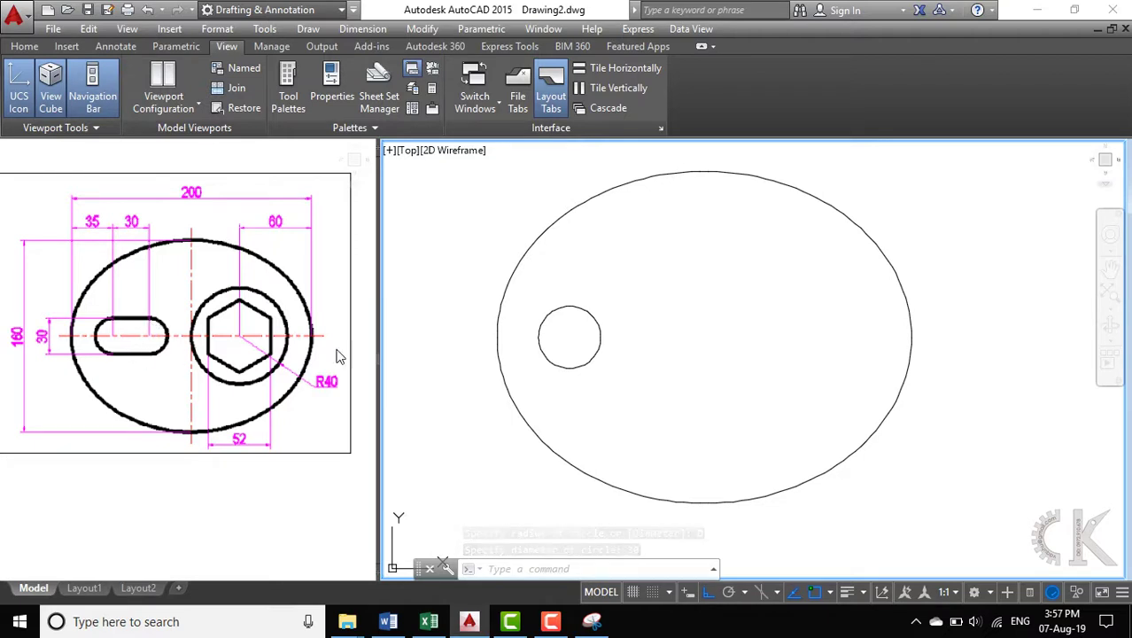
Copy the 30-diameter circle 30 units to the right from its centre
type("co")
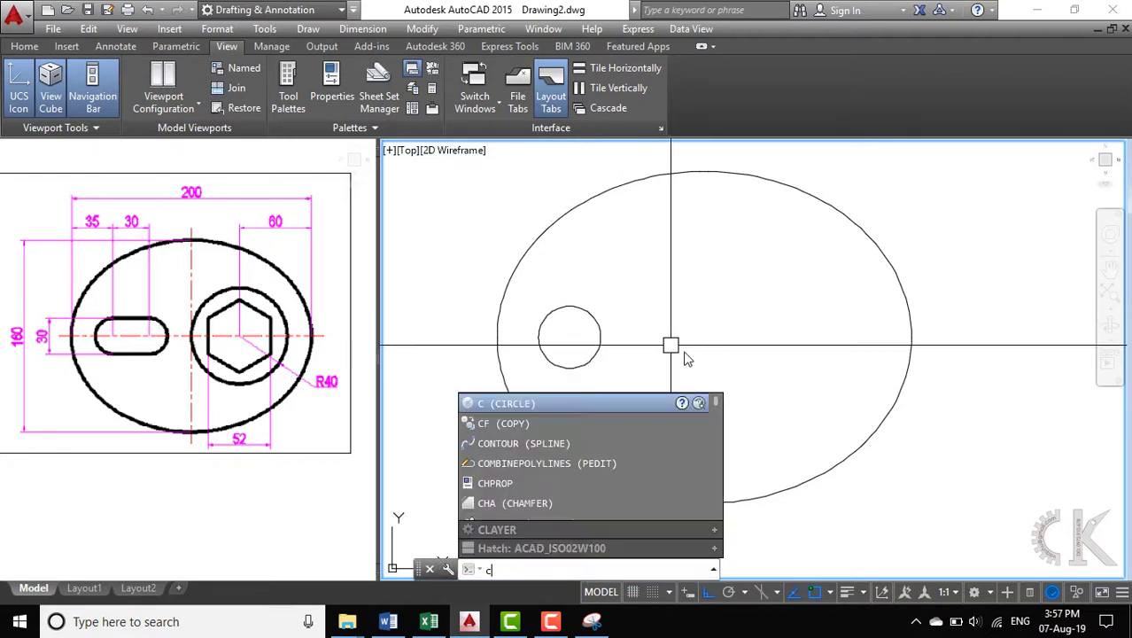
key("Return")
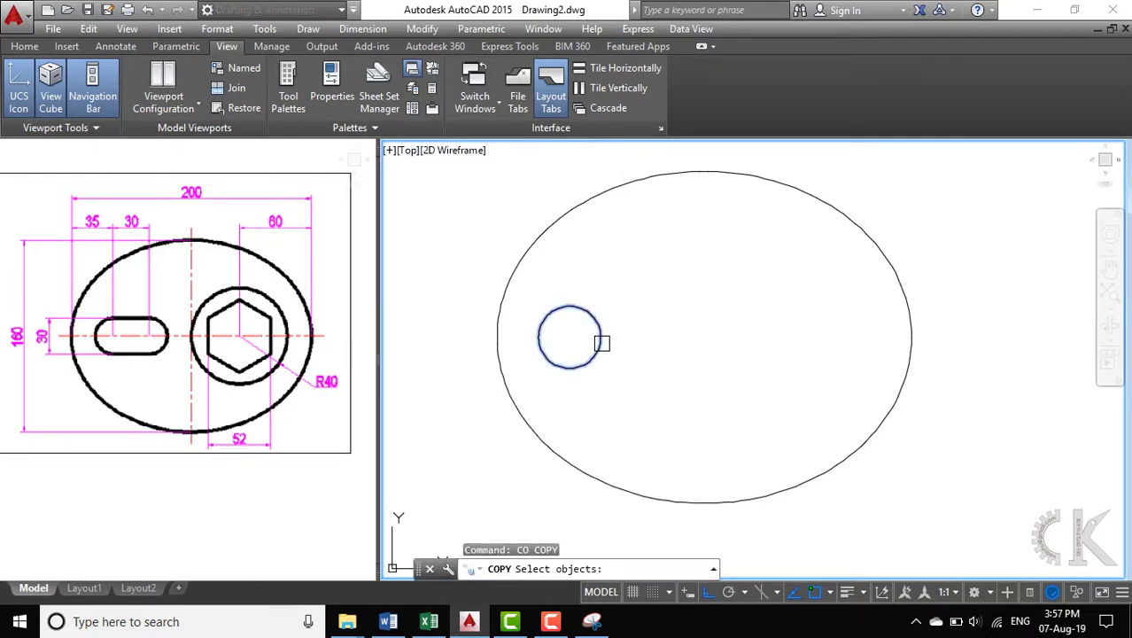
left_click(602, 344)
key("Return")
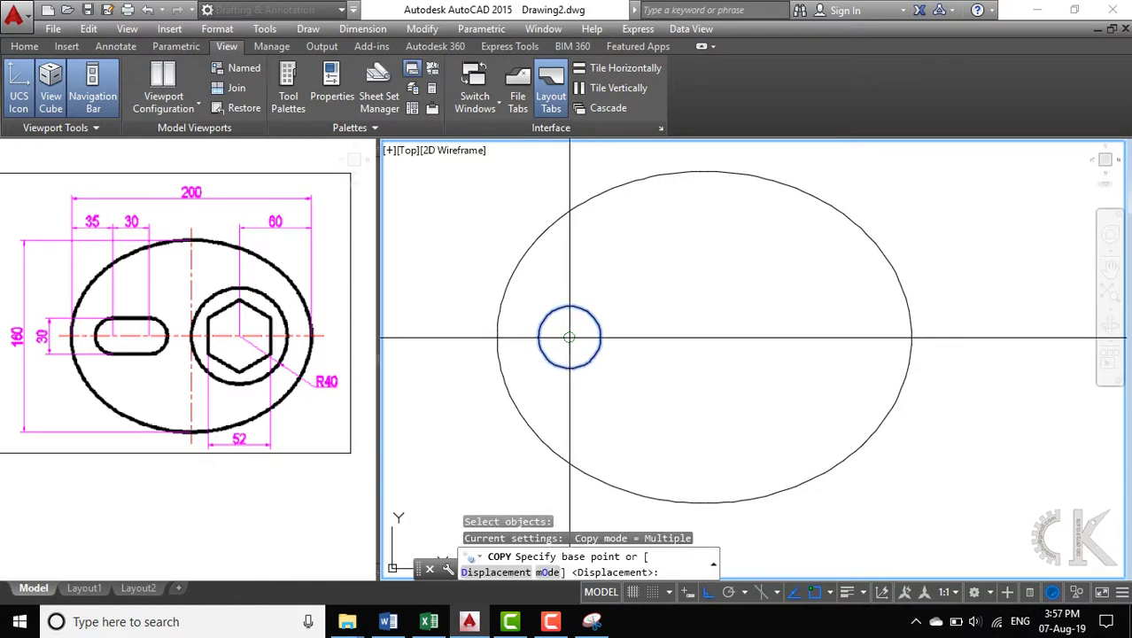
left_click(568, 337)
type("30")
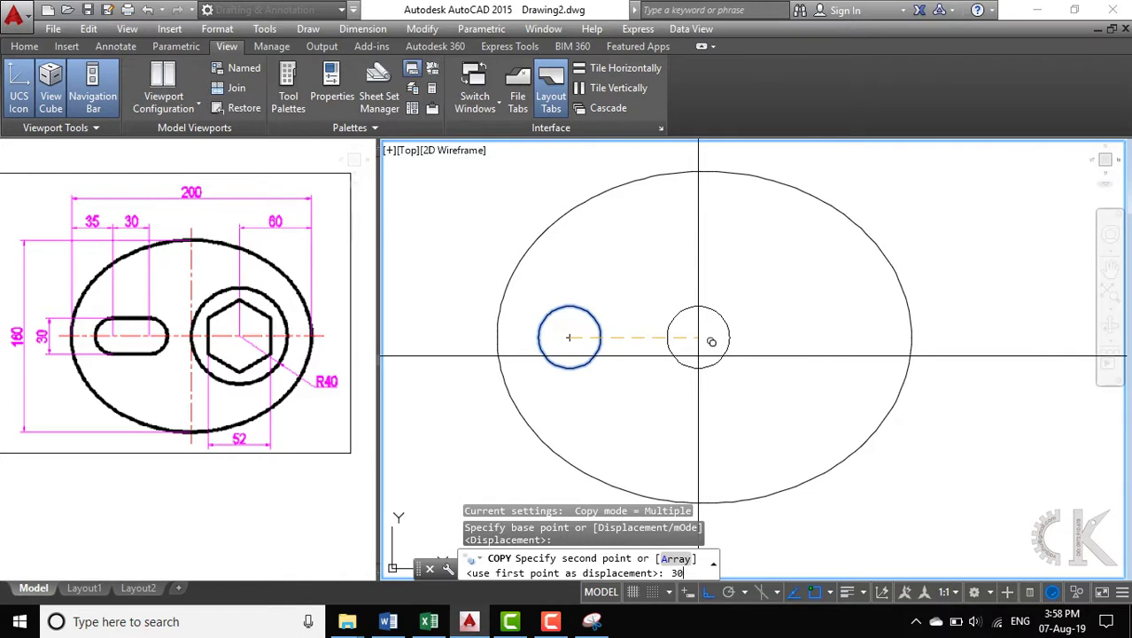
key("Return")
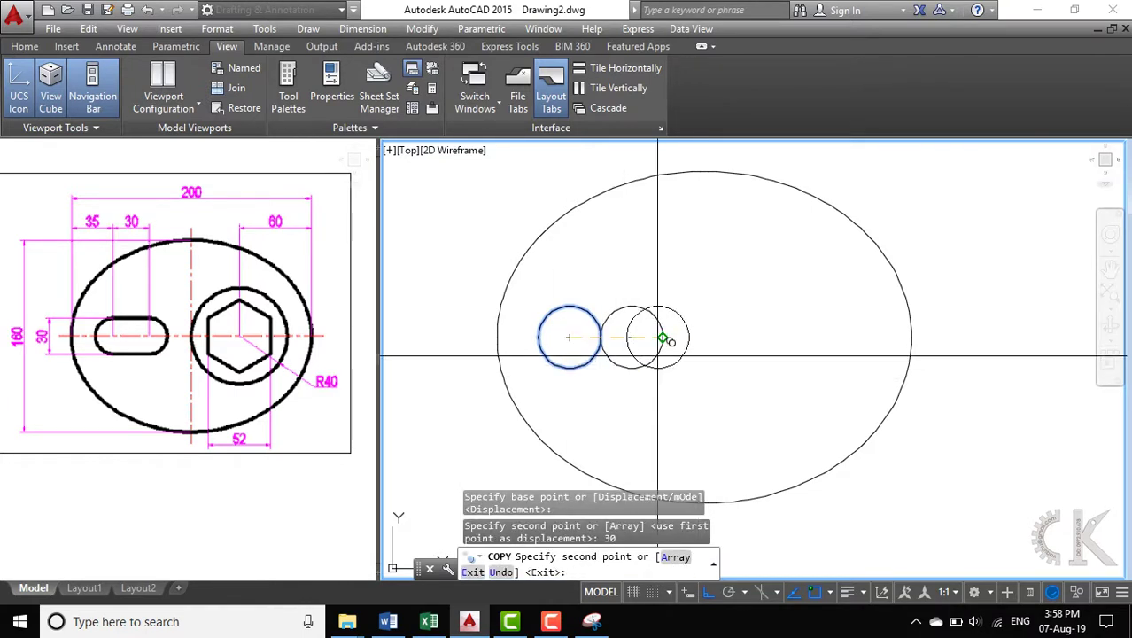
key("Escape")
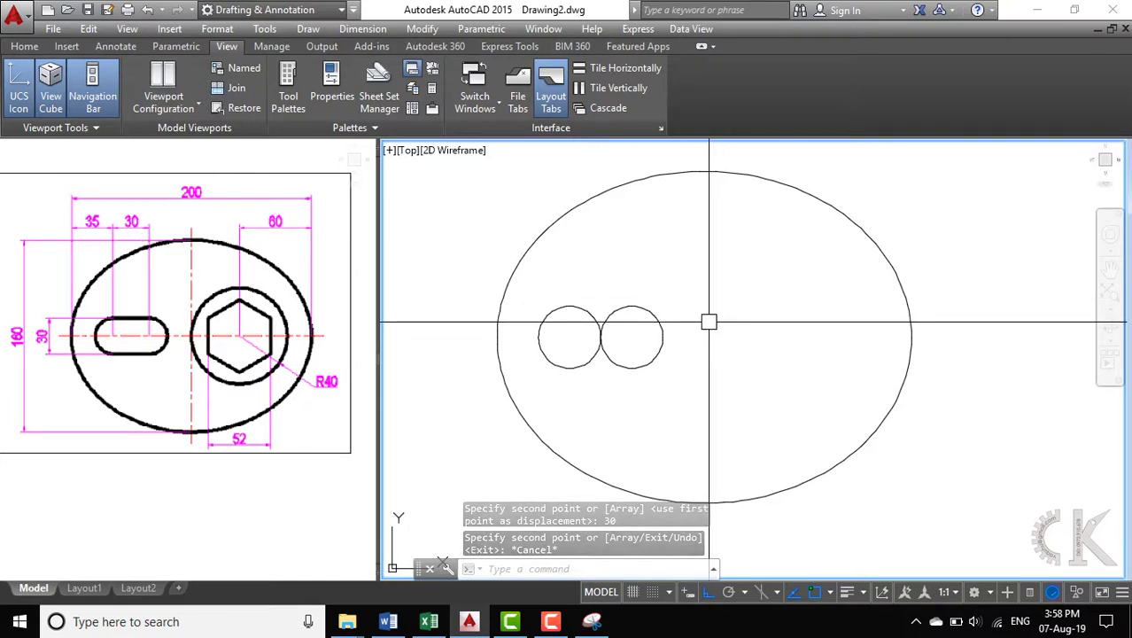
Draw top and bottom lines joining the two circles' quadrants
type("l")
key("Return")
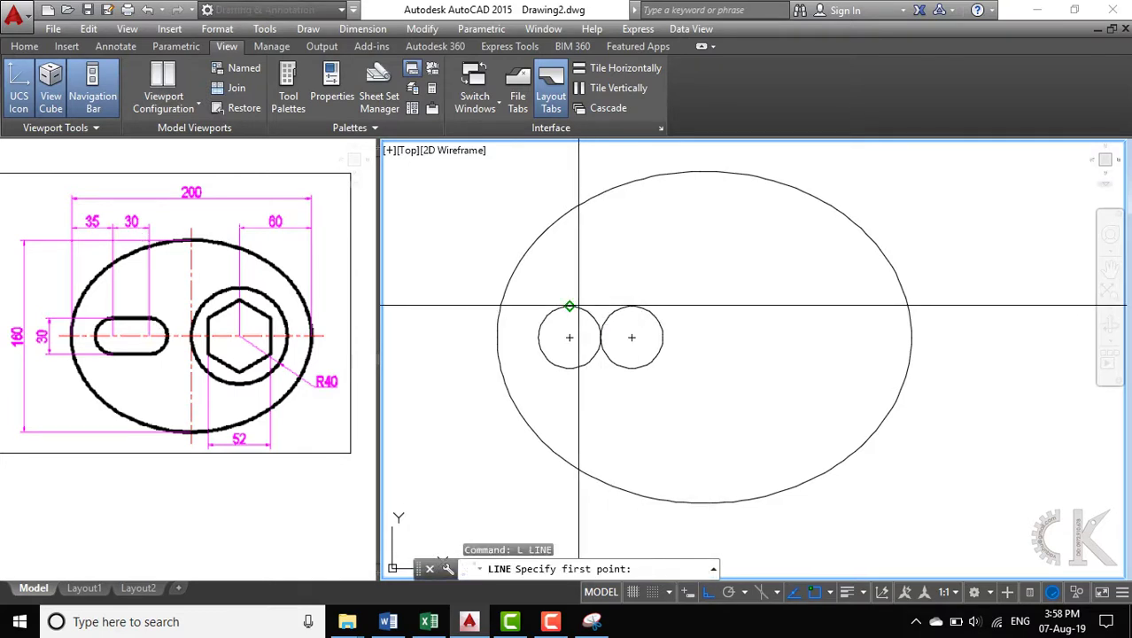
left_click(569, 306)
left_click(632, 306)
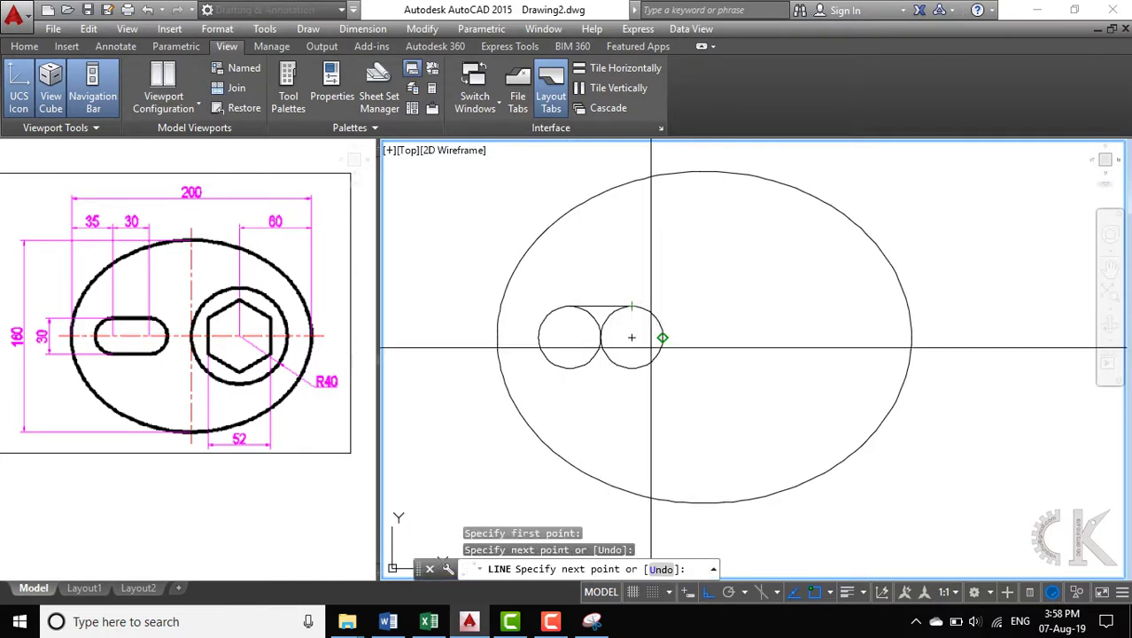
key("Return")
key("Return")
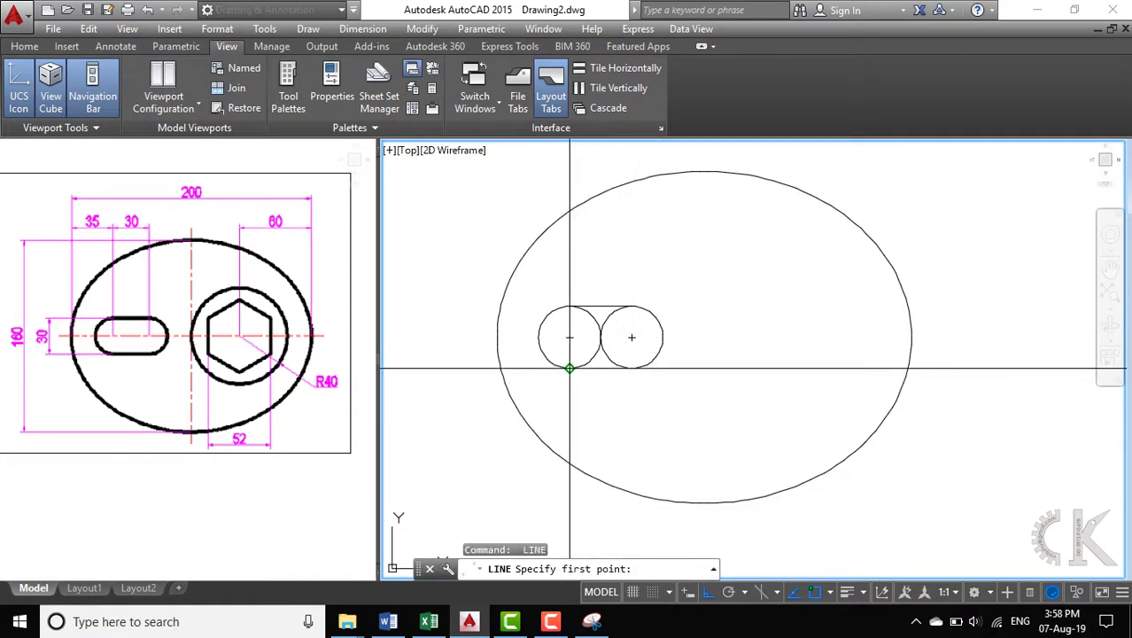
left_click(570, 367)
left_click(631, 370)
key("Return")
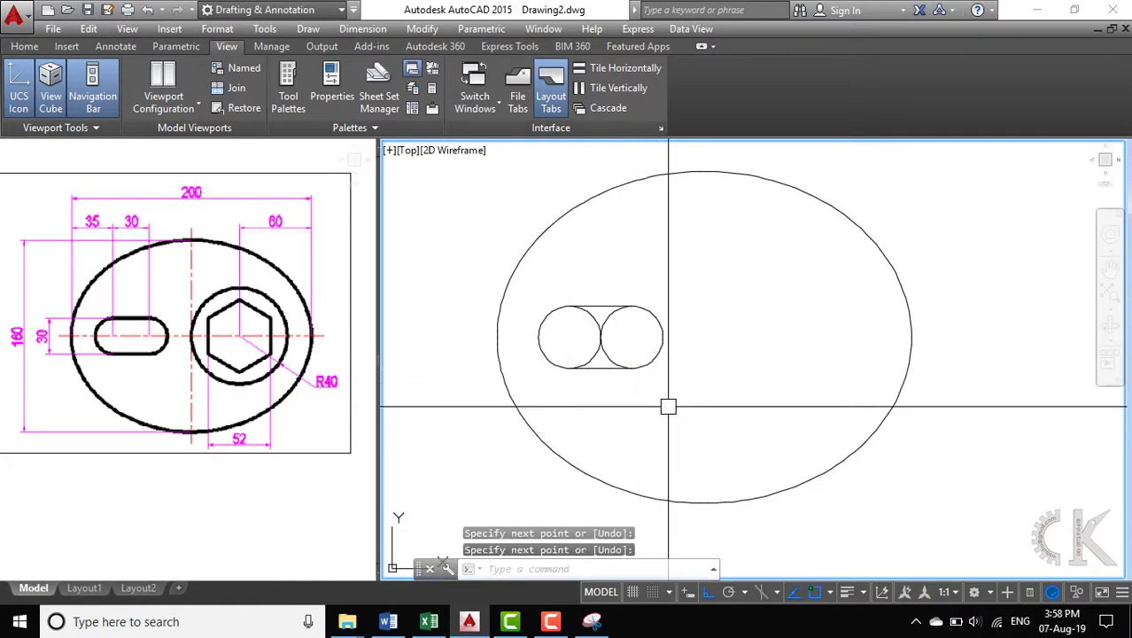
Trim away the inner arcs between the connecting lines
type("tr")
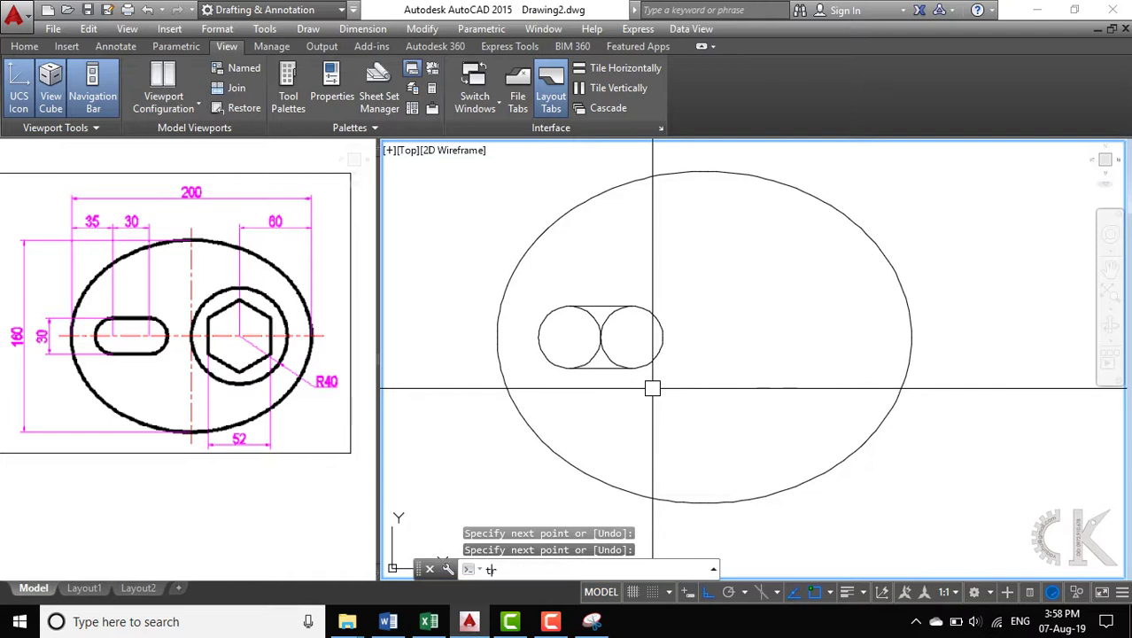
key("Return")
key("Return")
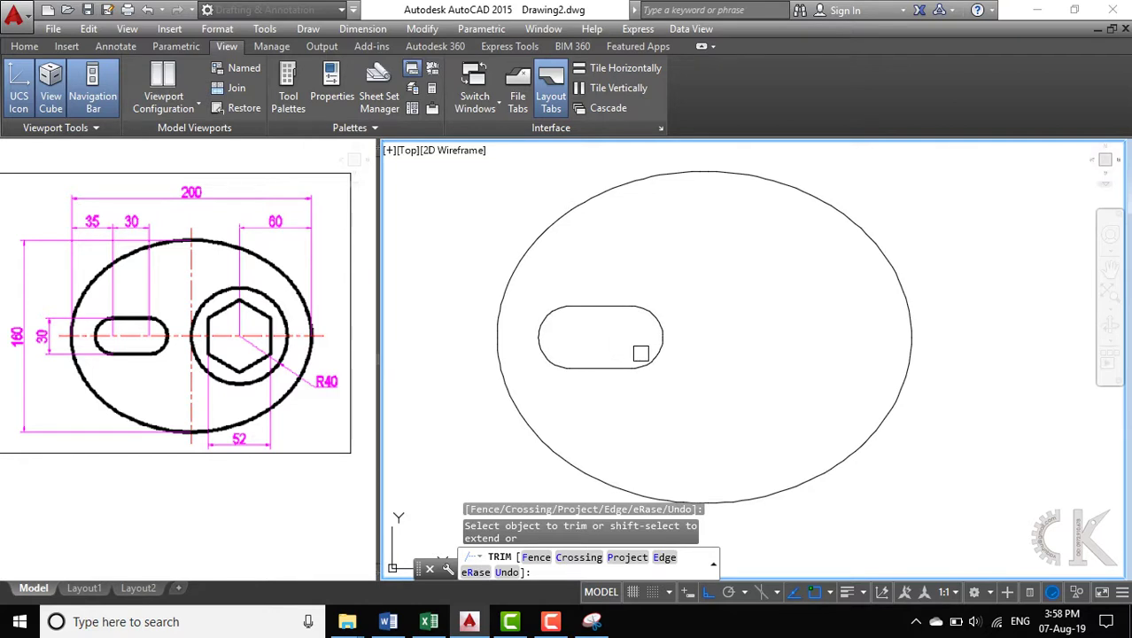
key("Escape")
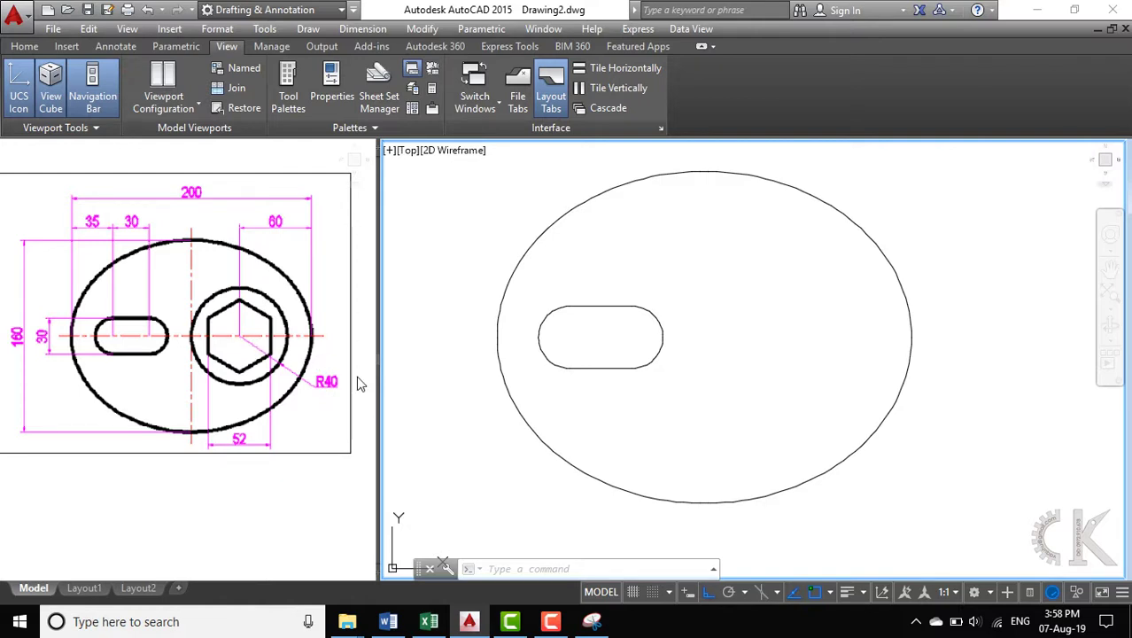
Draw a radius-40 circle centred 60 units left of the ellipse's right quadrant
type("c")
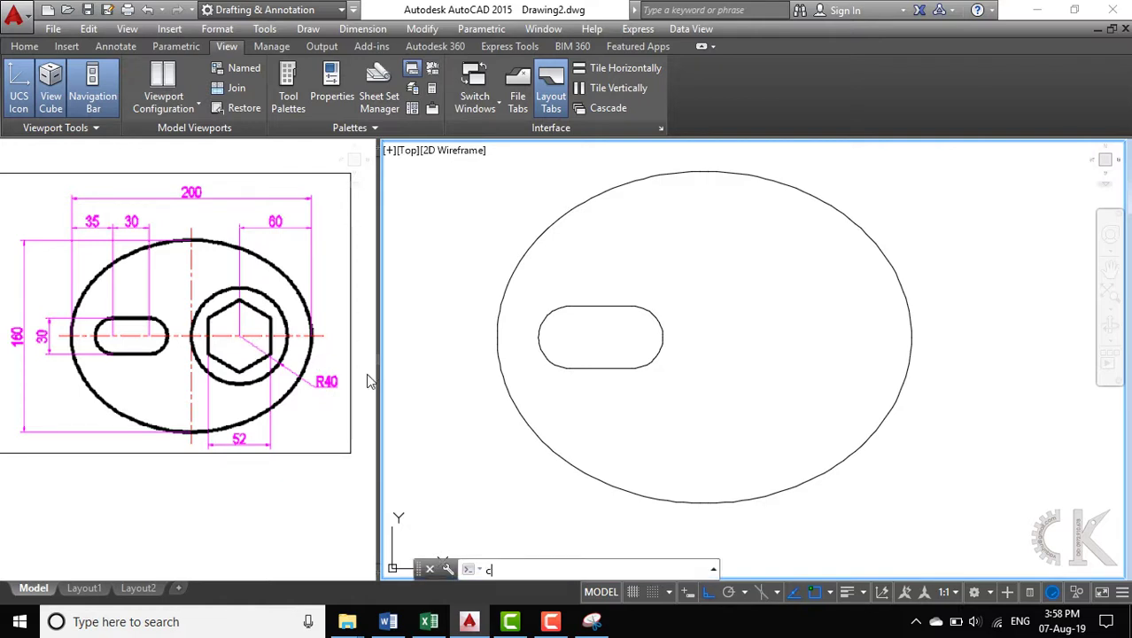
key("Return")
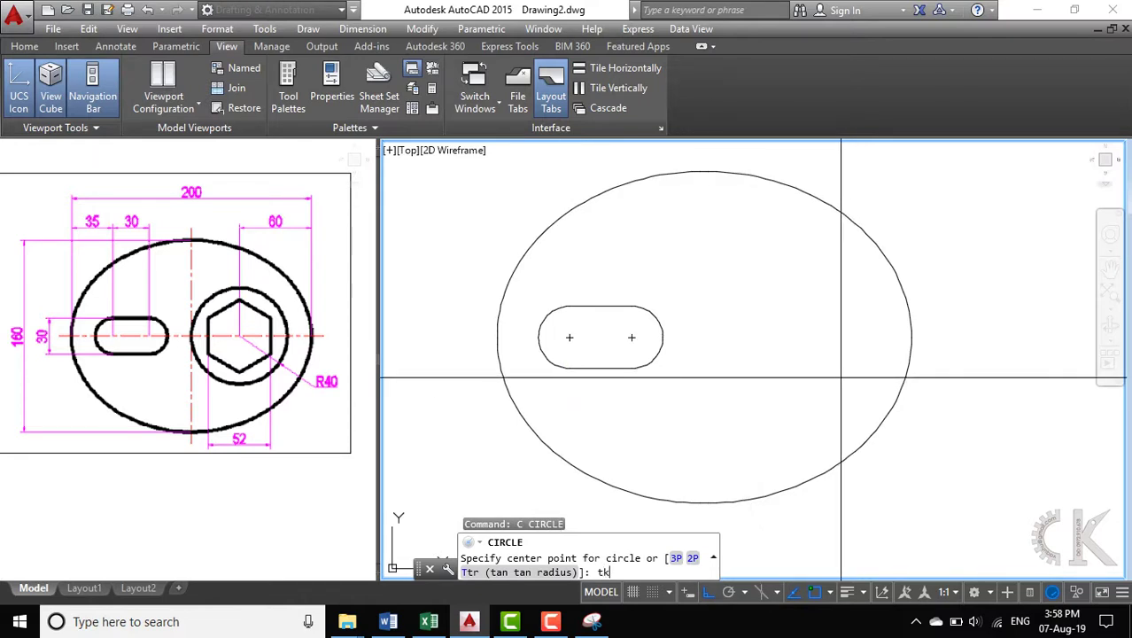
key("Return")
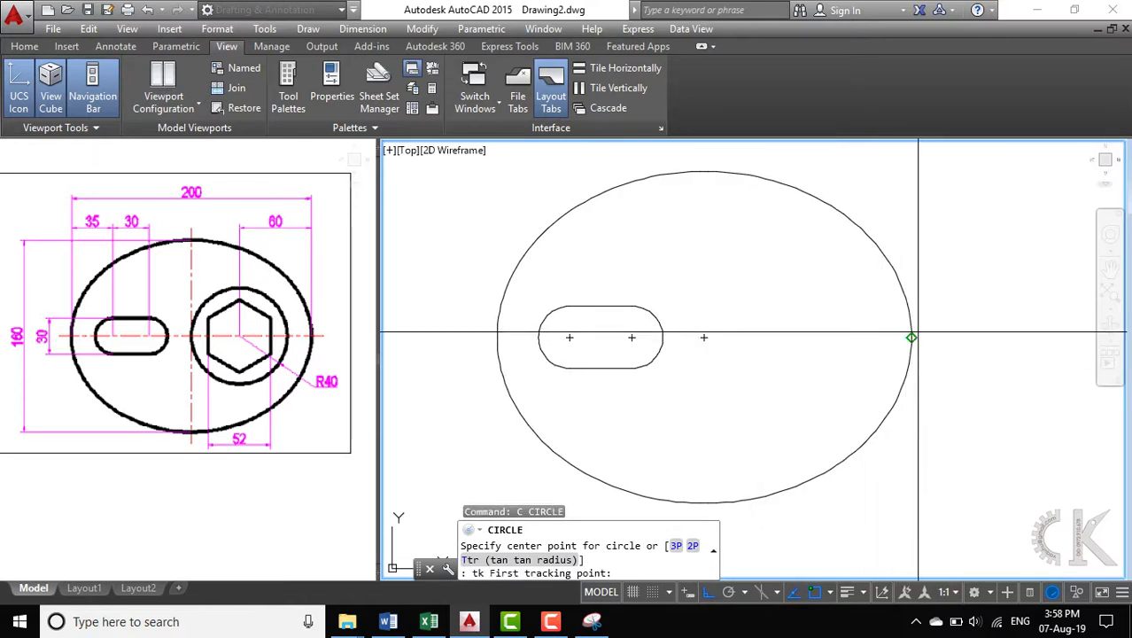
left_click(911, 337)
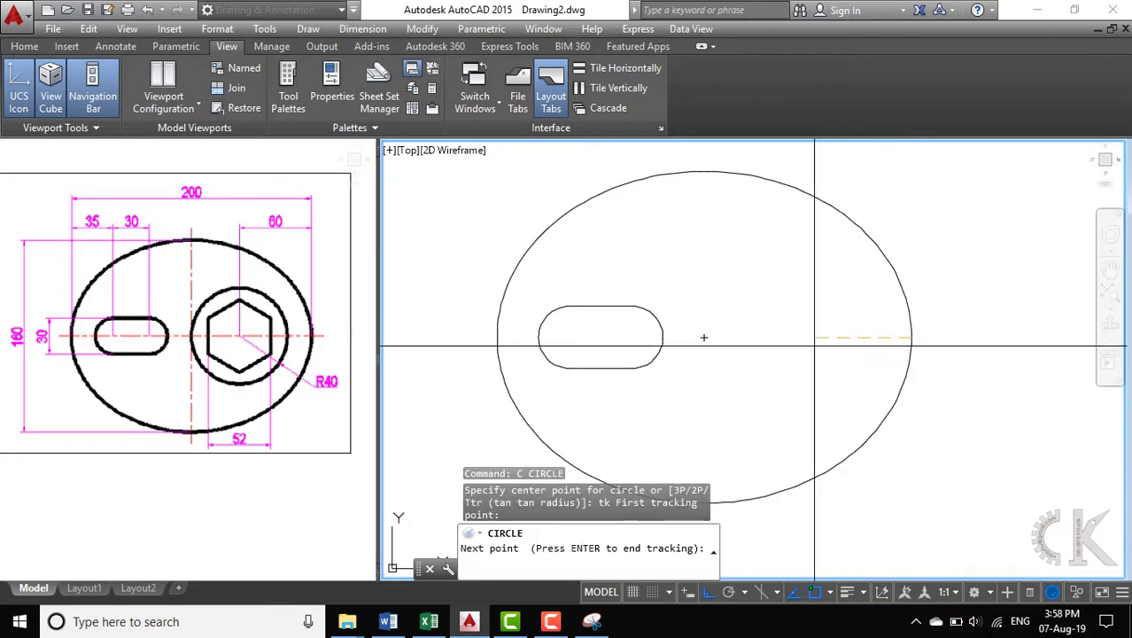
type("60")
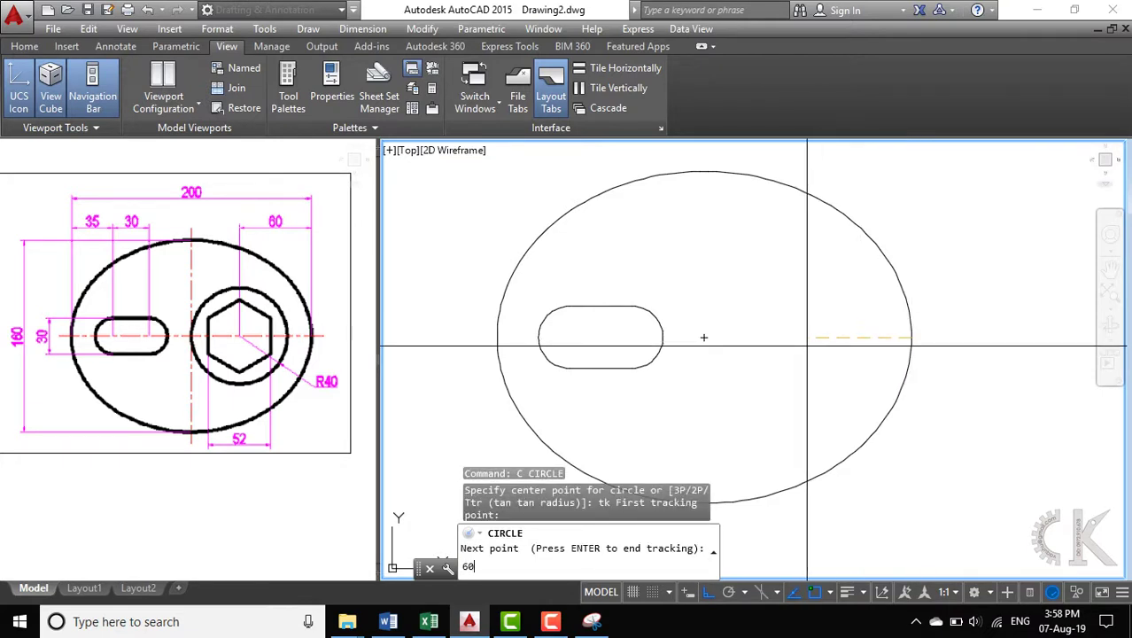
key("Return")
key("Return")
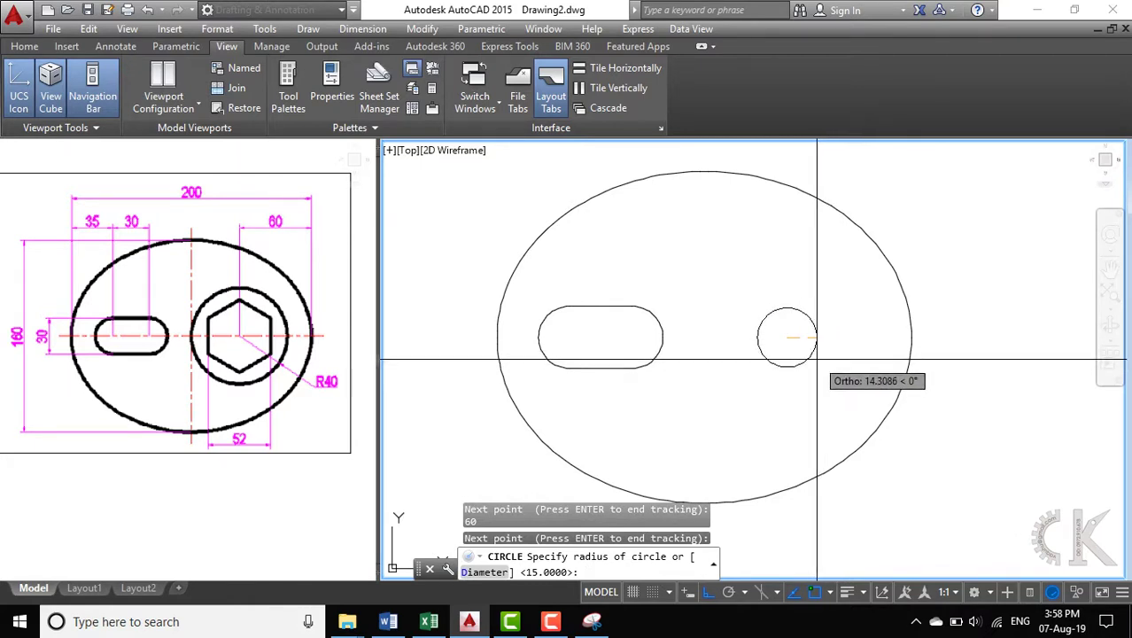
type("40")
key("Return")
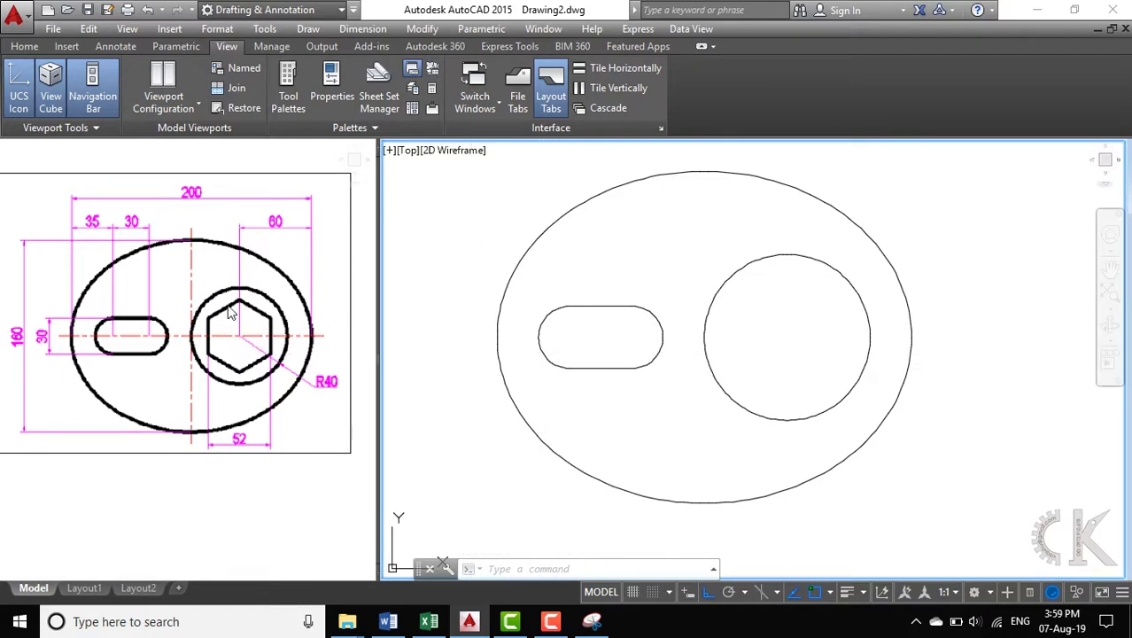
type("pol")
key("Return")
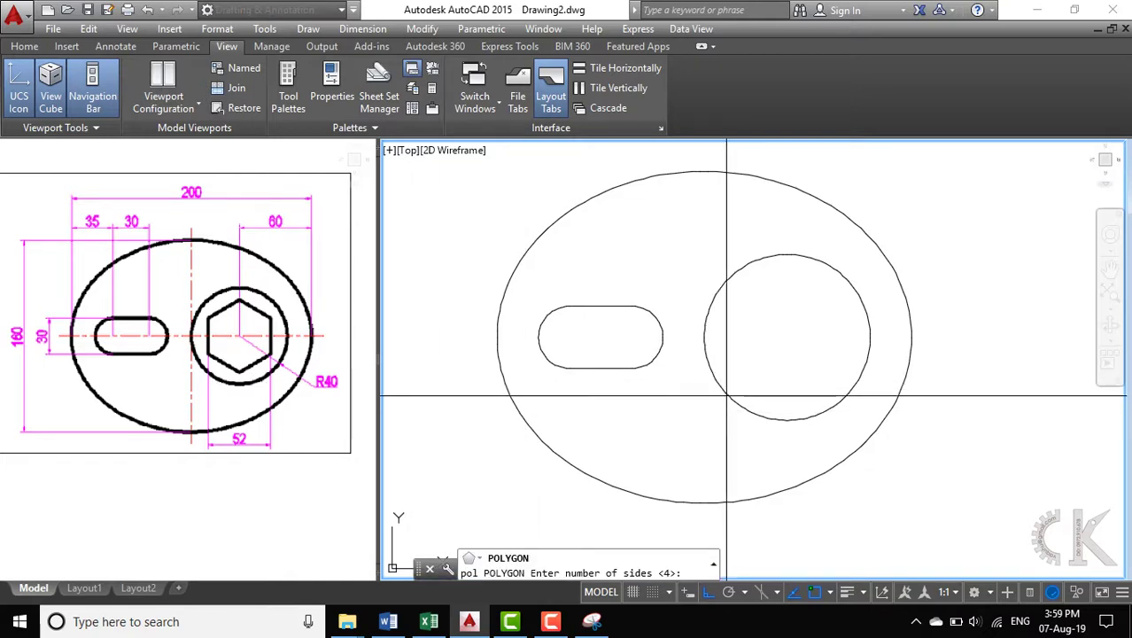
type("6")
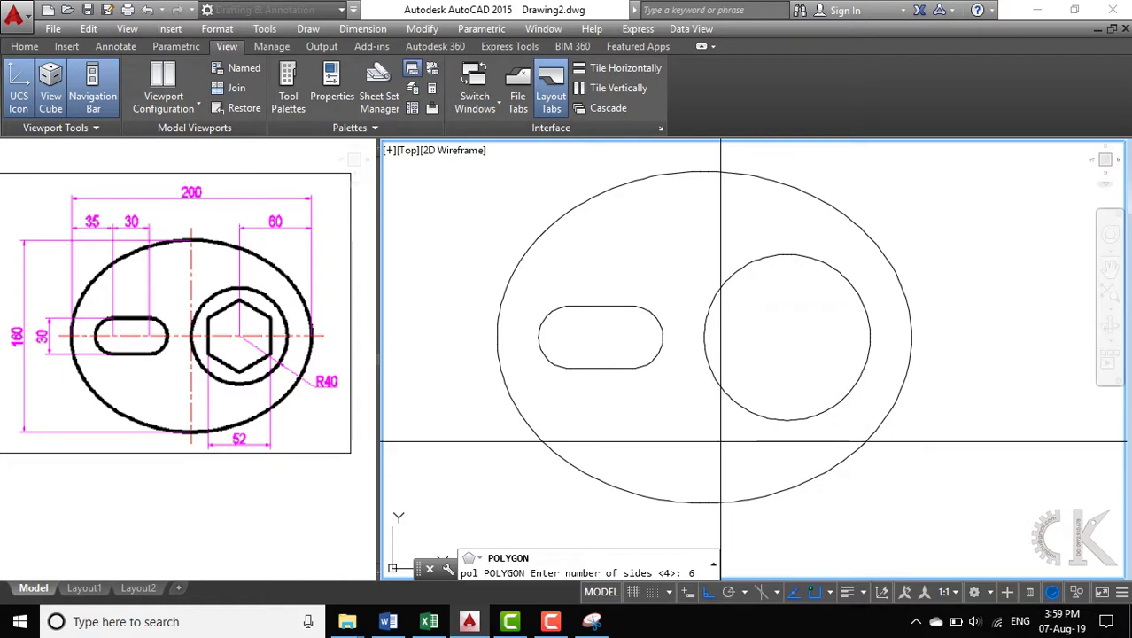
key("Return")
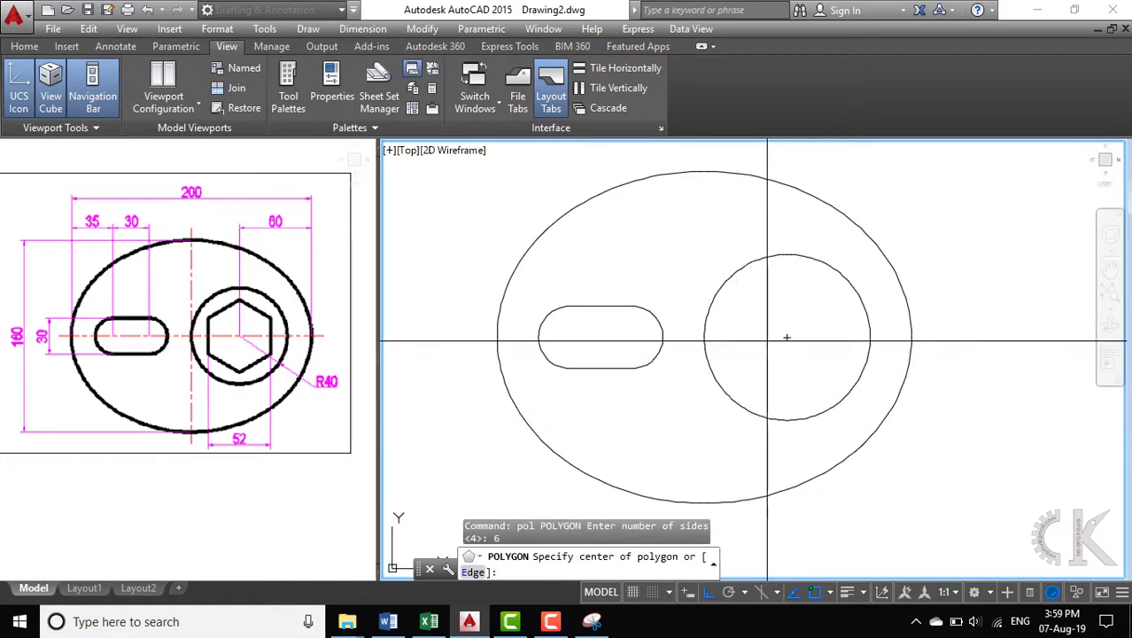
left_click(787, 337)
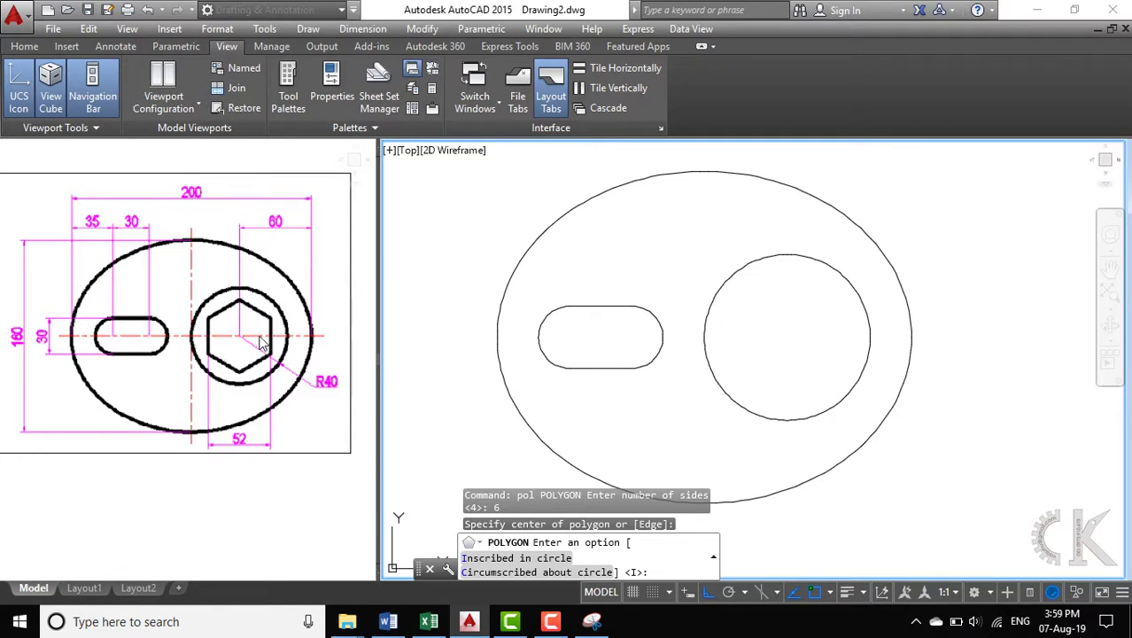
left_click(584, 572)
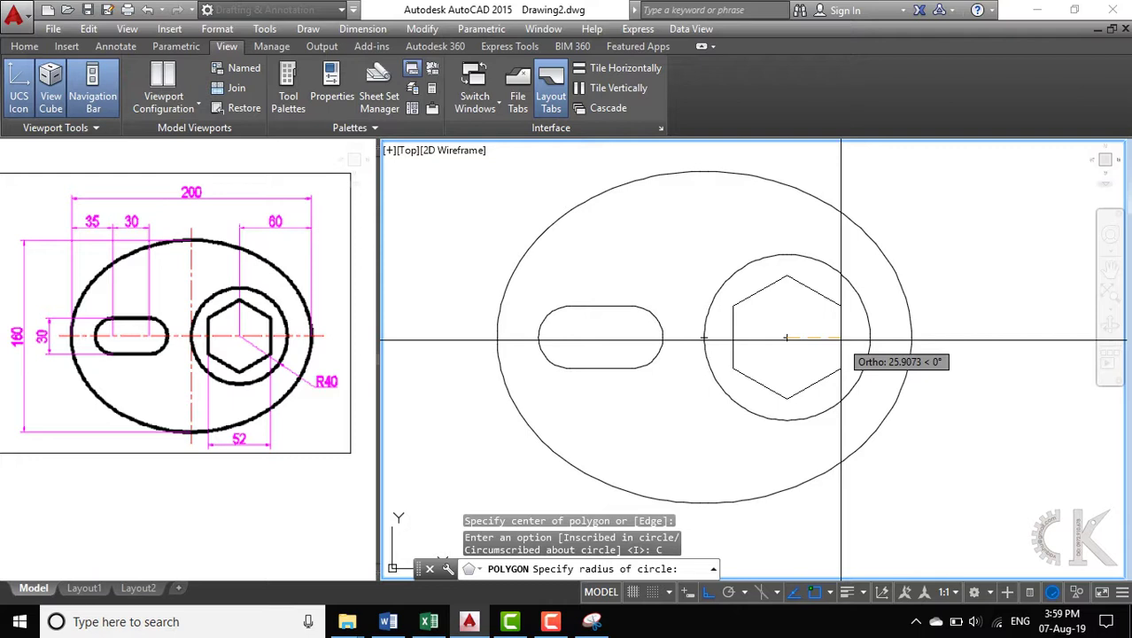
type("@")
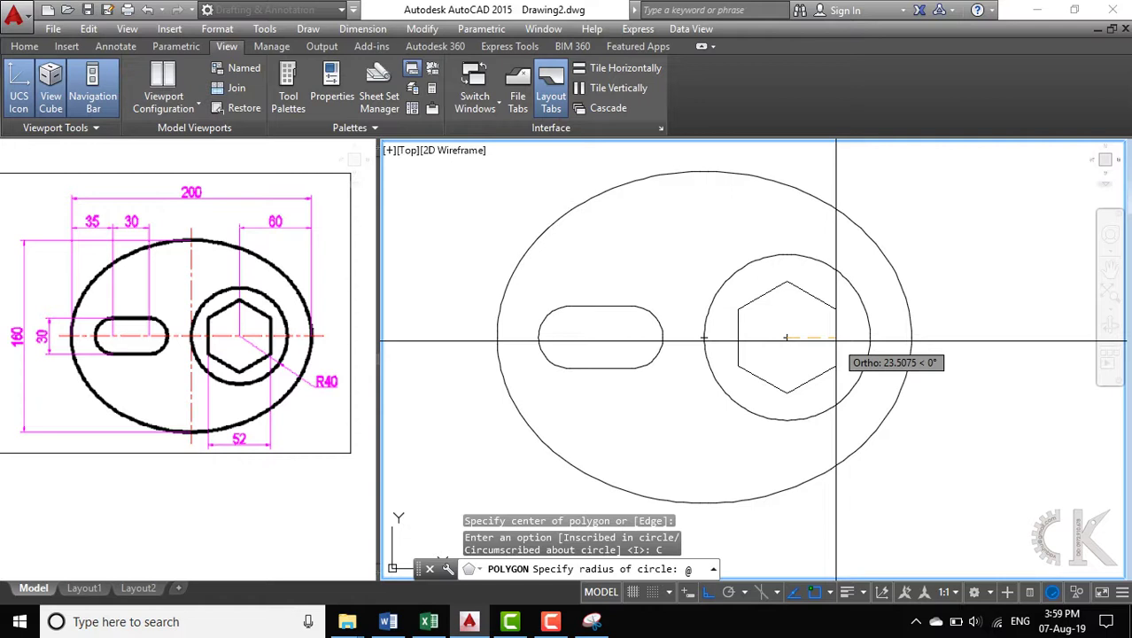
type("52")
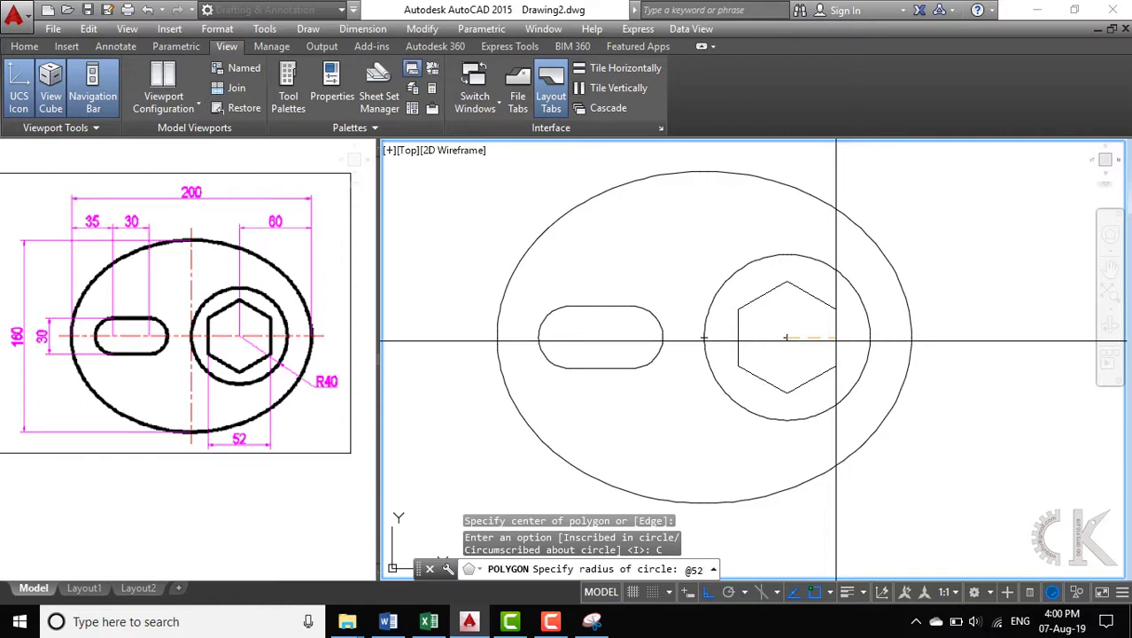
type("/2")
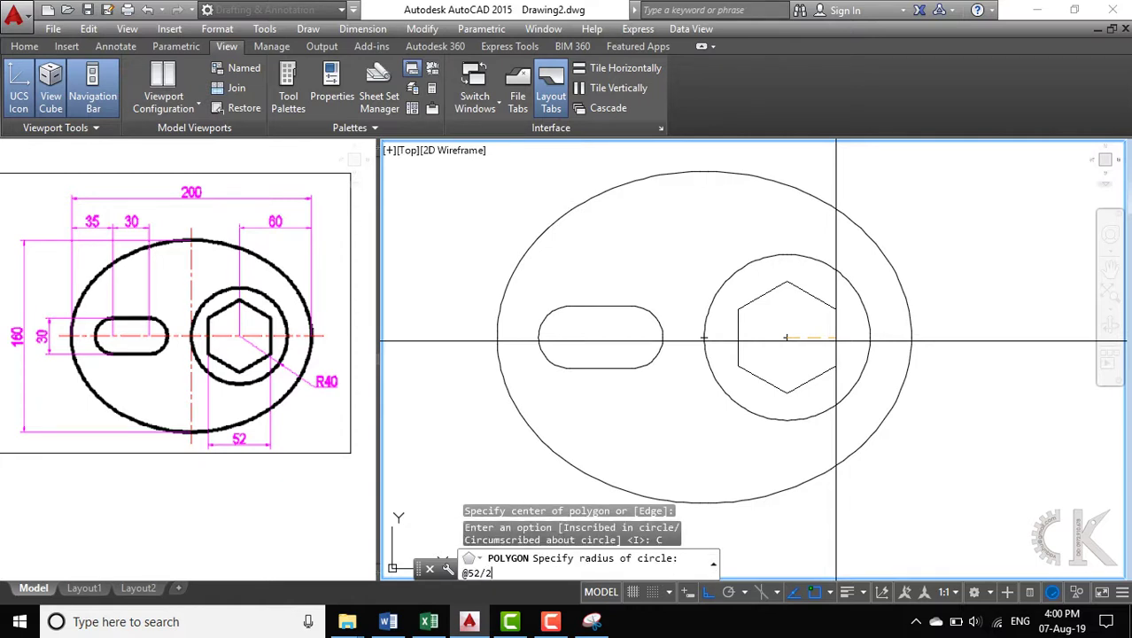
key("Return")
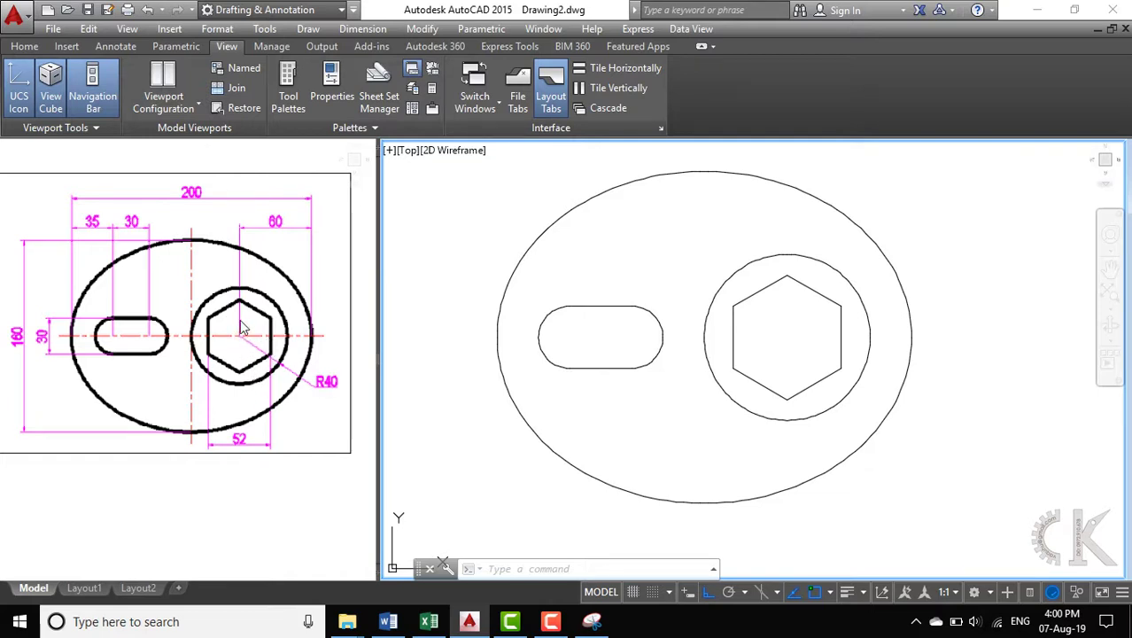
Delete the hexagon; redraw it circumscribed, radius 52/2, centred in the right circle
left_click(736, 359)
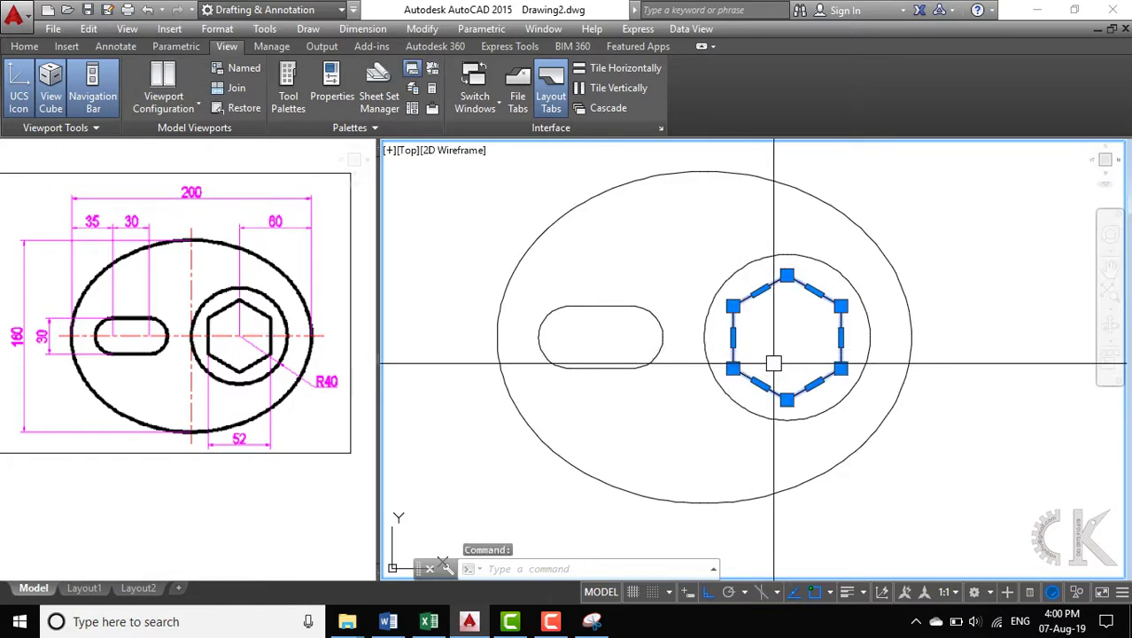
key("Delete")
type("p")
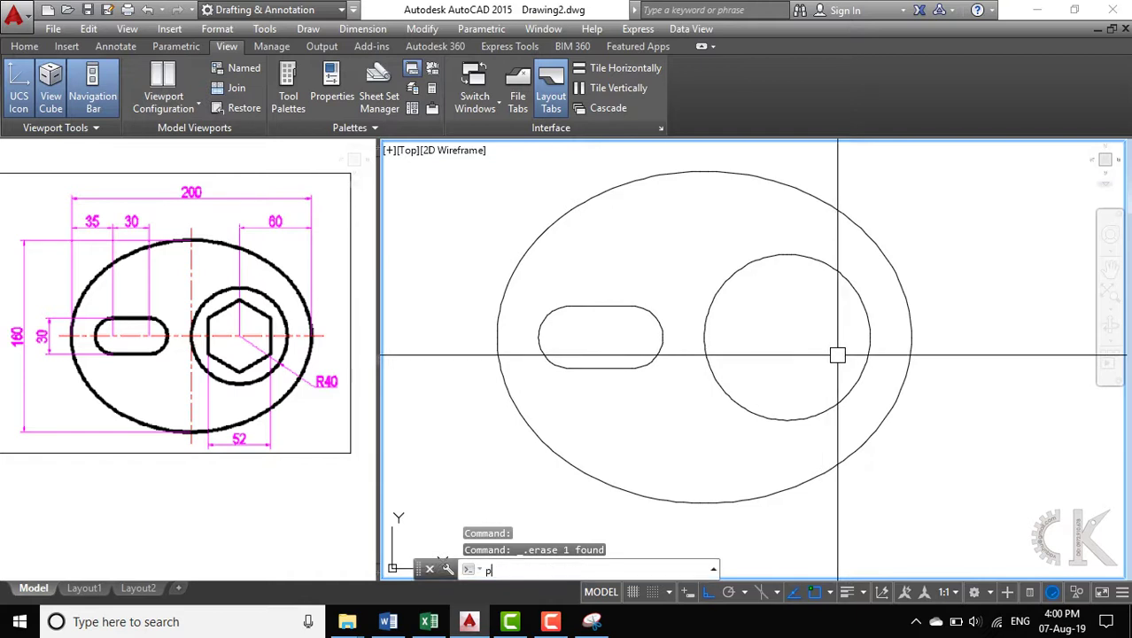
type("l")
key("Return")
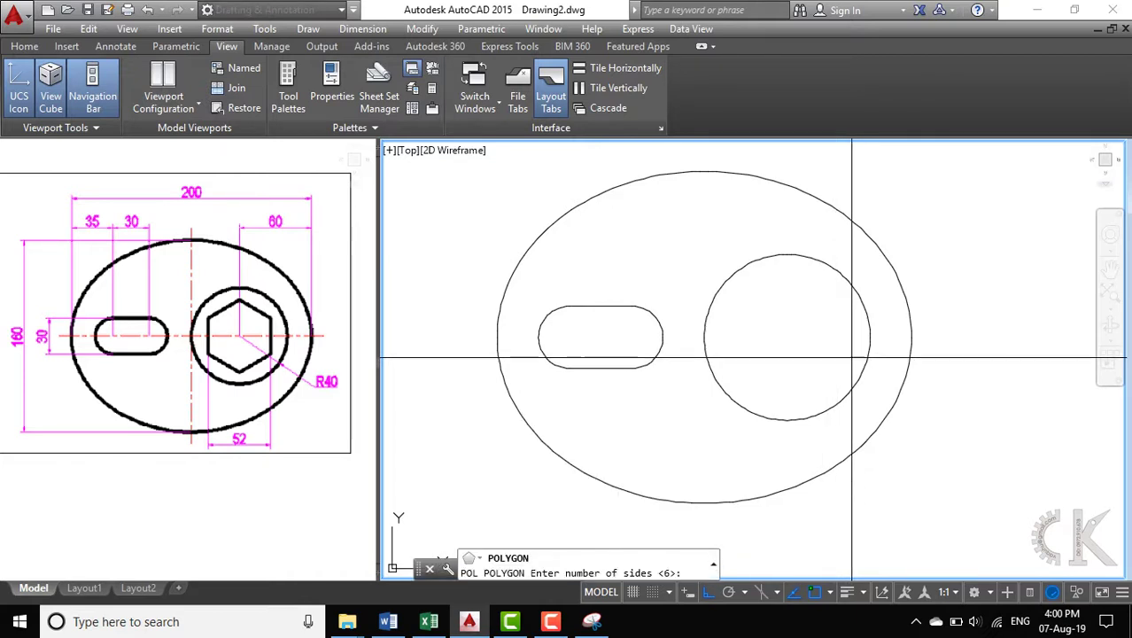
key("Return")
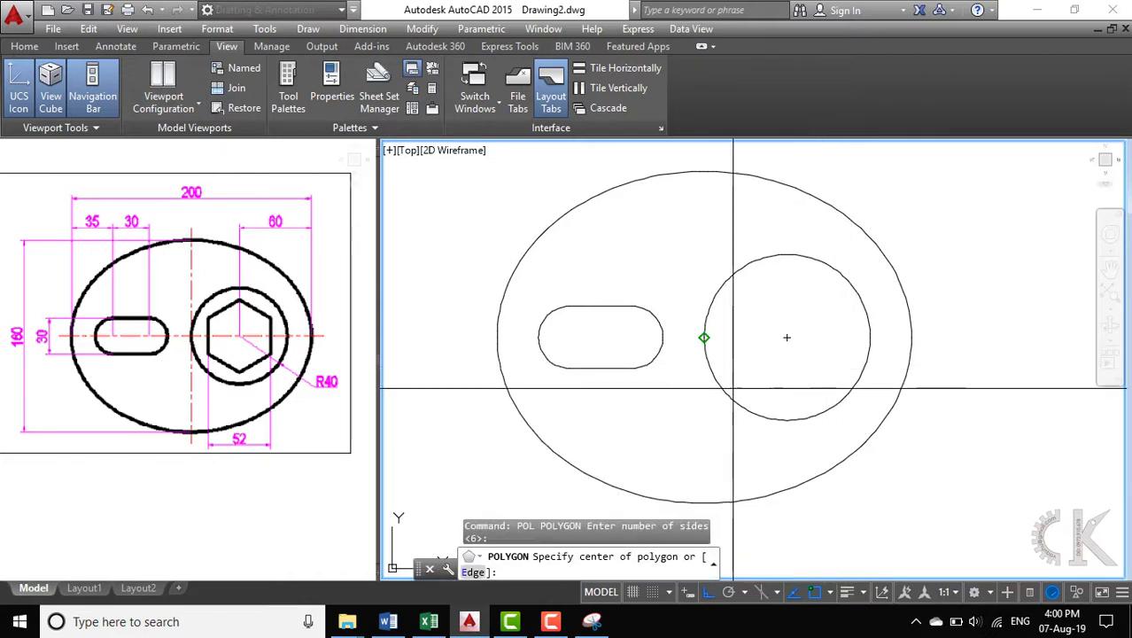
left_click(788, 336)
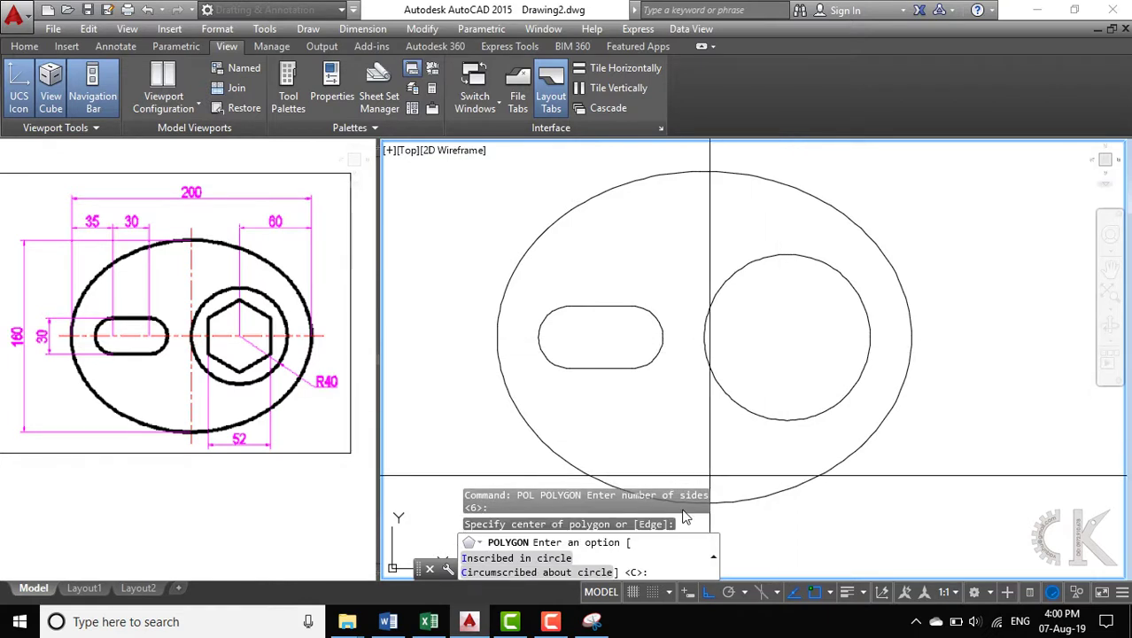
left_click(553, 573)
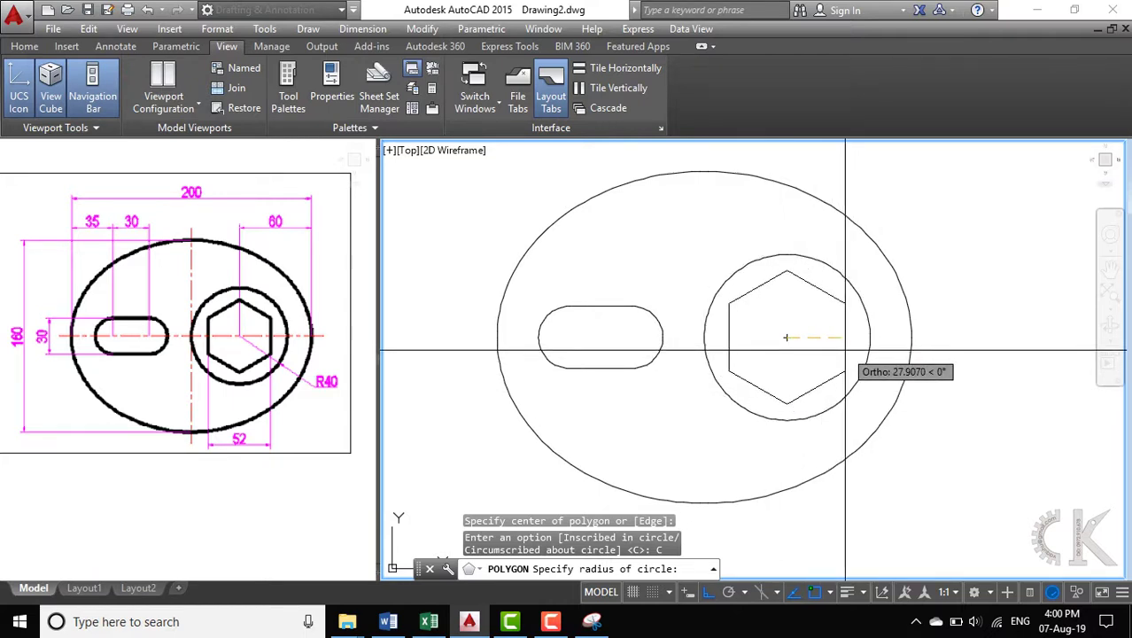
type("5")
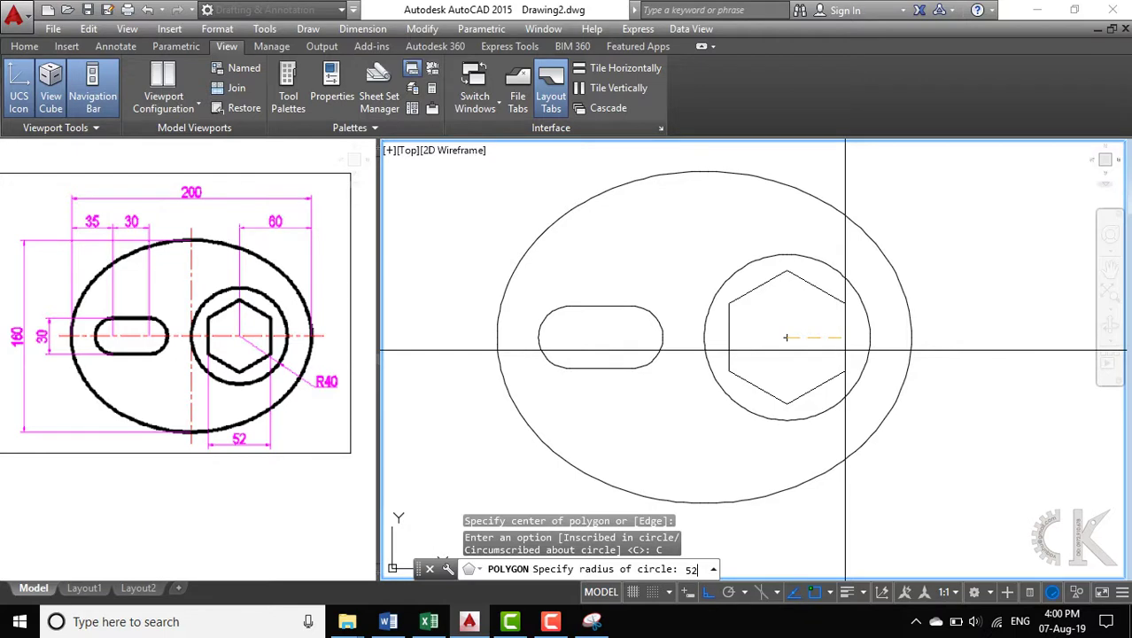
type("2")
key("Return")
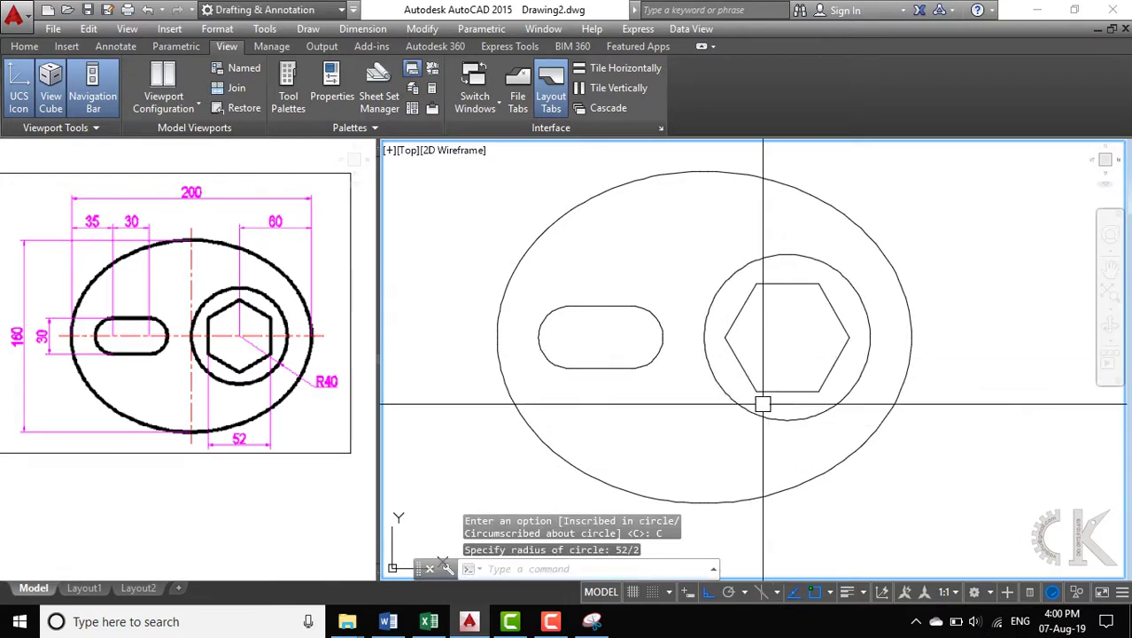
left_click(795, 392)
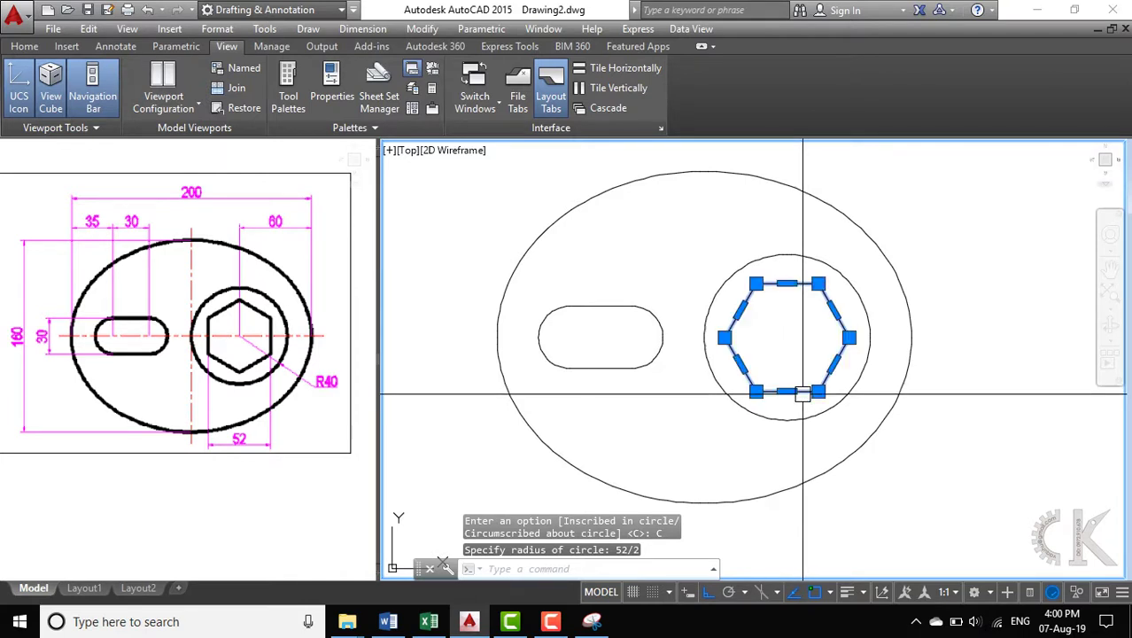
key("Escape")
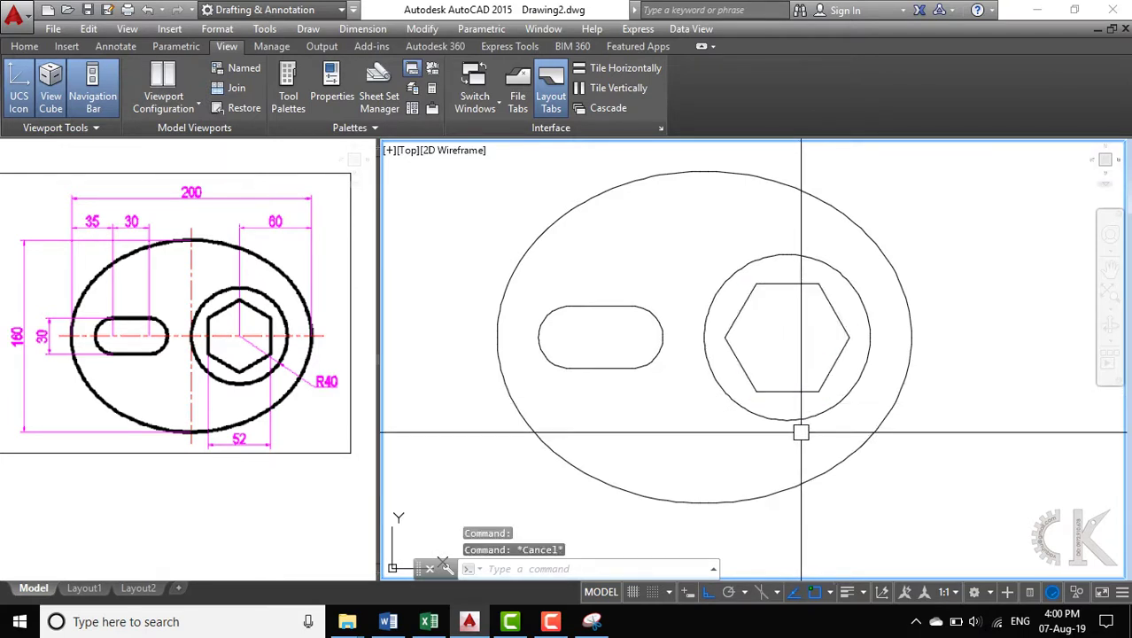
type("ro")
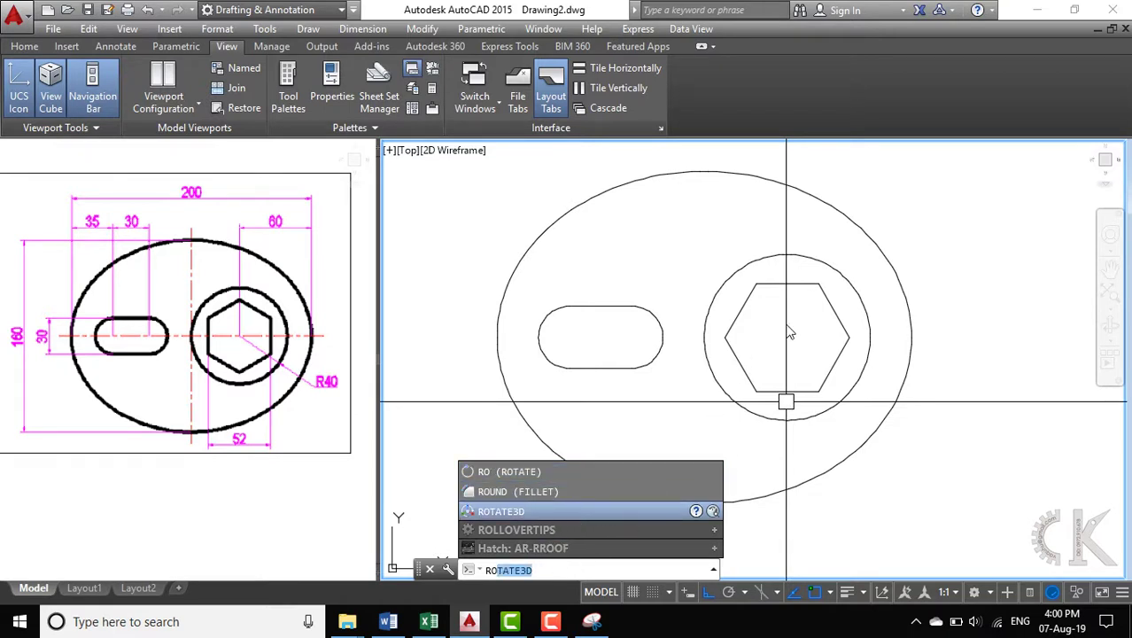
Rotate the hexagon 90° about its centre so its corners point up and down
key("Return")
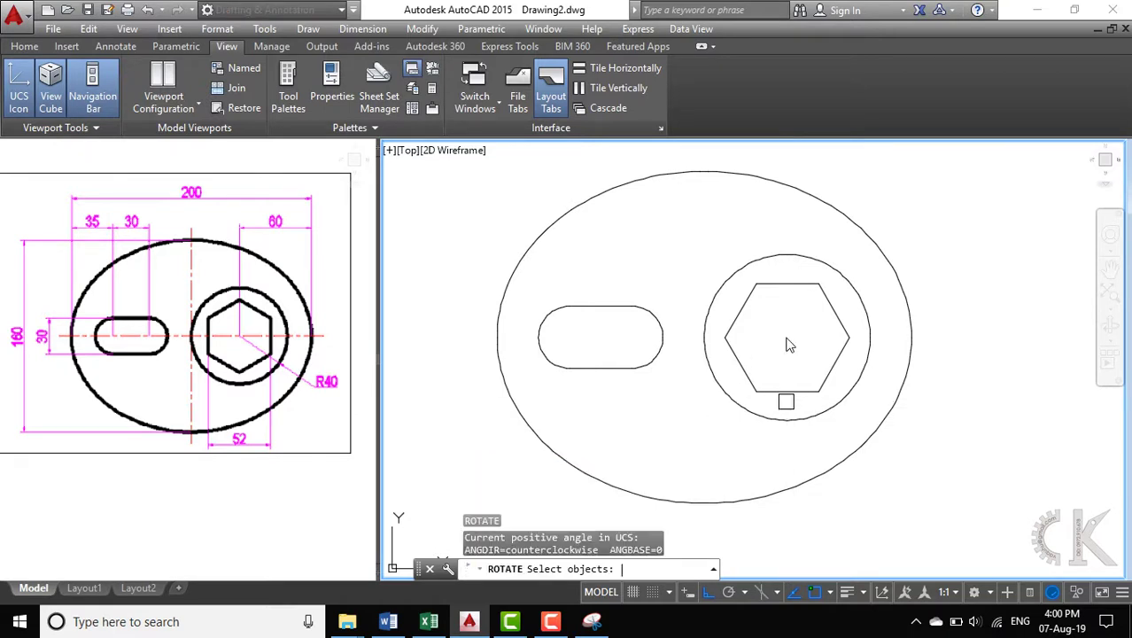
left_click(771, 393)
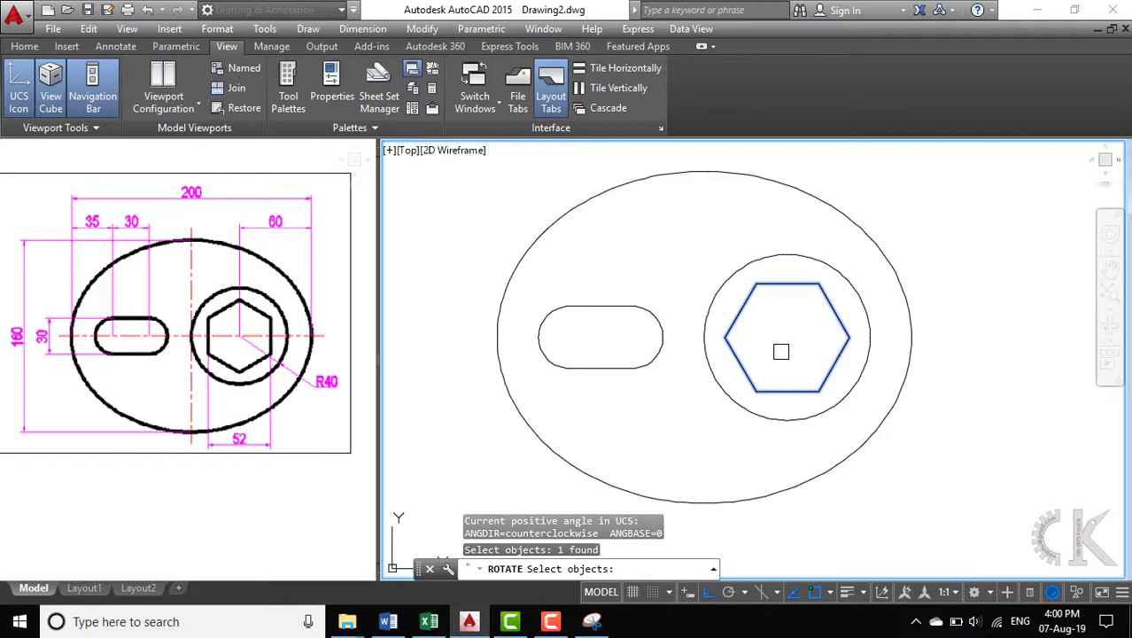
key("Return")
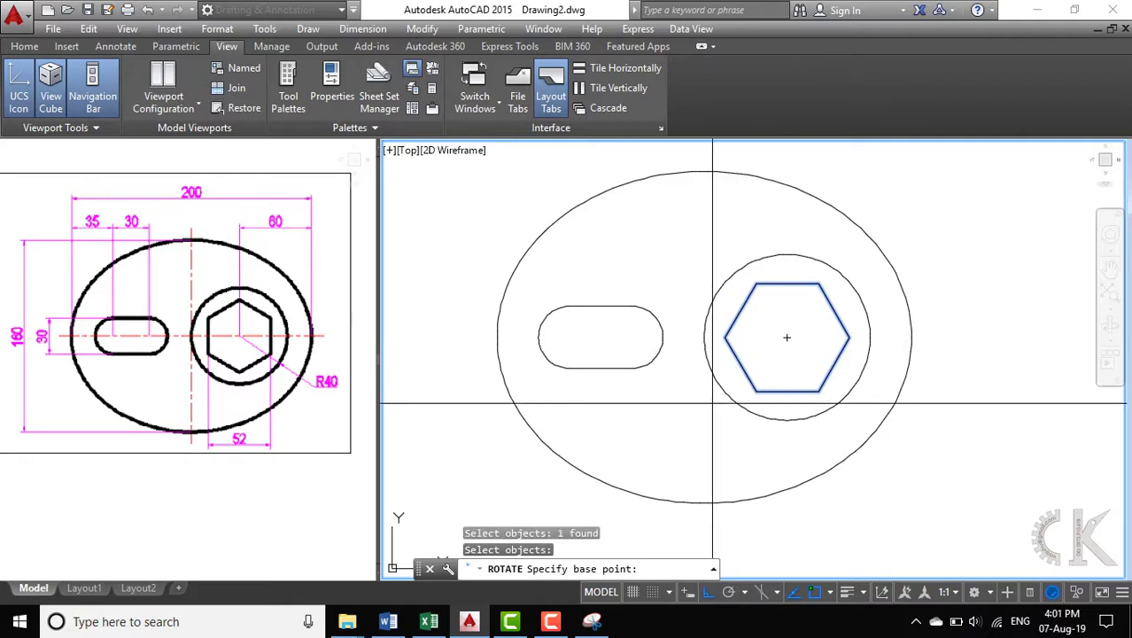
left_click(787, 336)
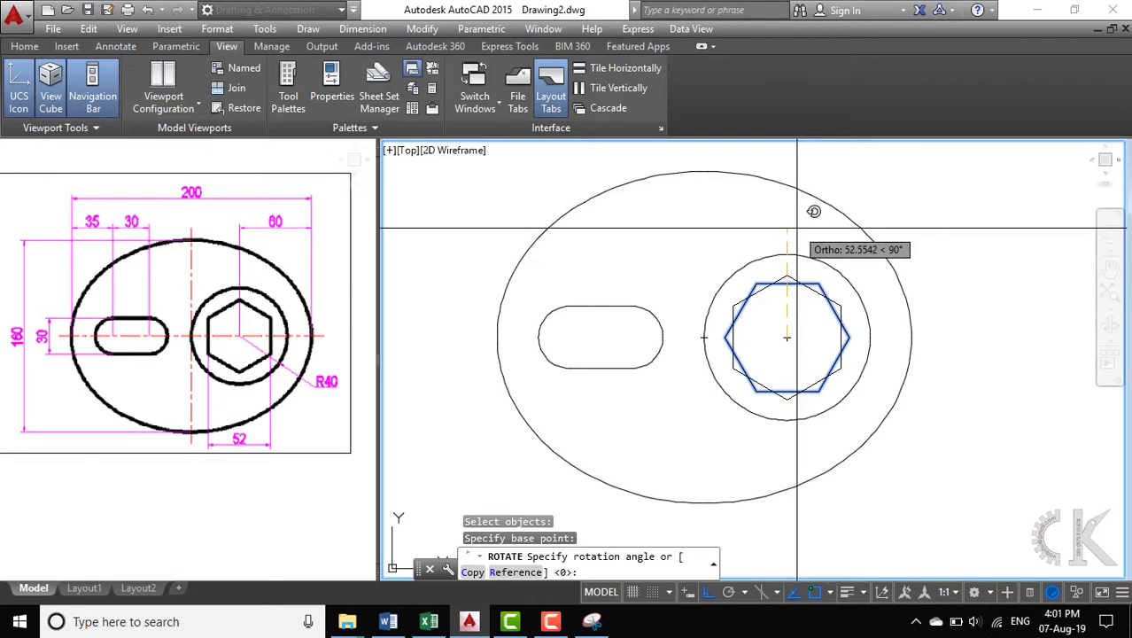
type("90")
key("Return")
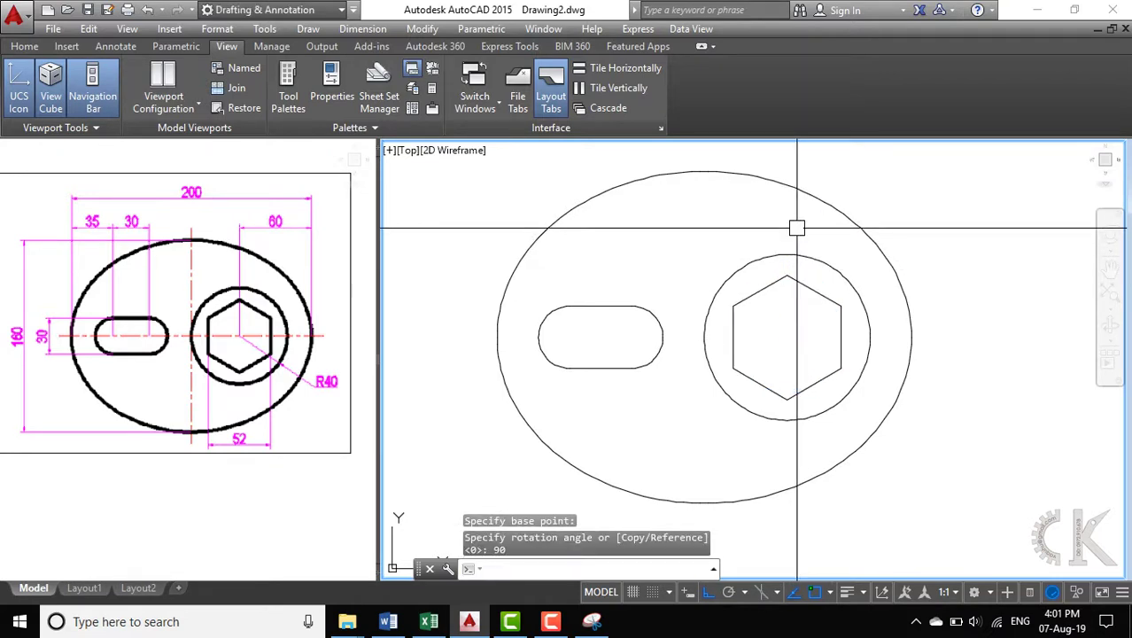
middle_click_drag(634, 375, 679, 365)
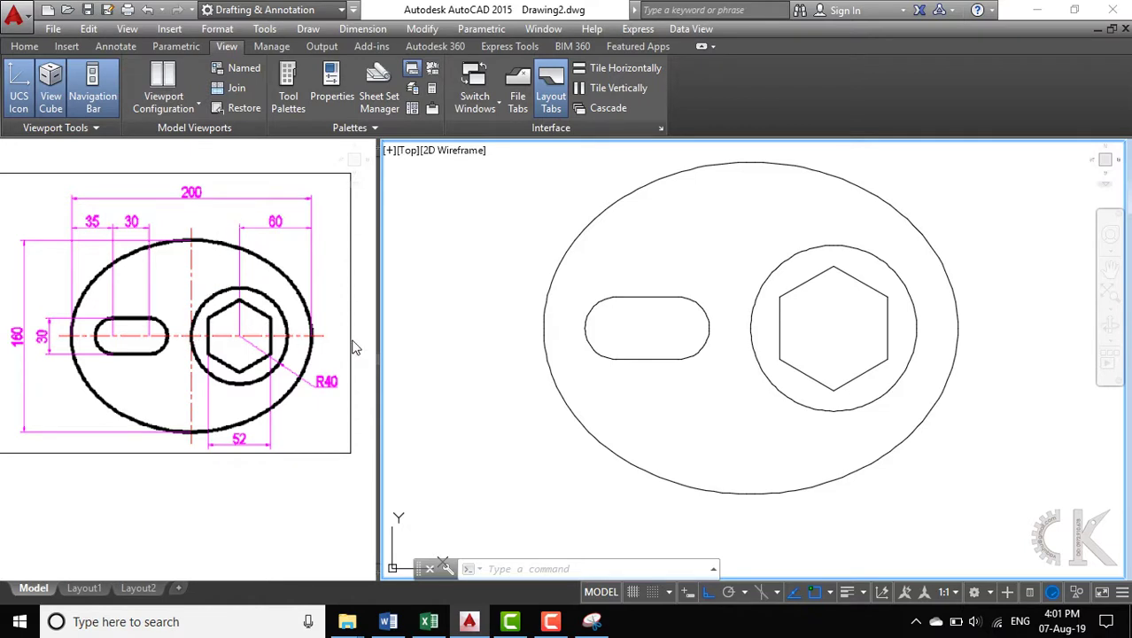
Create the duong thay layer with a 0.50 mm lineweight
type("la")
key("Return")
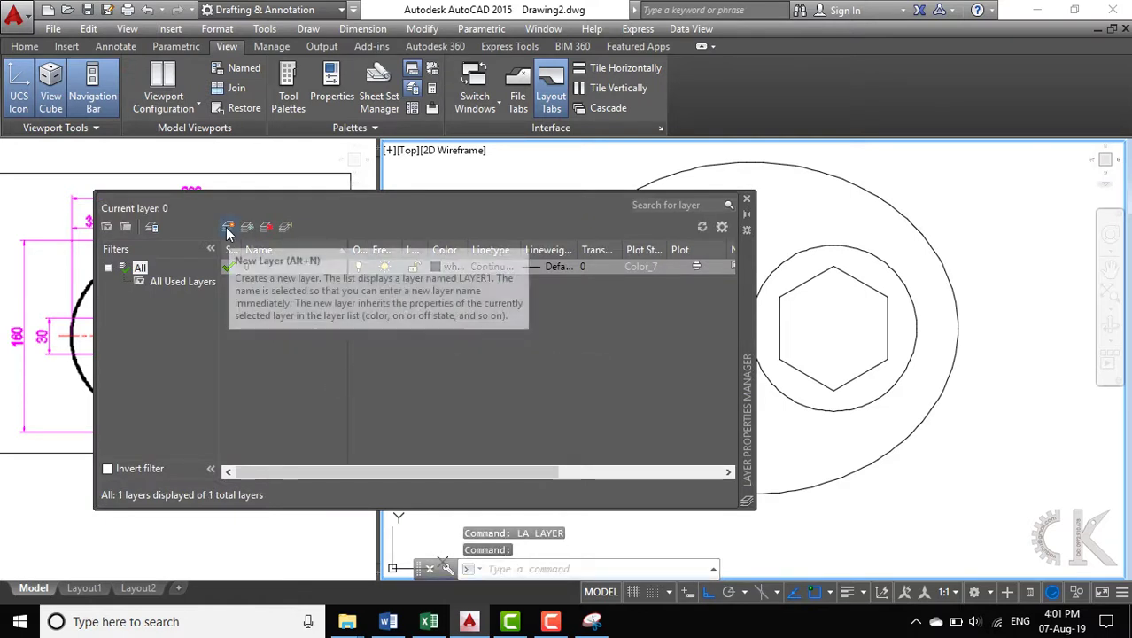
left_click(228, 226)
type("duong th")
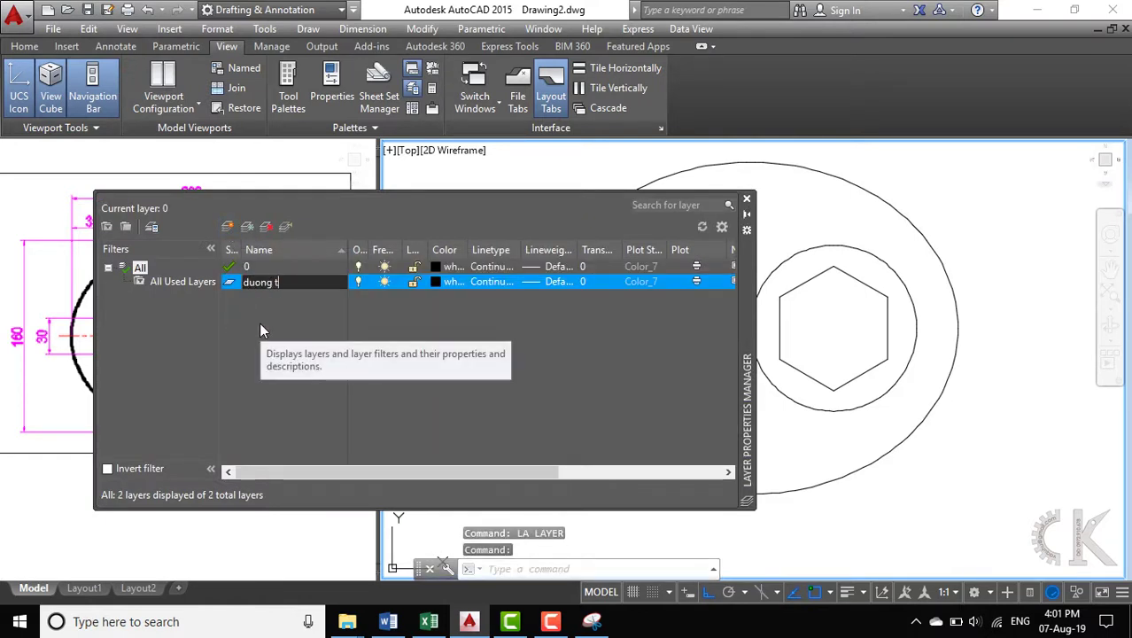
type("ay")
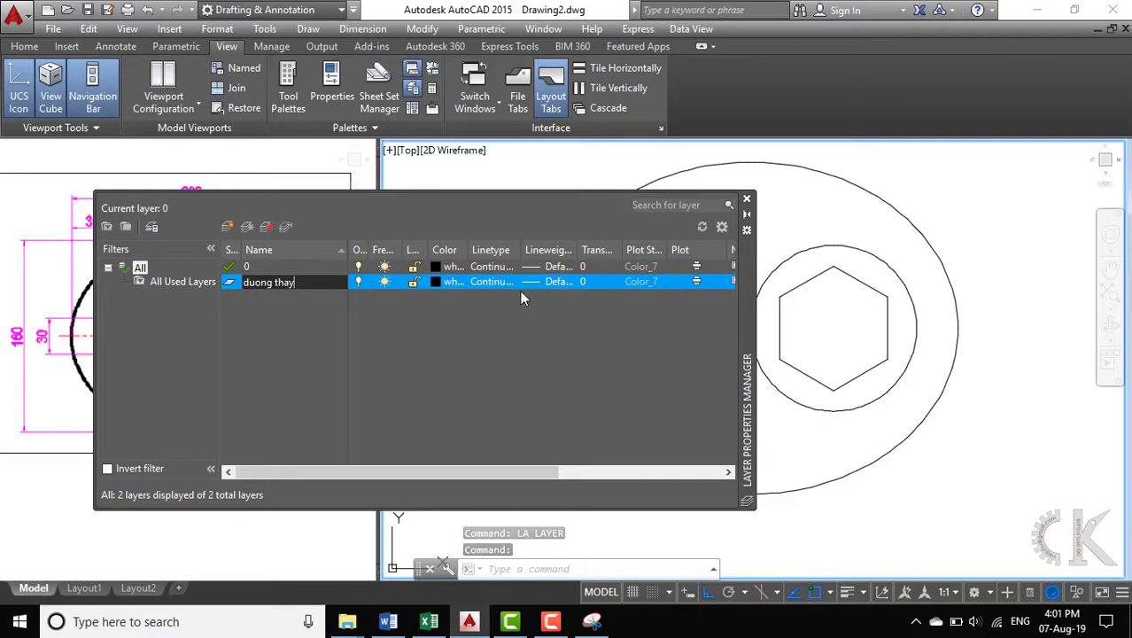
left_click(557, 281)
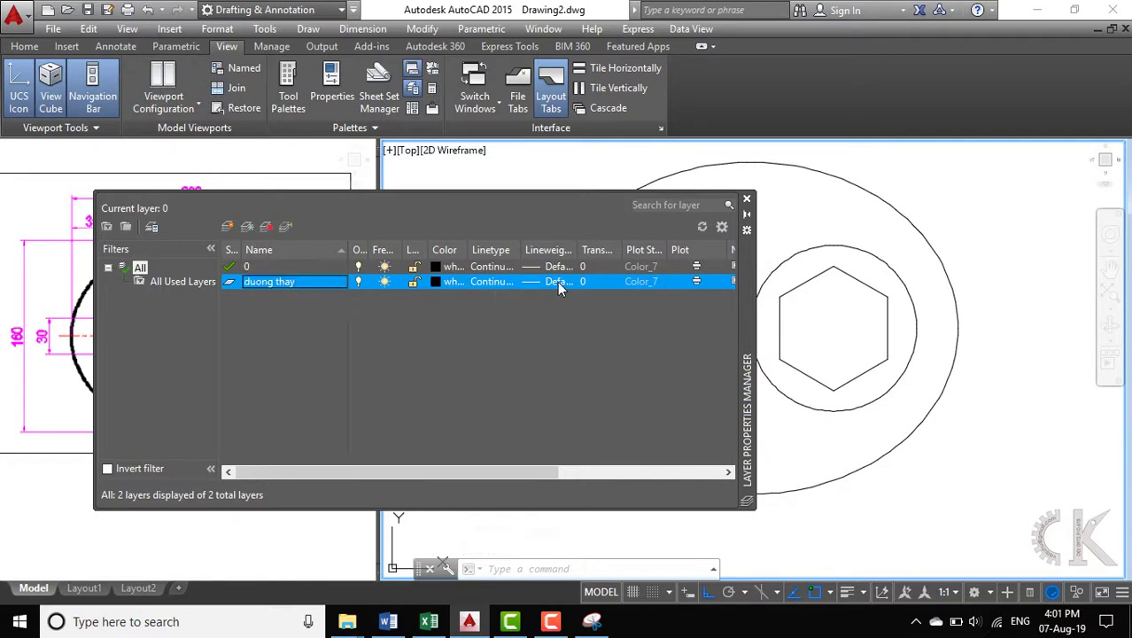
scroll(547, 319, "down", 2)
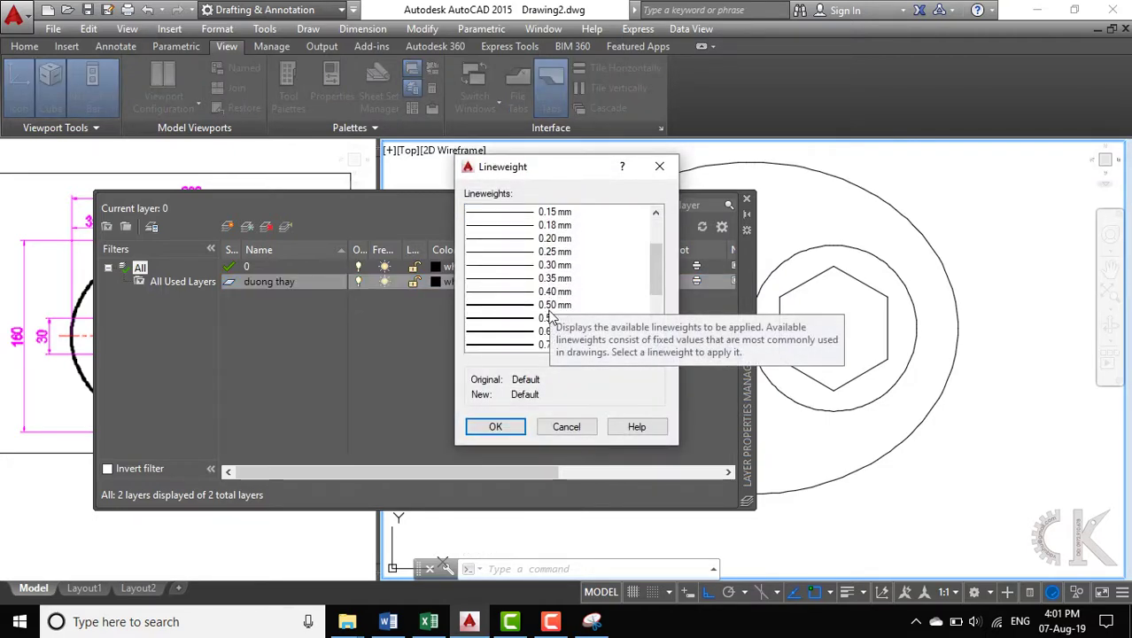
left_click(550, 305)
left_click(498, 426)
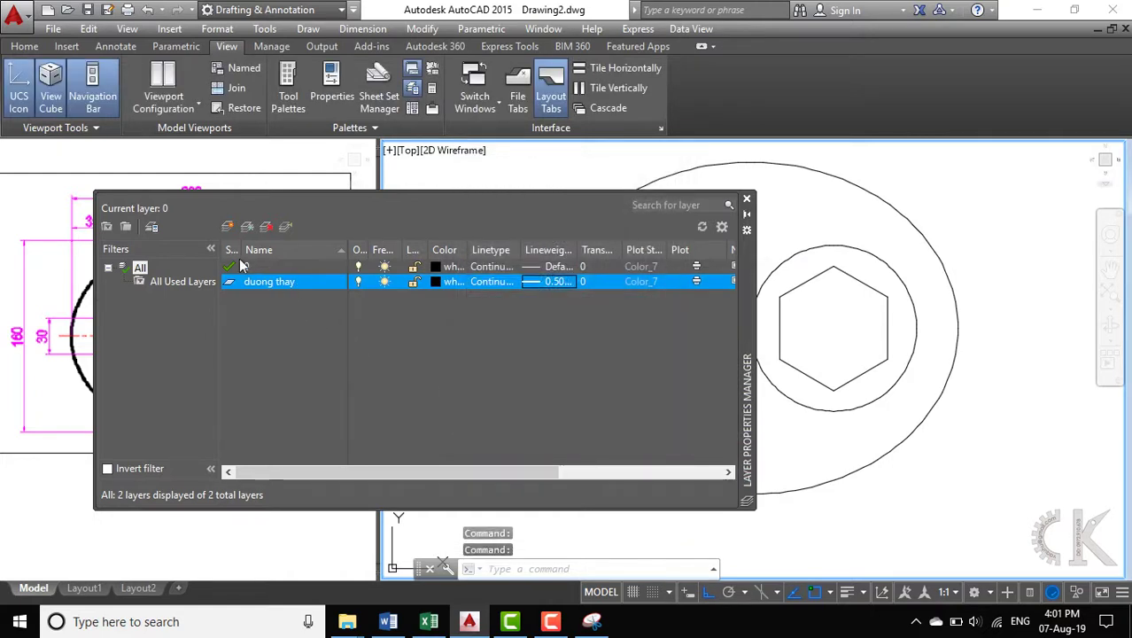
Add a kich thuoc layer coloured magenta with a 0.09 mm lineweight
left_click(229, 227)
type("k")
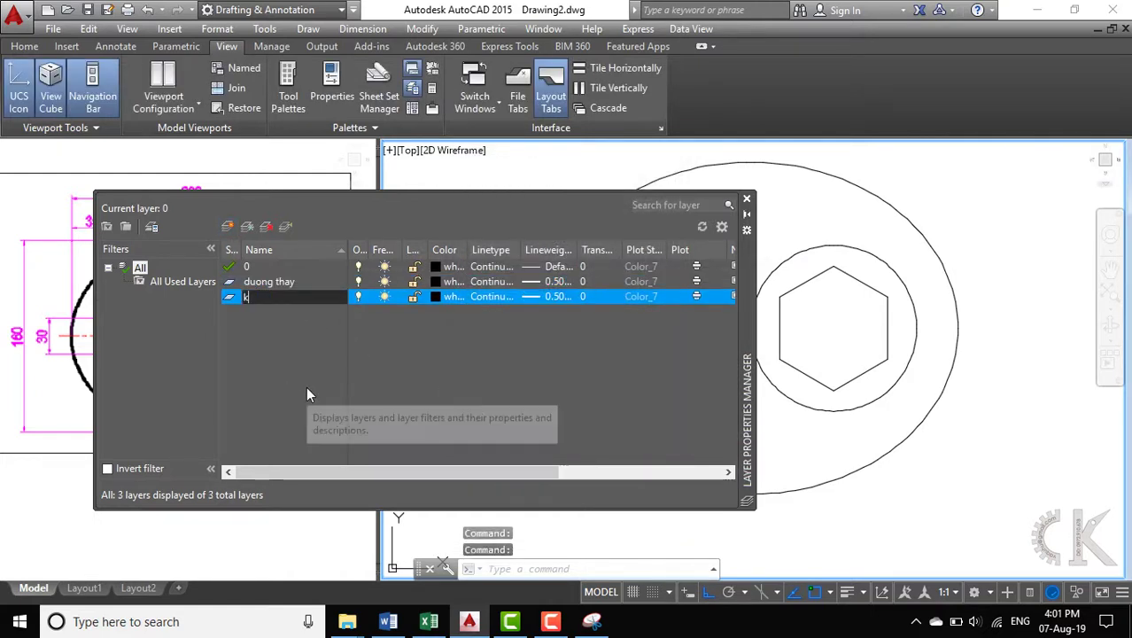
type("ich thuoc")
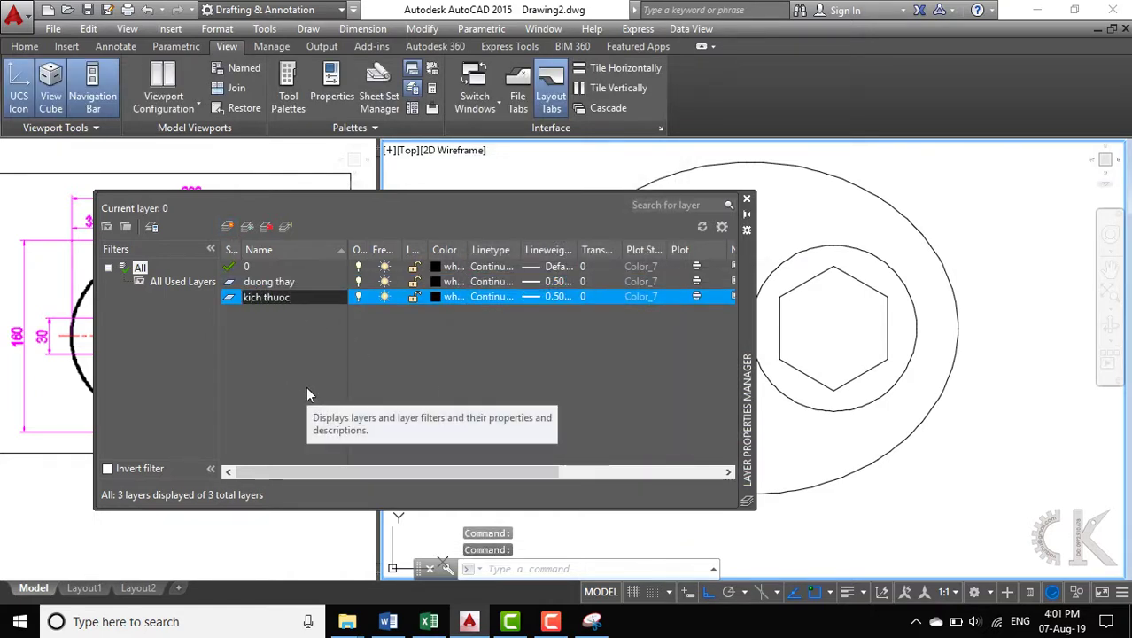
left_click(444, 295)
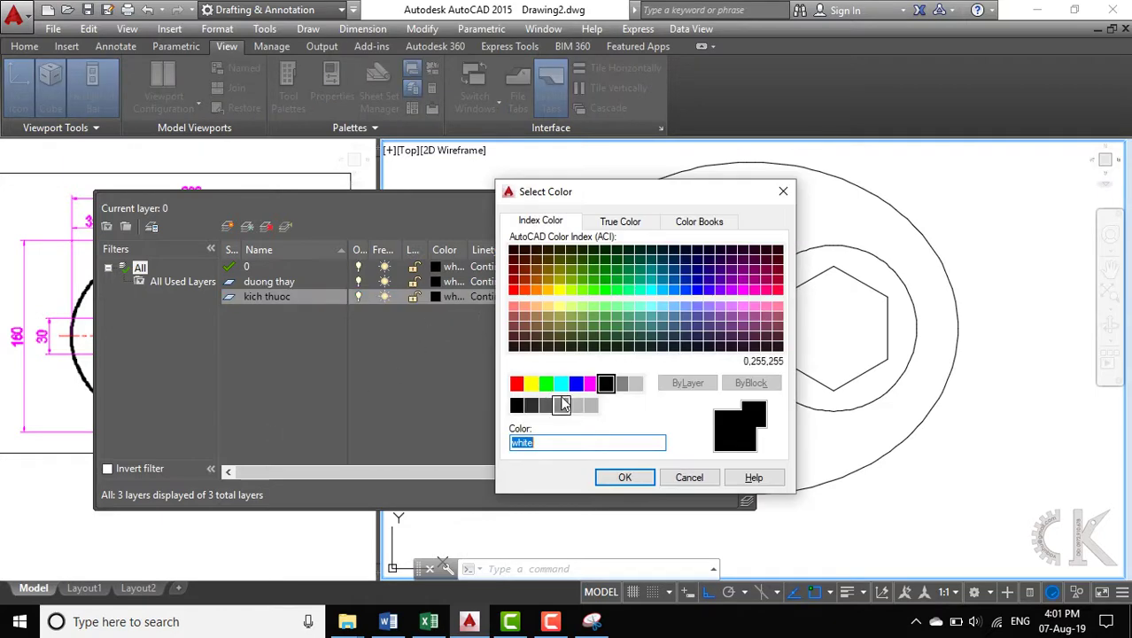
left_click(591, 383)
left_click(620, 478)
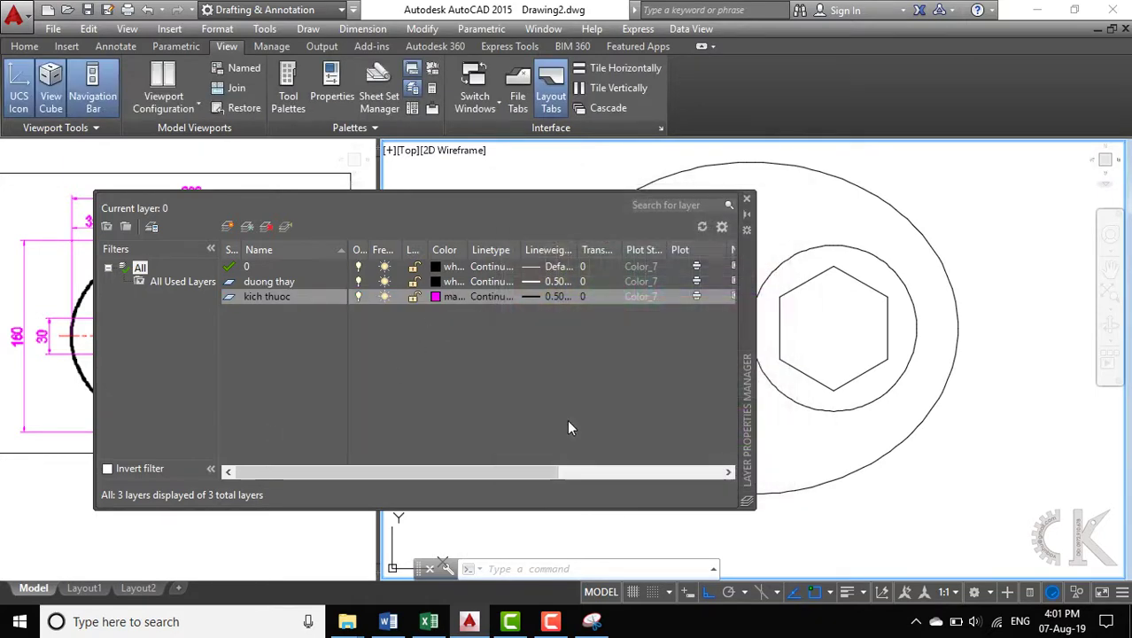
left_click(551, 299)
left_click(558, 225)
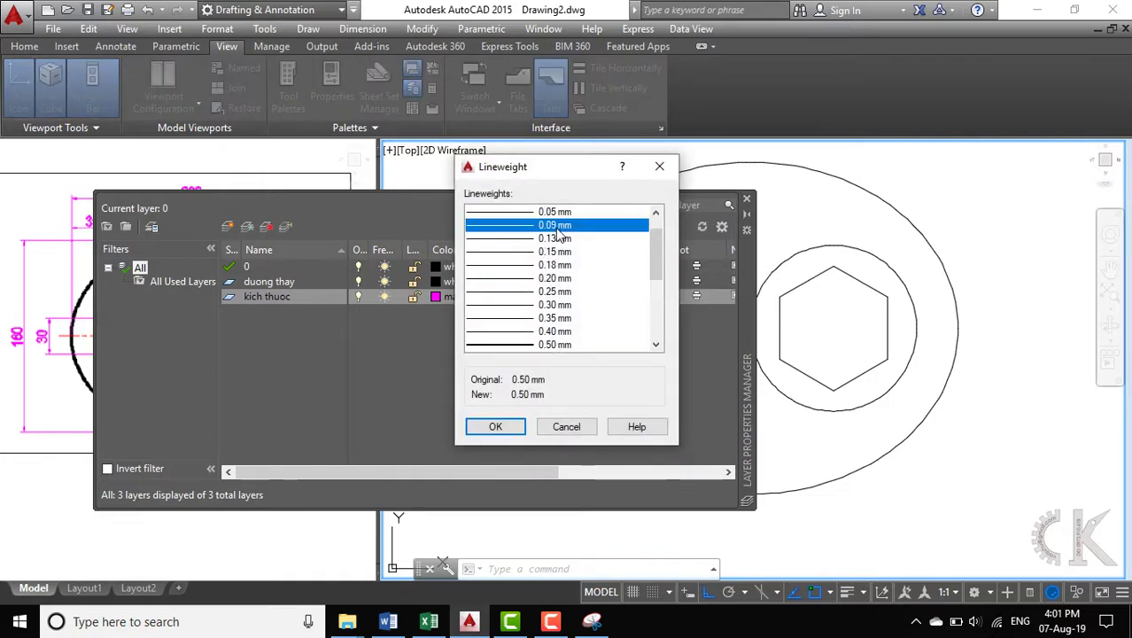
left_click(508, 430)
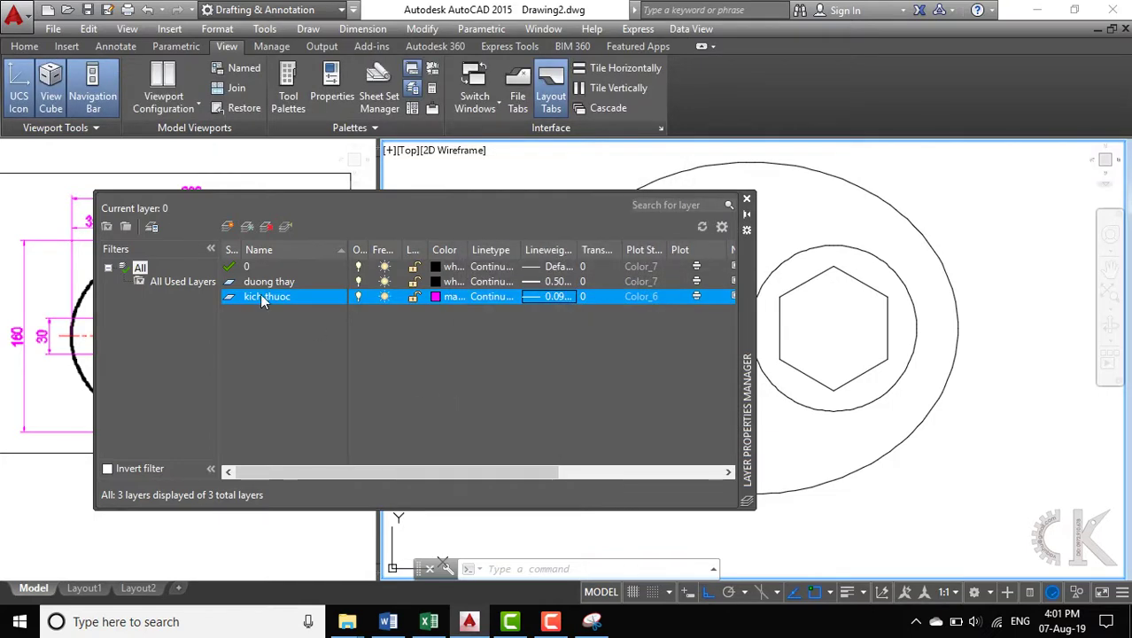
Create a new layer named duong tam coloured red
left_click(228, 226)
type("du")
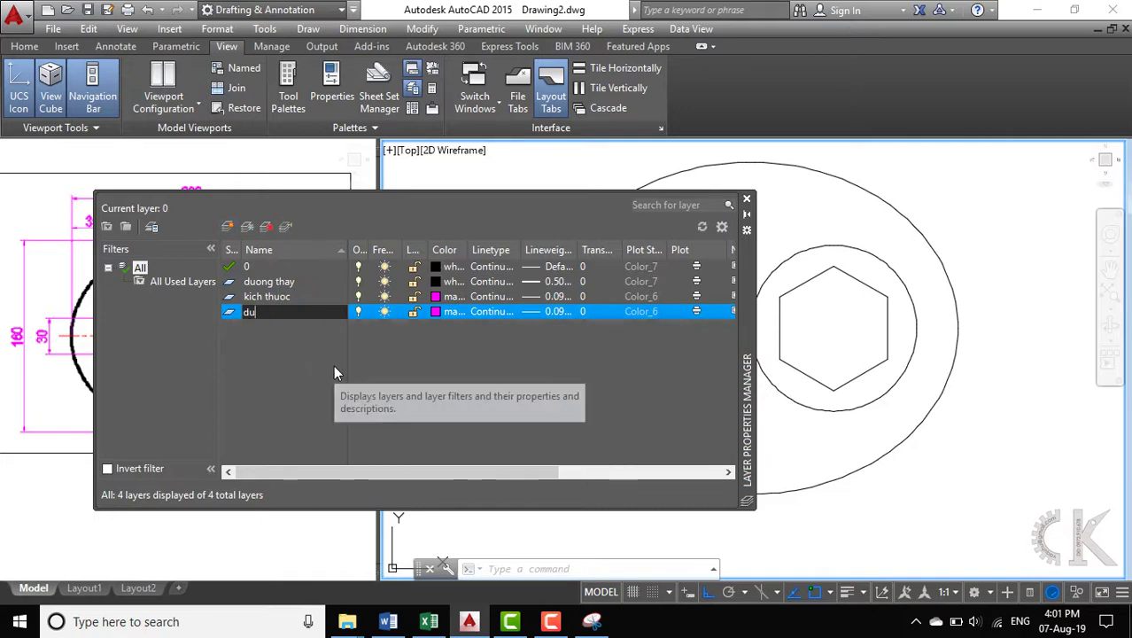
type("ong tam")
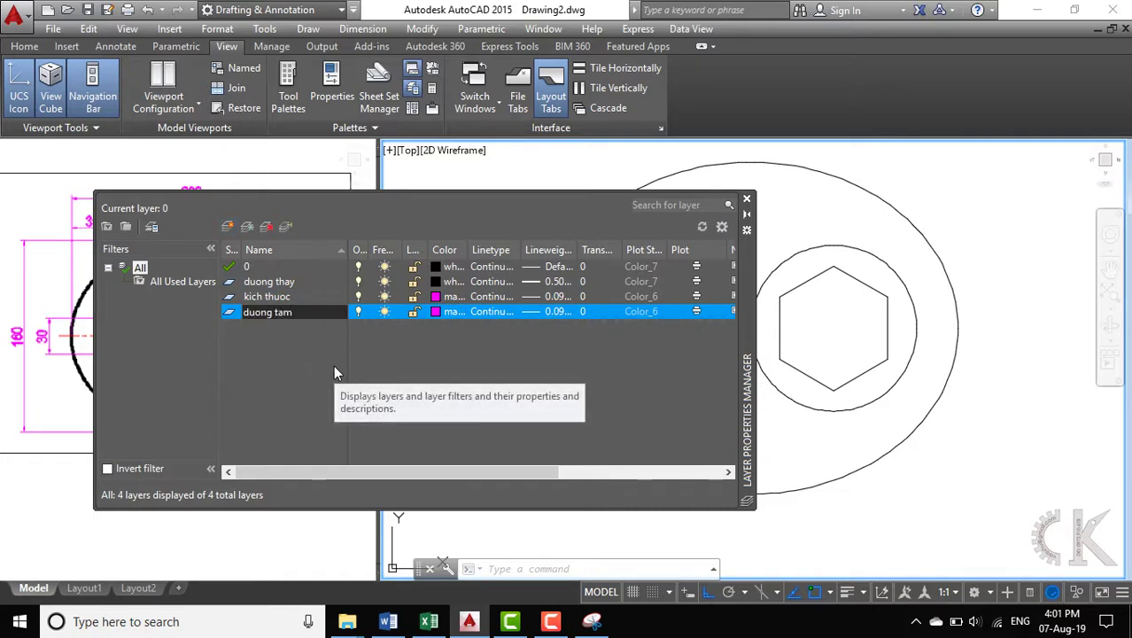
left_click(449, 312)
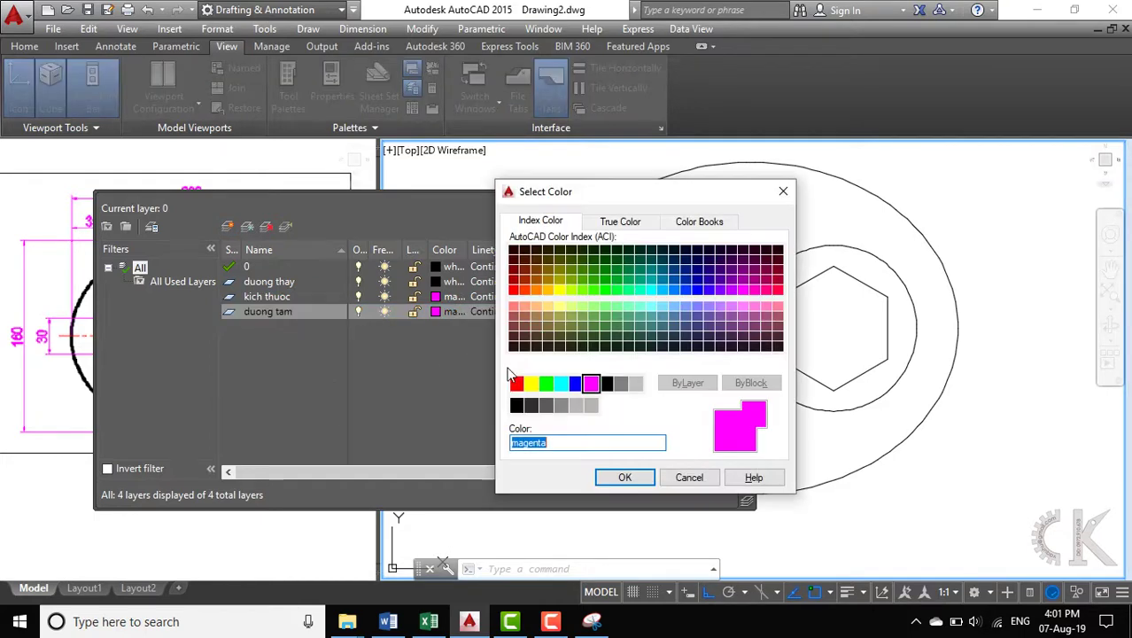
left_click(516, 382)
left_click(624, 477)
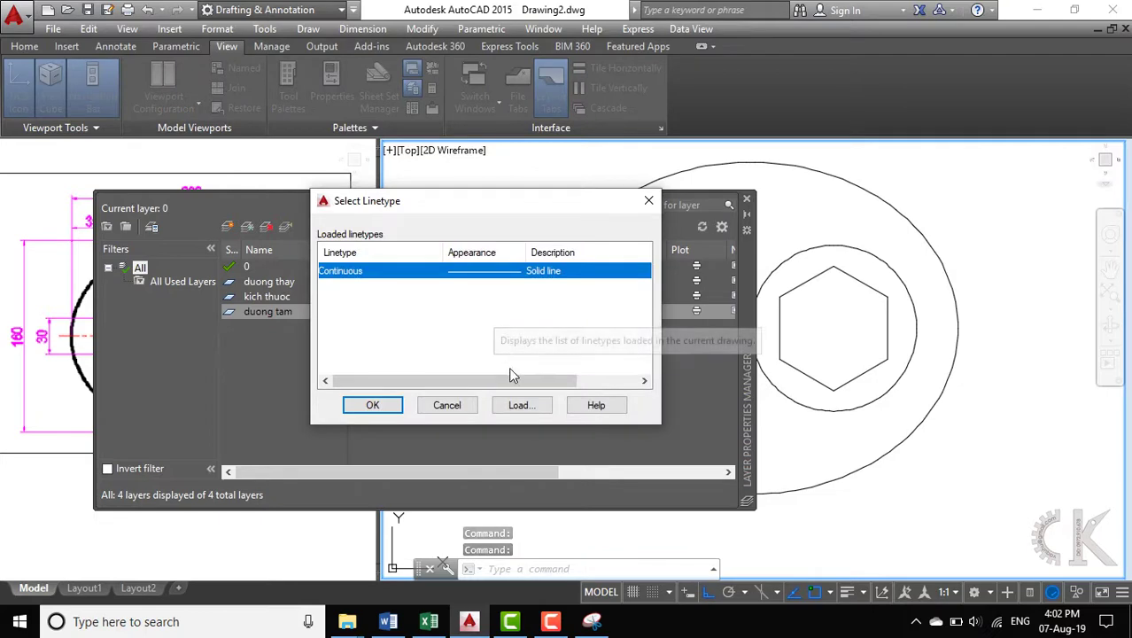
Load the CENTER linetype, assign it to duong tam, and close the layer manager
left_click(521, 405)
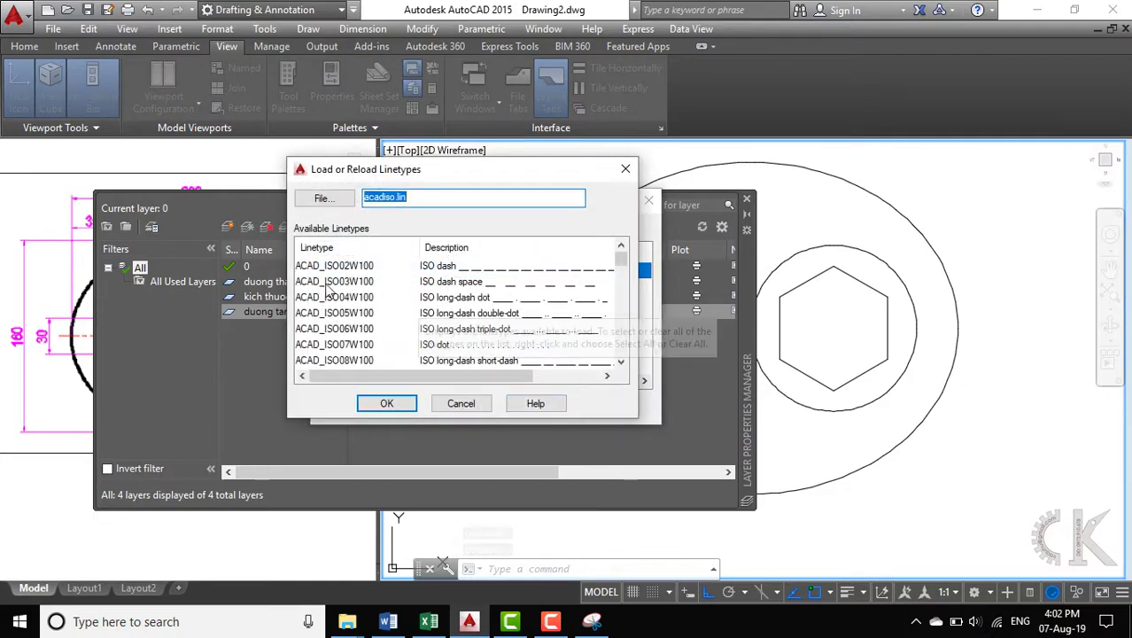
scroll(332, 301, "down", 4)
scroll(332, 301, "down", 1)
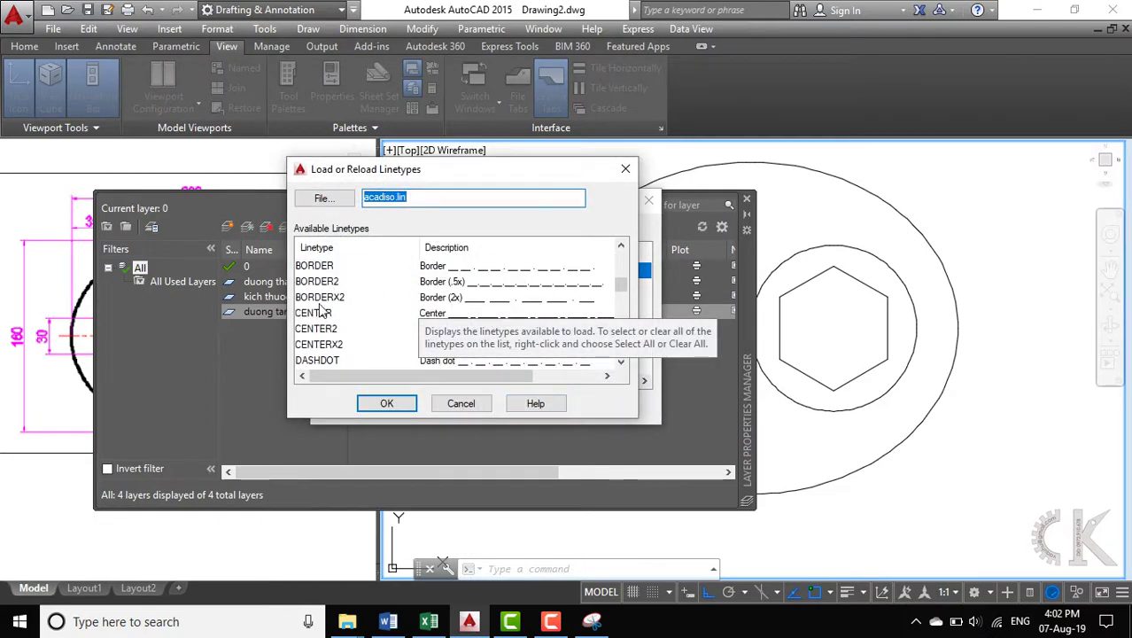
left_click(321, 313)
left_click(386, 404)
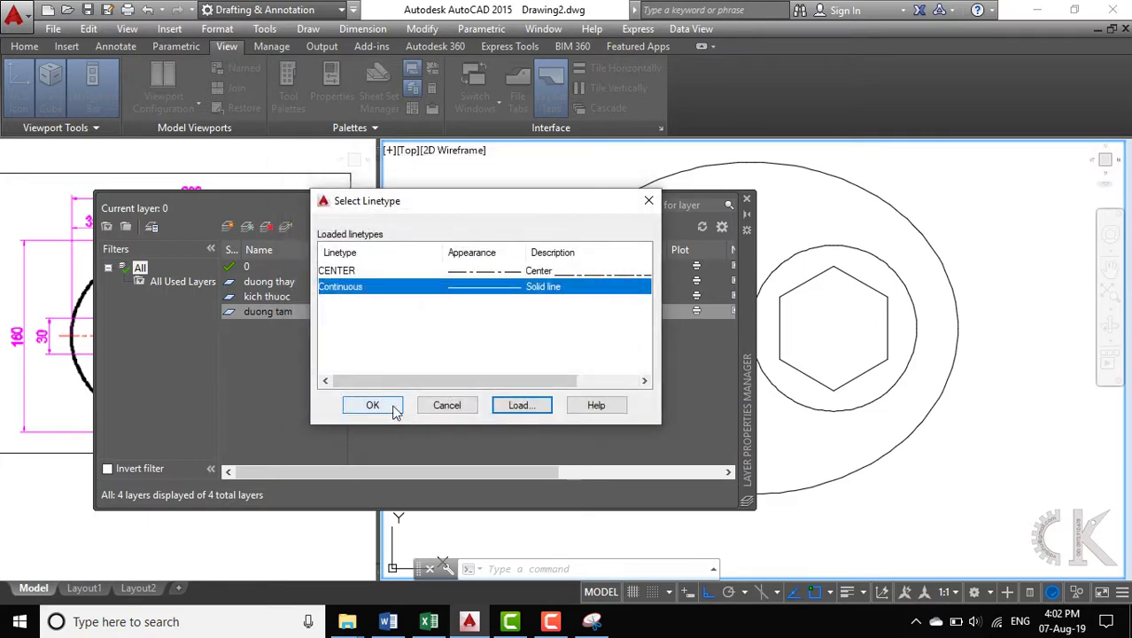
left_click(378, 272)
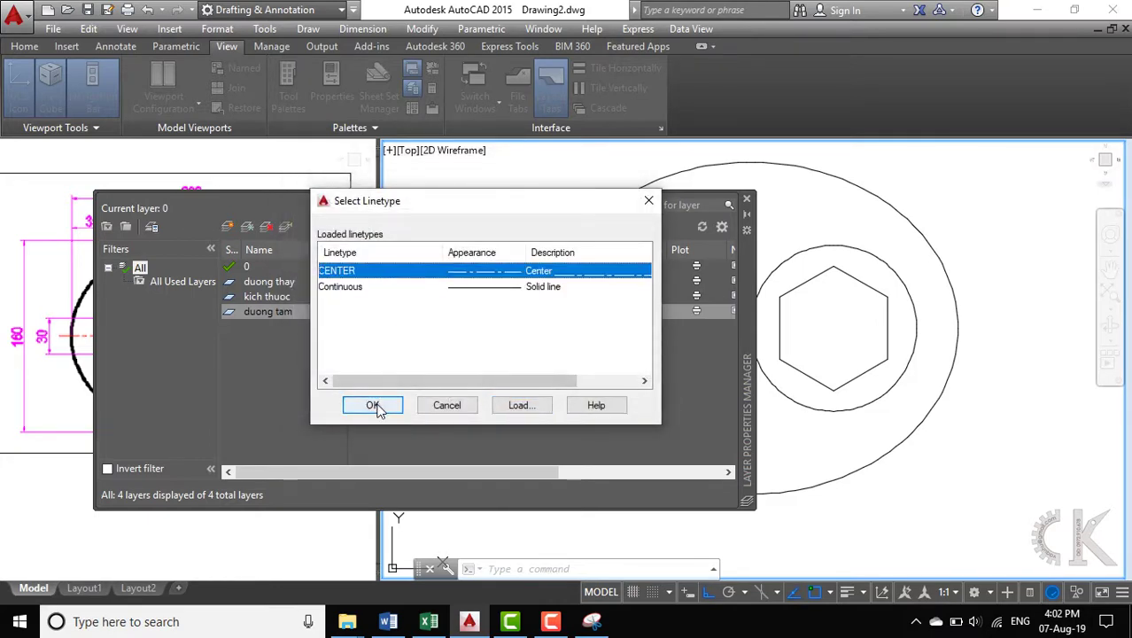
left_click(373, 406)
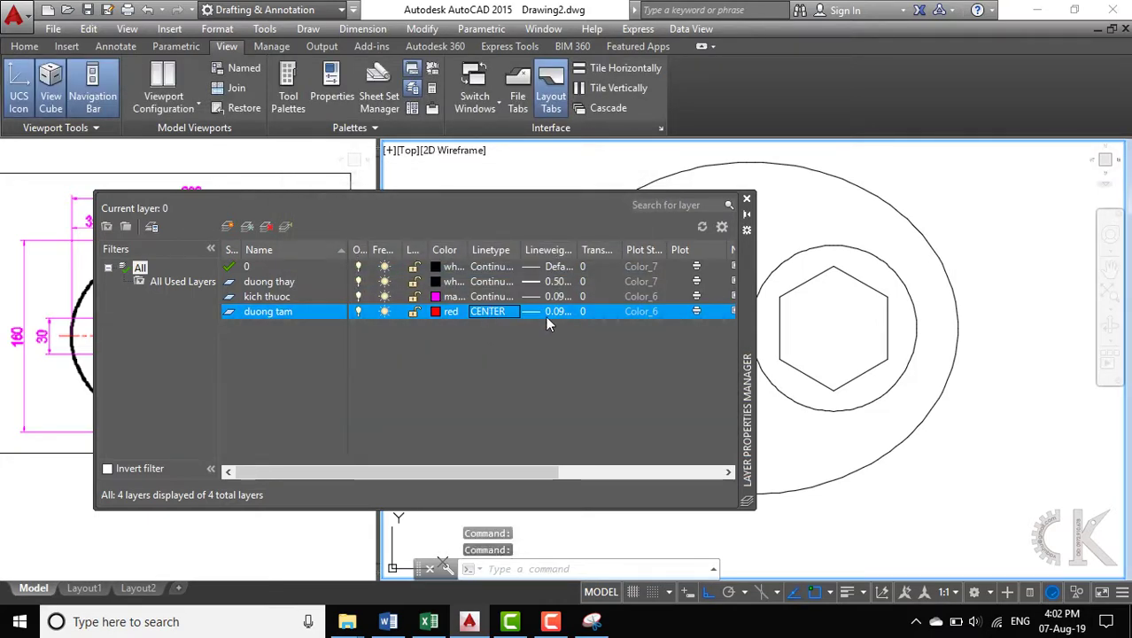
left_click(747, 204)
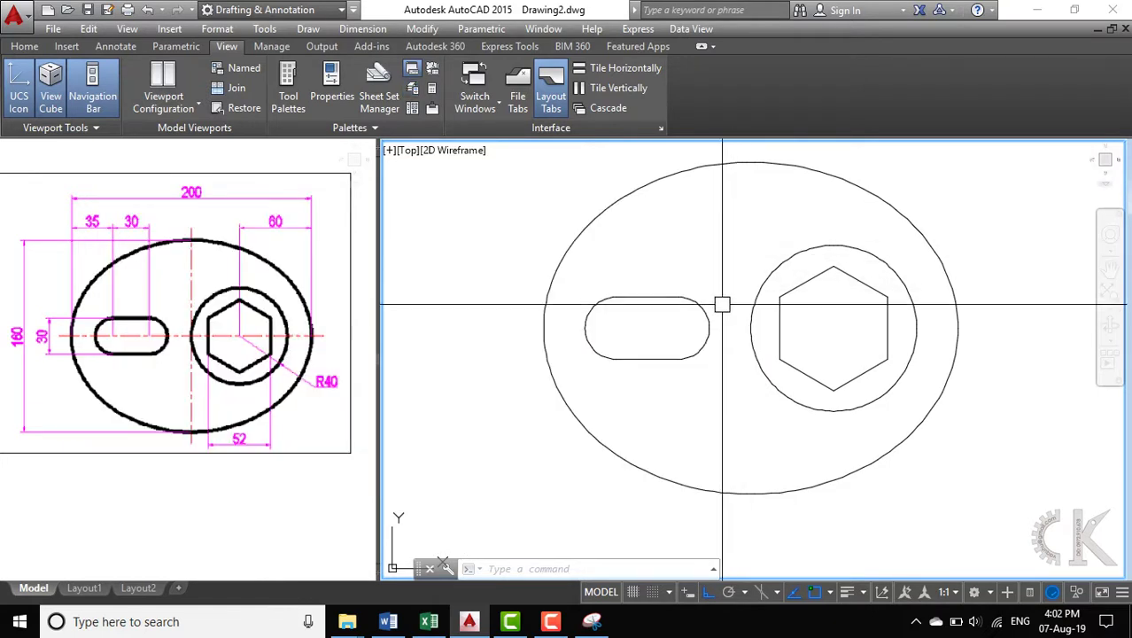
Select the plate's outlines and assign them to the duong thay layer
left_click(927, 208)
left_click(613, 408)
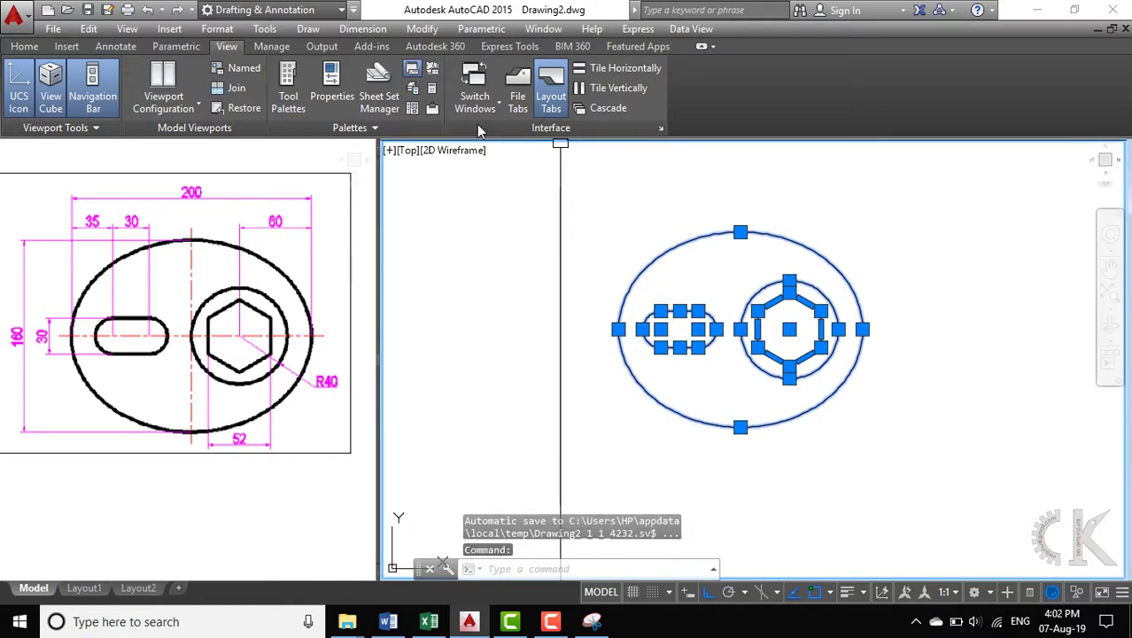
left_click(24, 49)
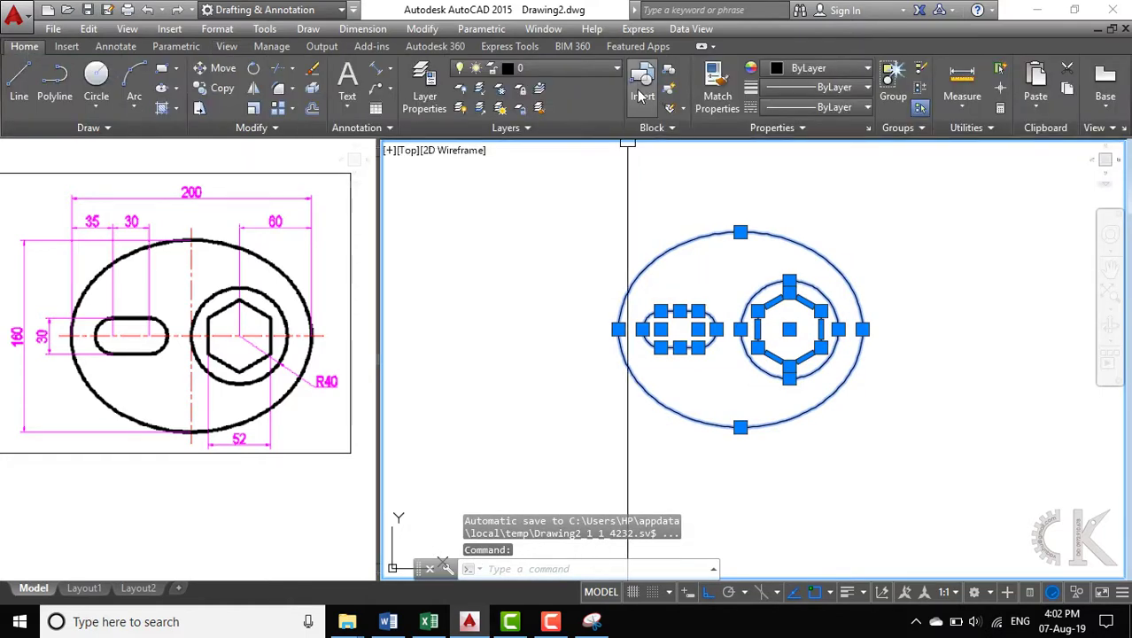
left_click(617, 71)
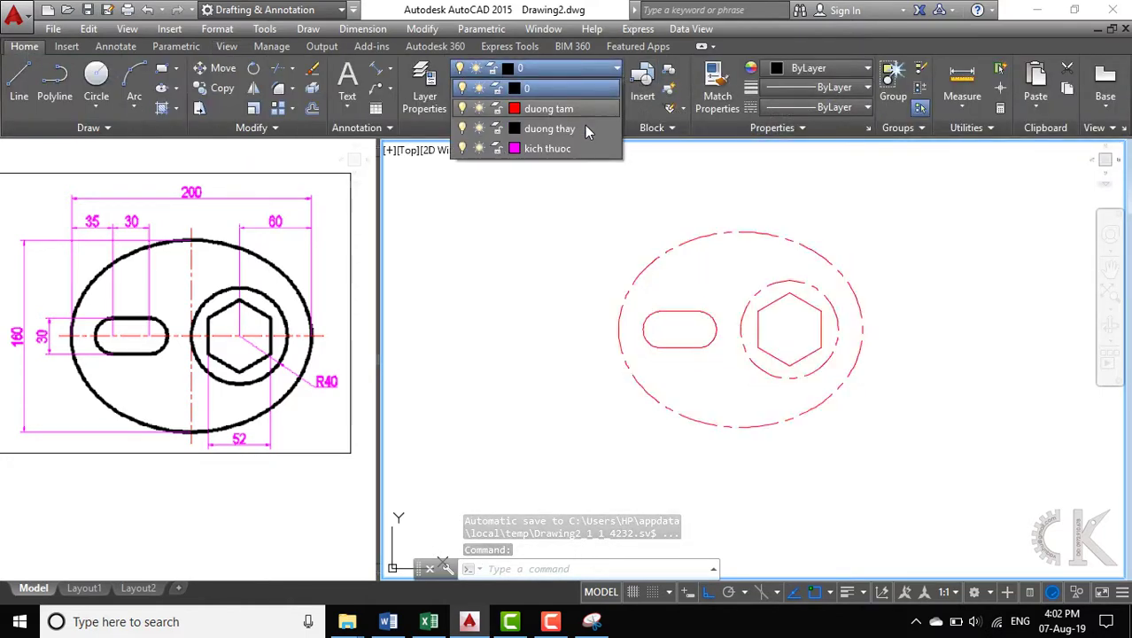
left_click(584, 125)
Turn on lineweight display so the outlines show as thick lines
key("ctrl+a")
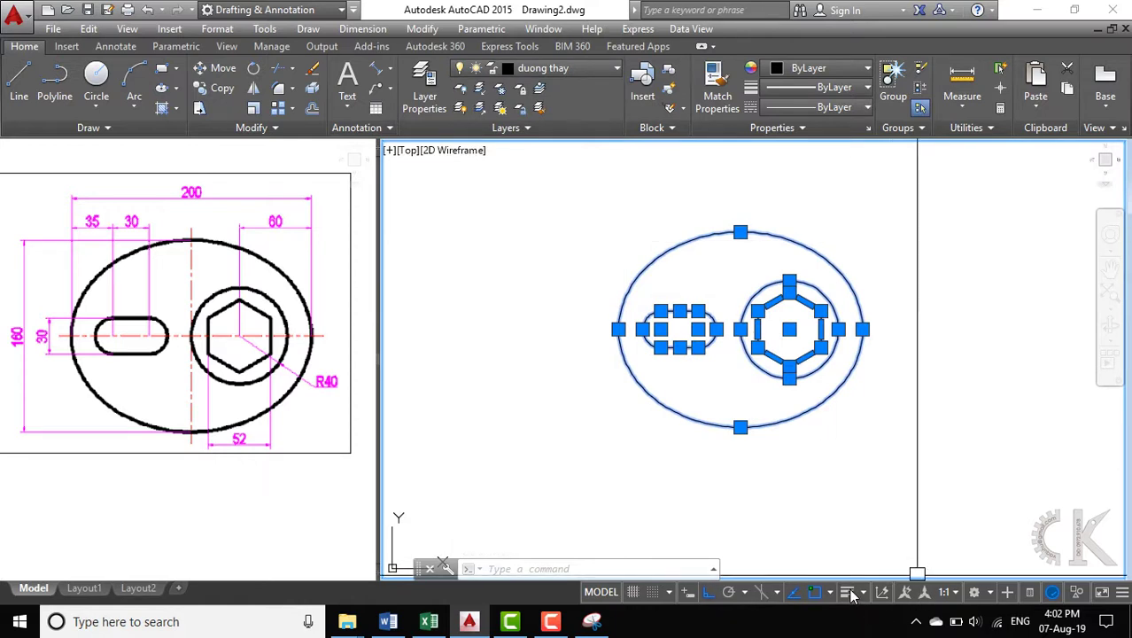
left_click(848, 592)
key("Escape")
key("Escape")
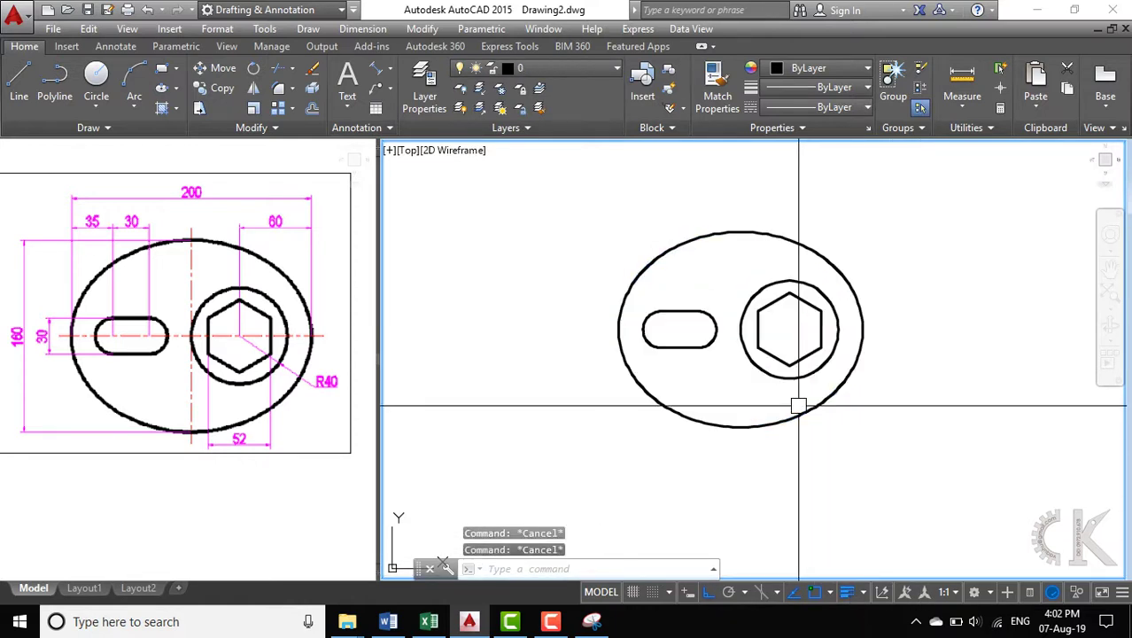
scroll(765, 354, "up", 3)
scroll(732, 325, "down", 1)
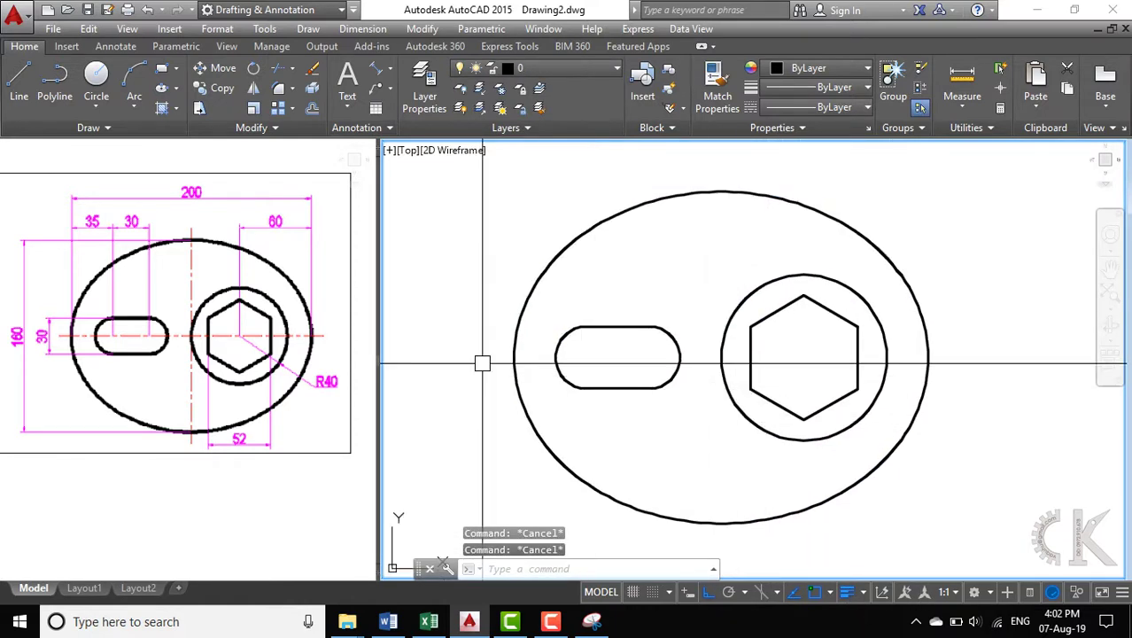
Draw a horizontal centre line across the ellipse, extending both ends past the plate by 10
type("l")
key("Return")
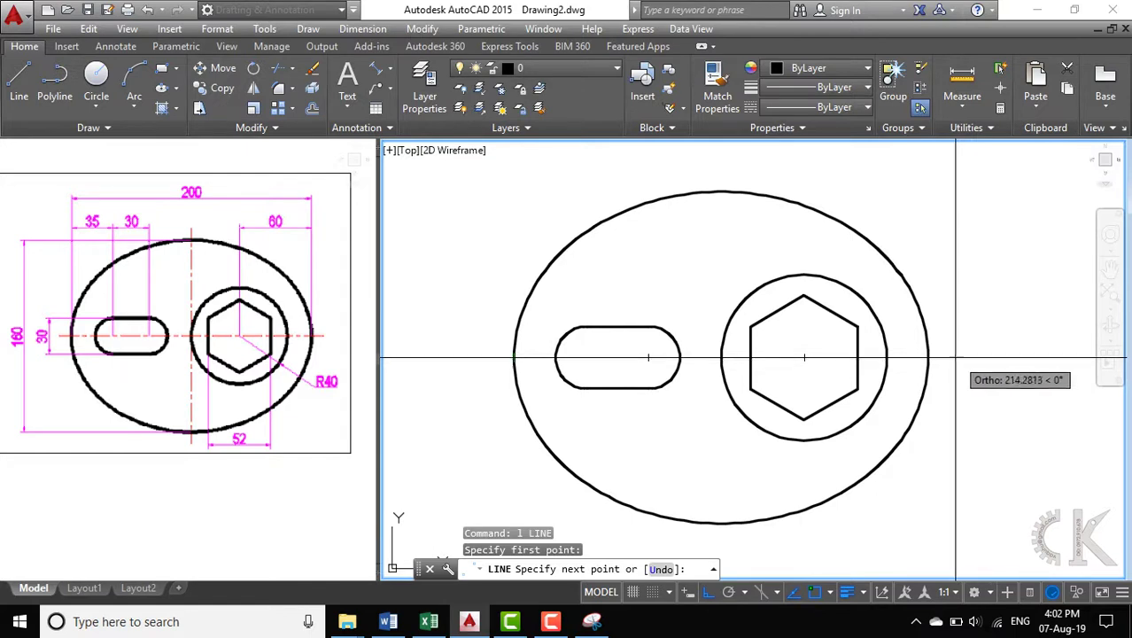
left_click(927, 358)
key("Return")
left_click(915, 358)
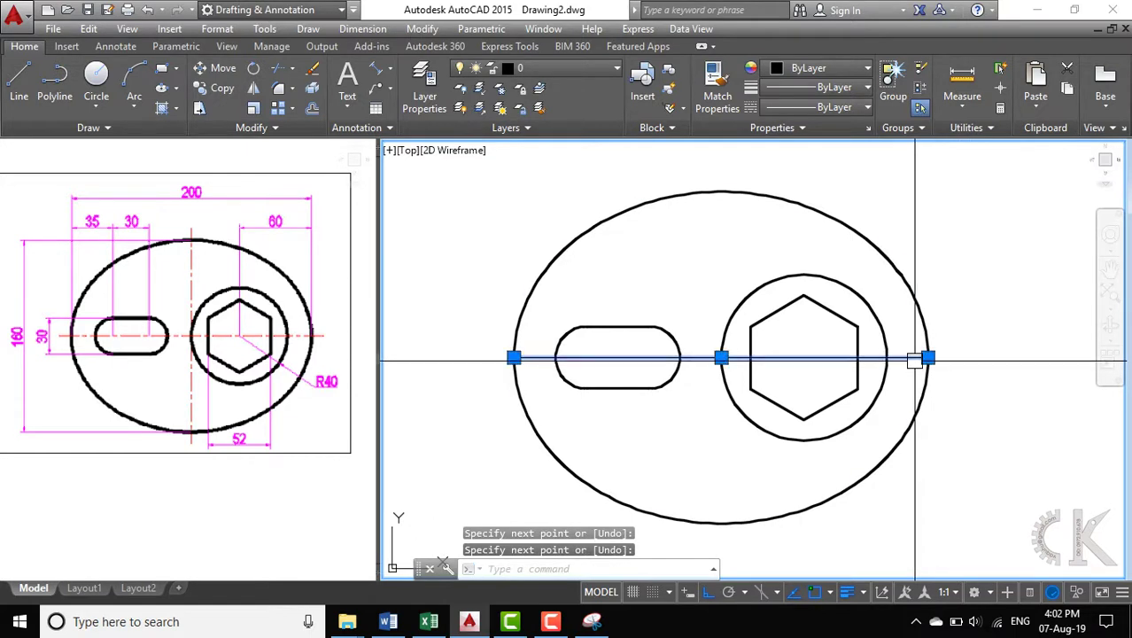
left_click(927, 358)
type("10")
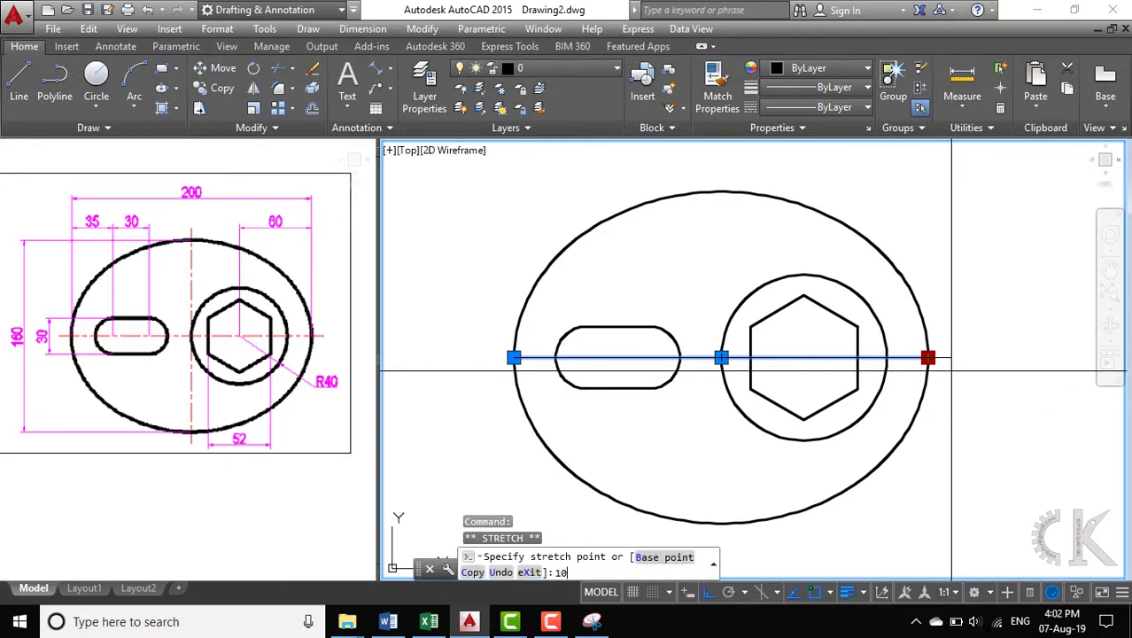
left_click(948, 363)
left_click(513, 357)
type("10")
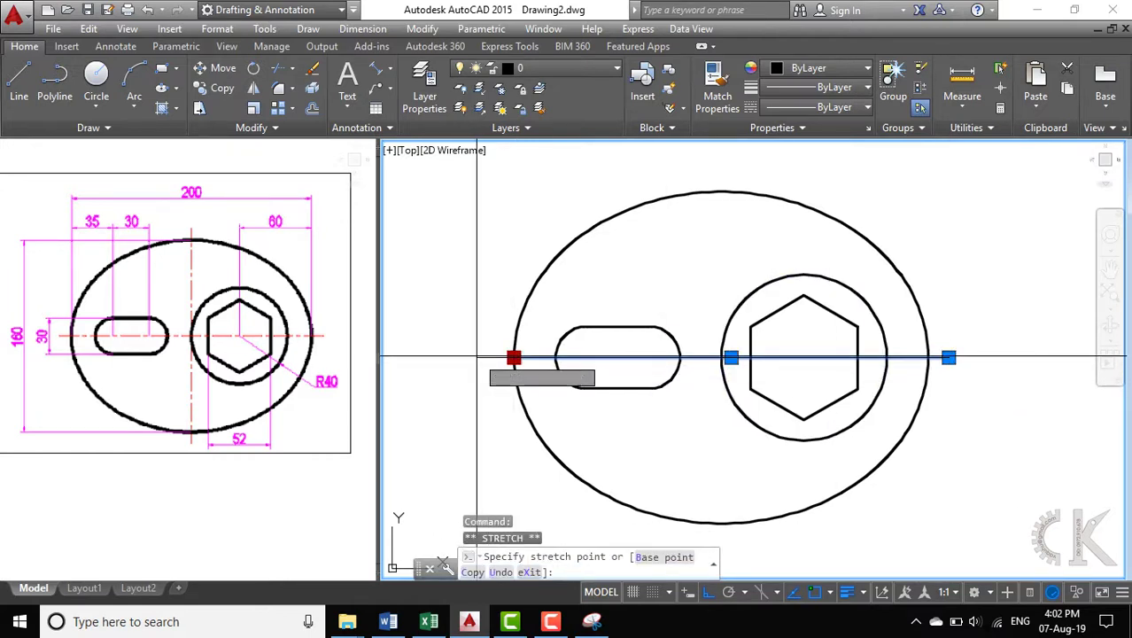
key("Return")
key("Escape")
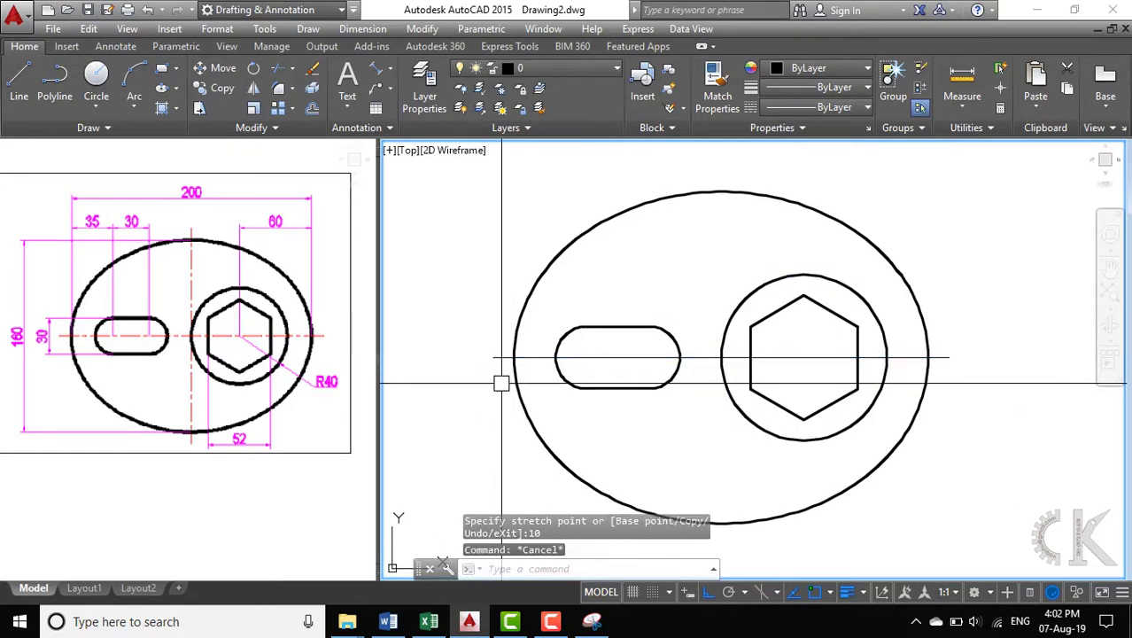
Draw a vertical line between the ellipse's top and bottom, stretching each end out by 10
type("l")
key("Return")
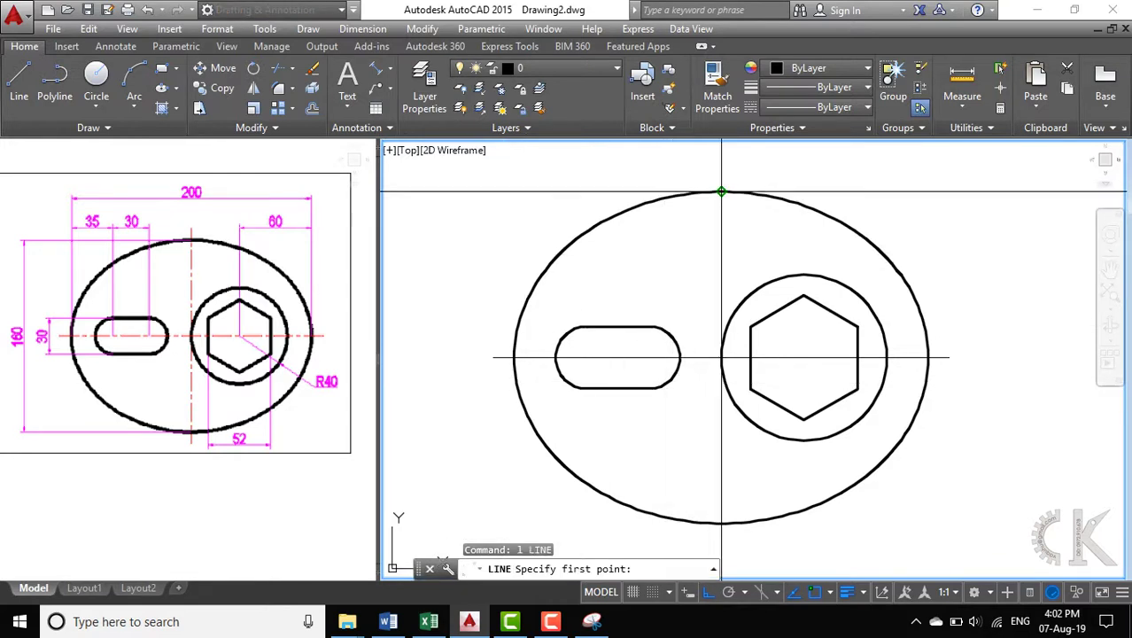
left_click(721, 191)
left_click(721, 522)
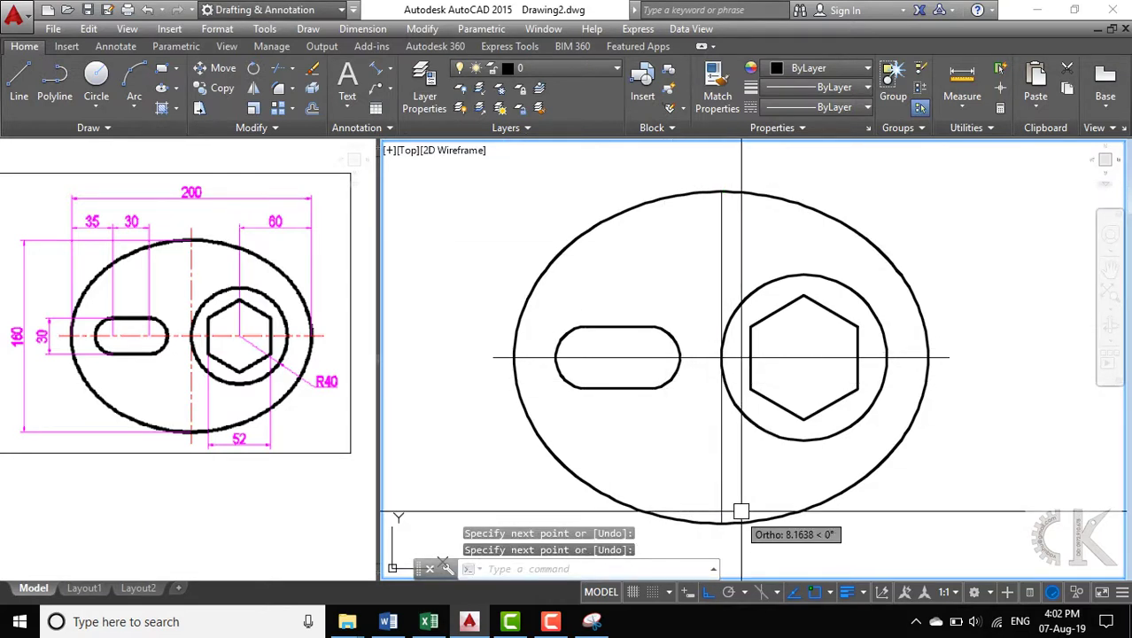
key("Return")
left_click(727, 500)
left_click(721, 522)
middle_click_drag(721, 523, 716, 439)
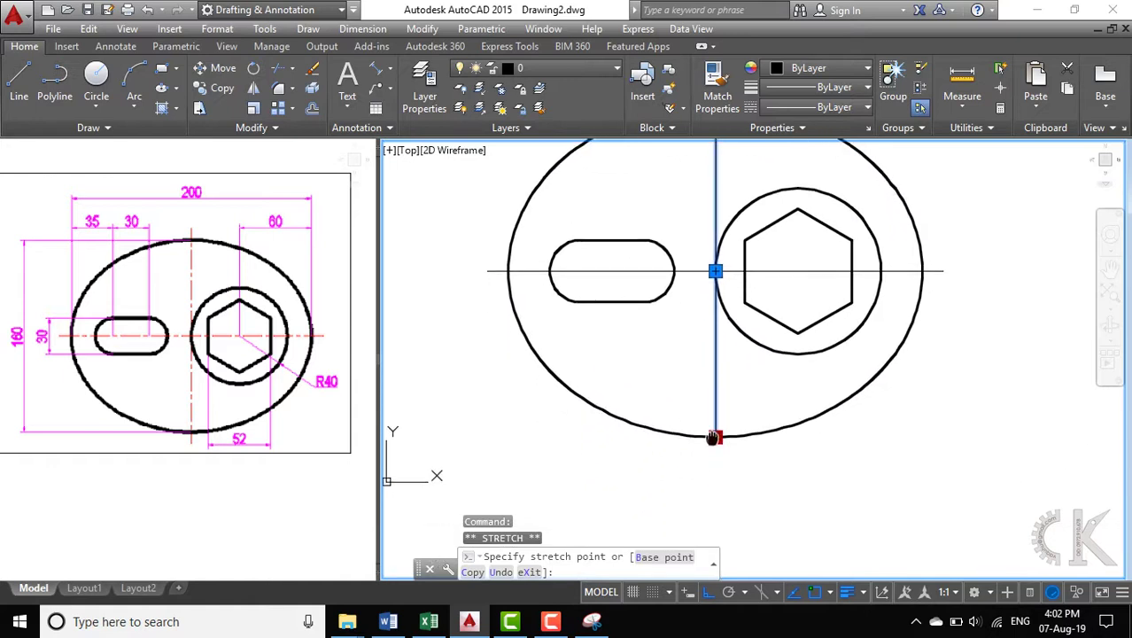
type("10")
key("Return")
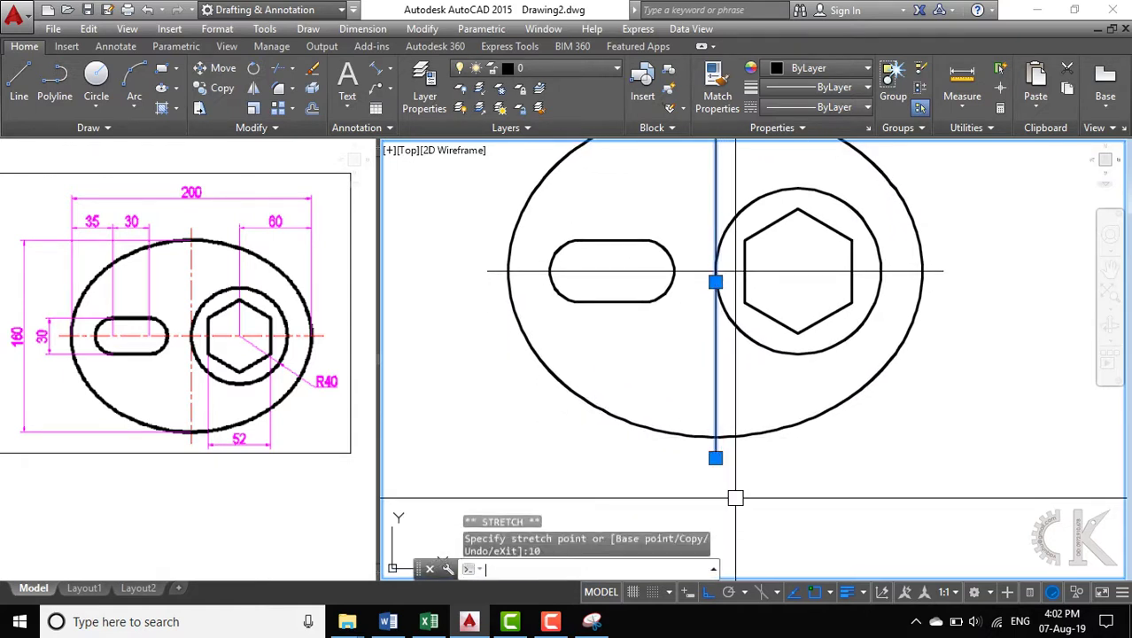
middle_click_drag(716, 132, 716, 275)
left_click(707, 248)
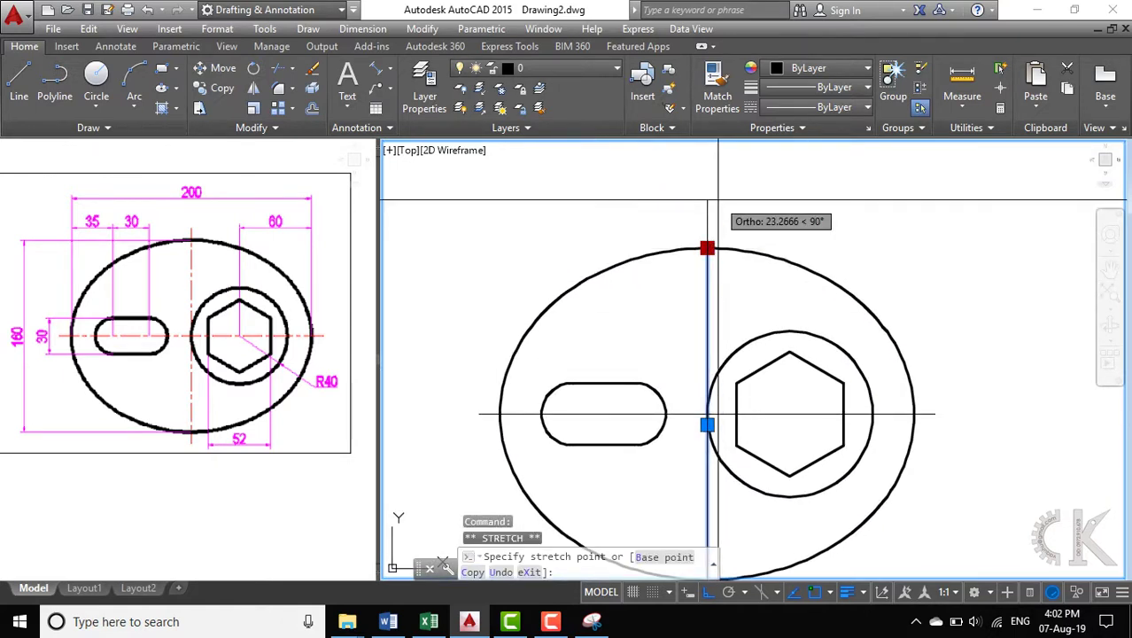
type("10")
key("Return")
Move both centre lines onto the red duong tam layer
left_click(682, 413)
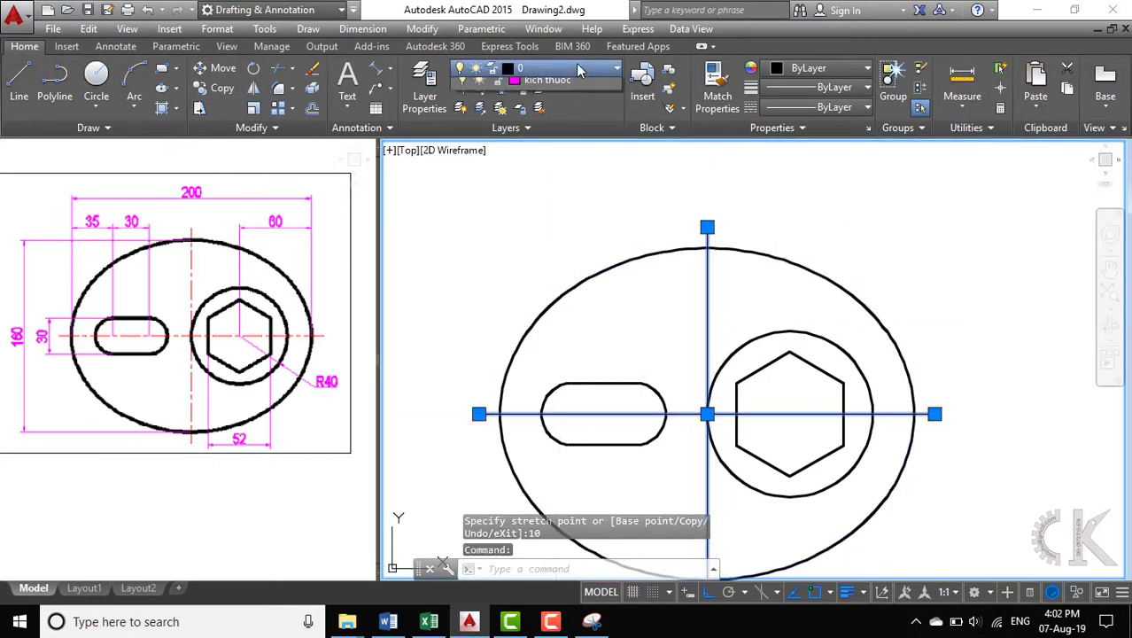
left_click(540, 68)
left_click(549, 108)
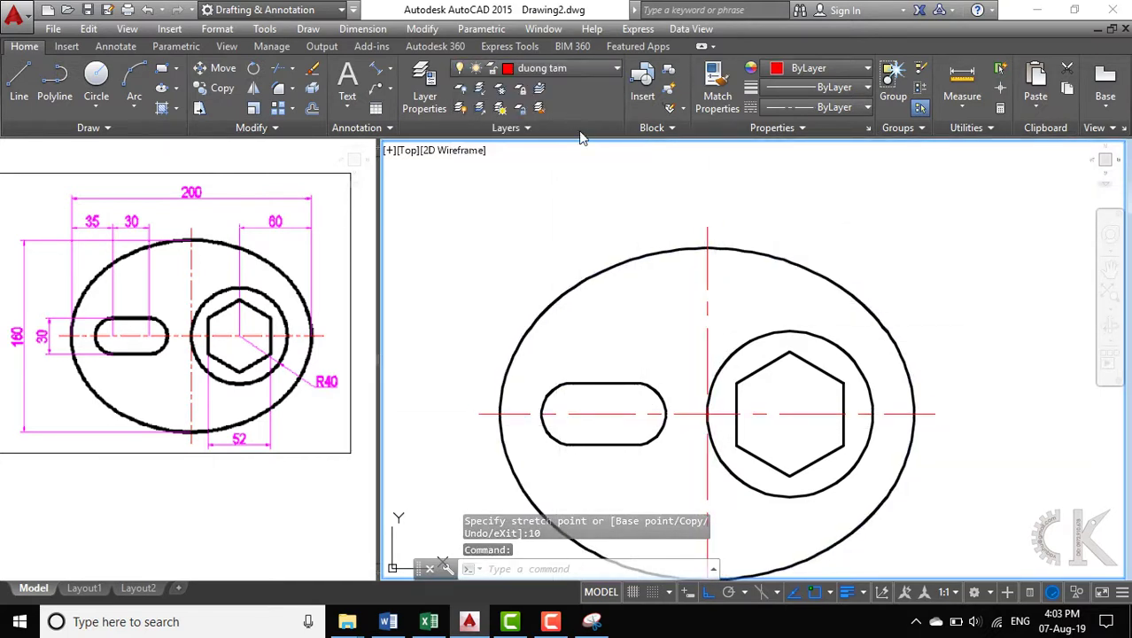
key("Escape")
key("Escape")
mouse_move(744, 344)
middle_mouse_down()
mouse_move(758, 307)
mouse_move(758, 323)
middle_mouse_up()
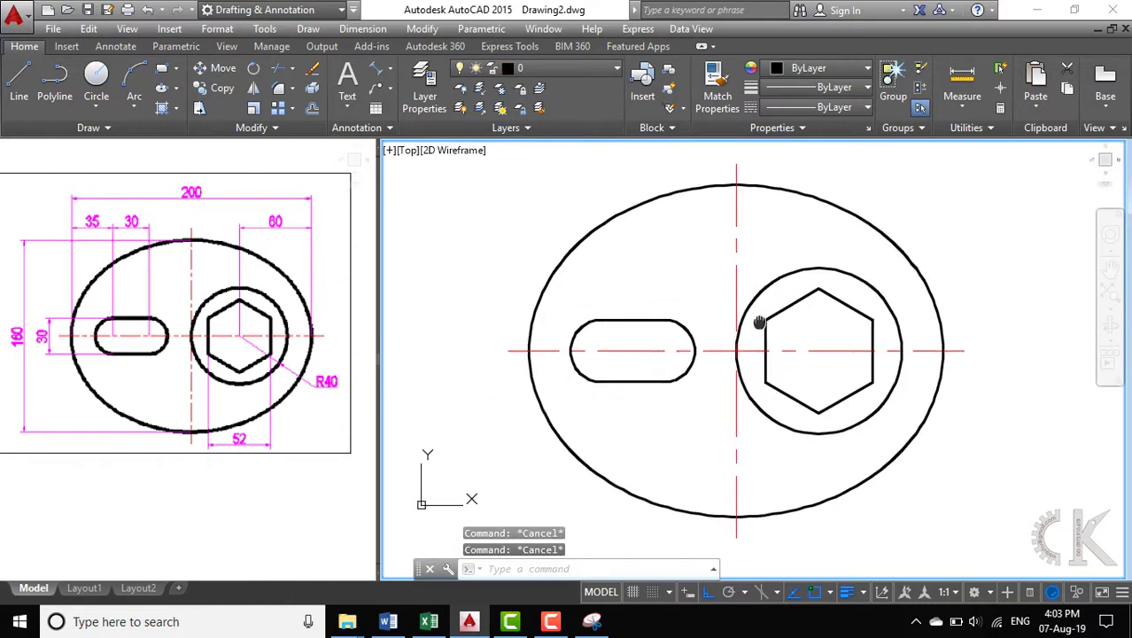
left_click(576, 68)
Make kich thuoc current and dimension the plate's overall width as 200 above it
left_click(567, 148)
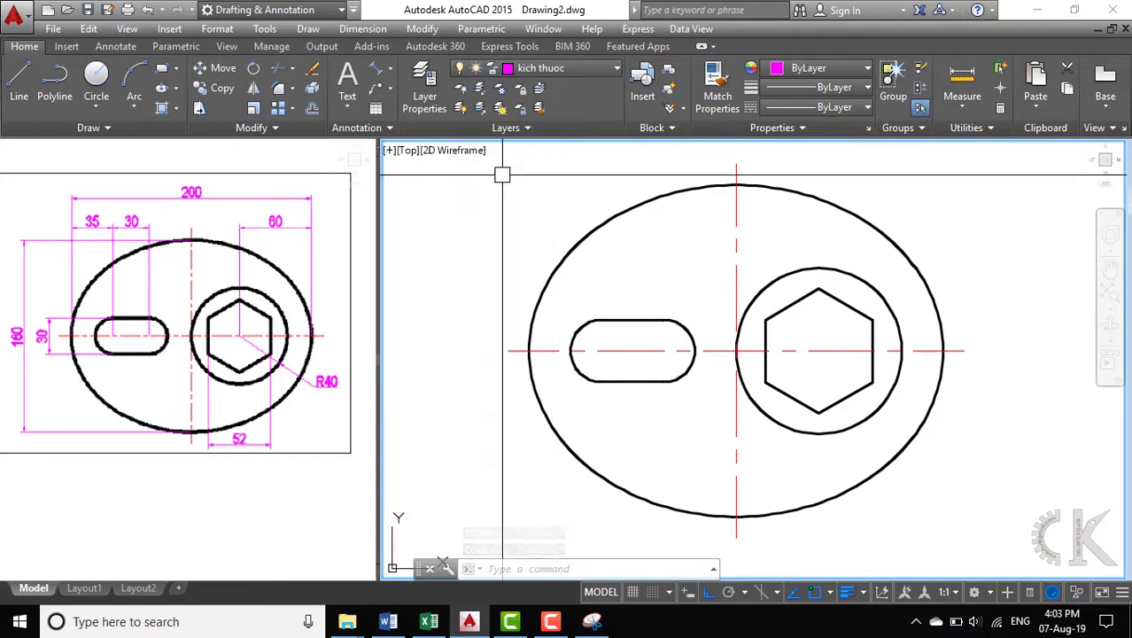
left_click(391, 71)
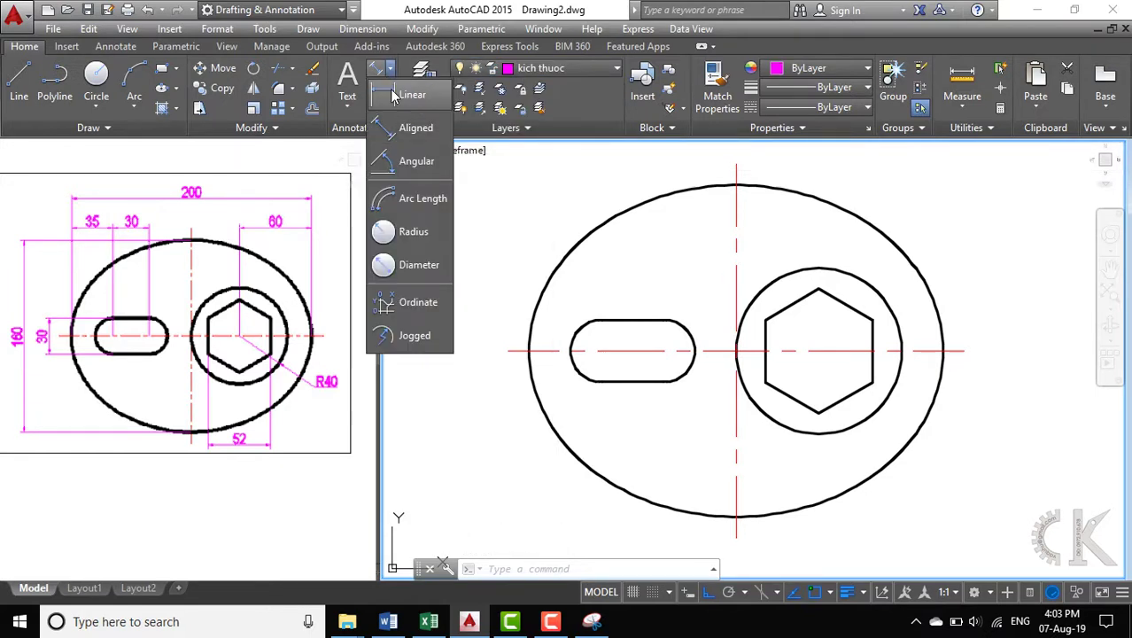
left_click(394, 95)
middle_click_drag(459, 245, 474, 280)
left_click(540, 392)
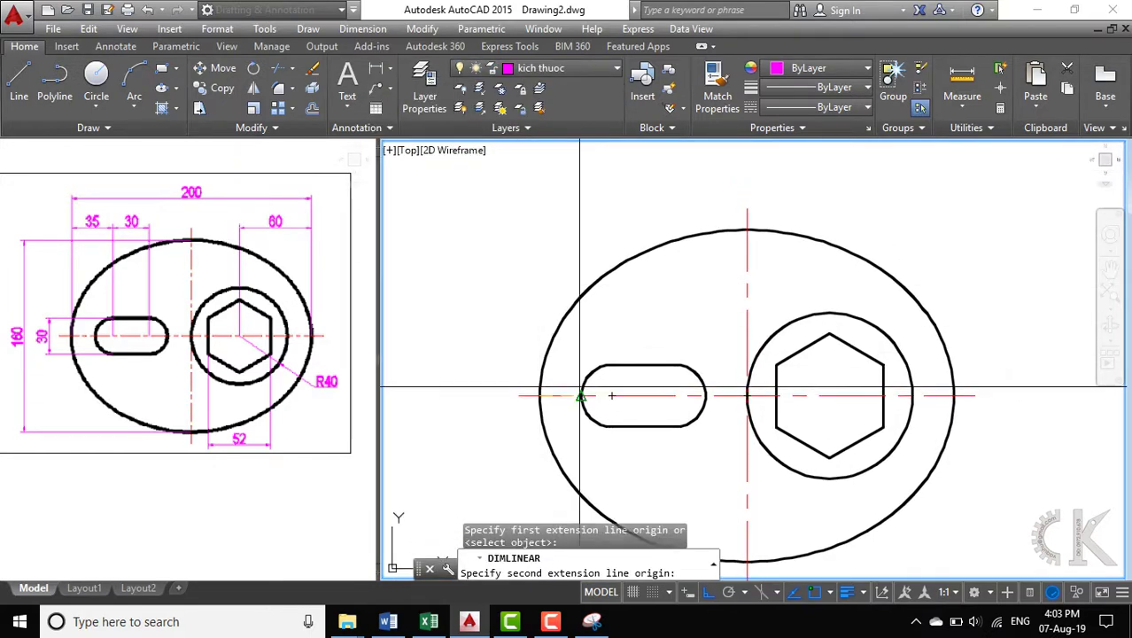
left_click(954, 394)
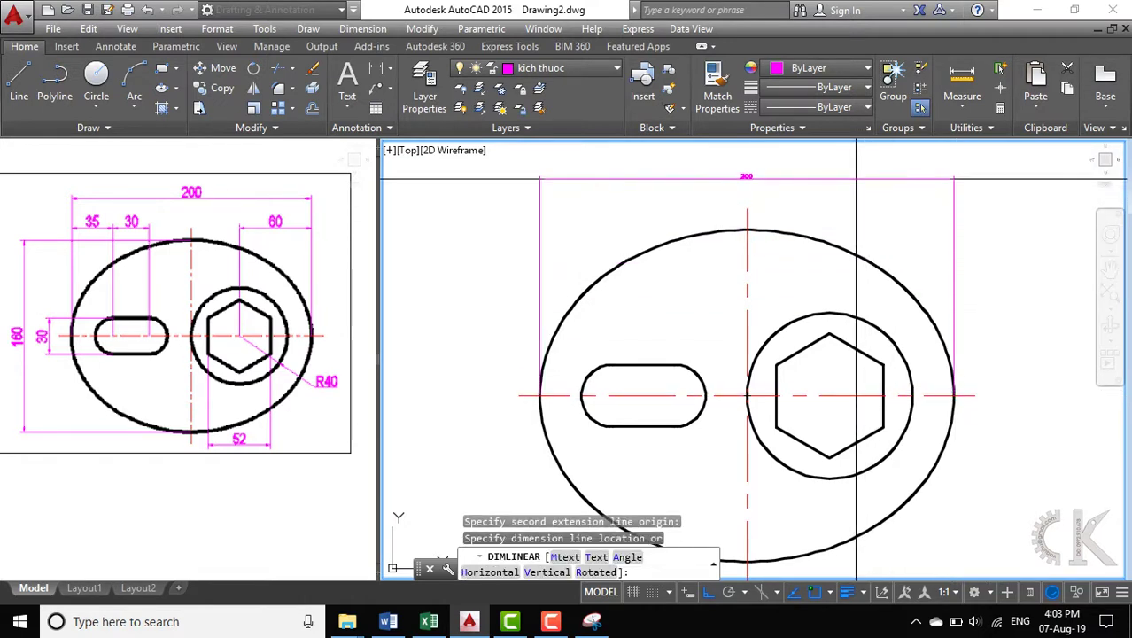
left_click(856, 180)
Add the 35 and 30 dimensions from the ellipse's left end to the slot arc centres
key("Return")
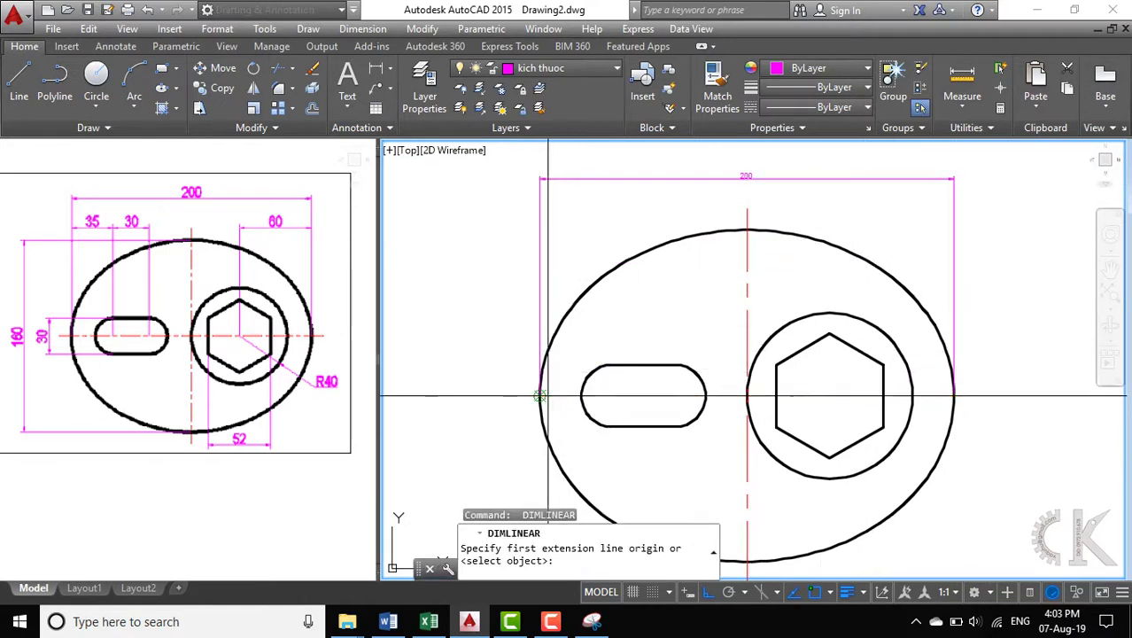
left_click(542, 395)
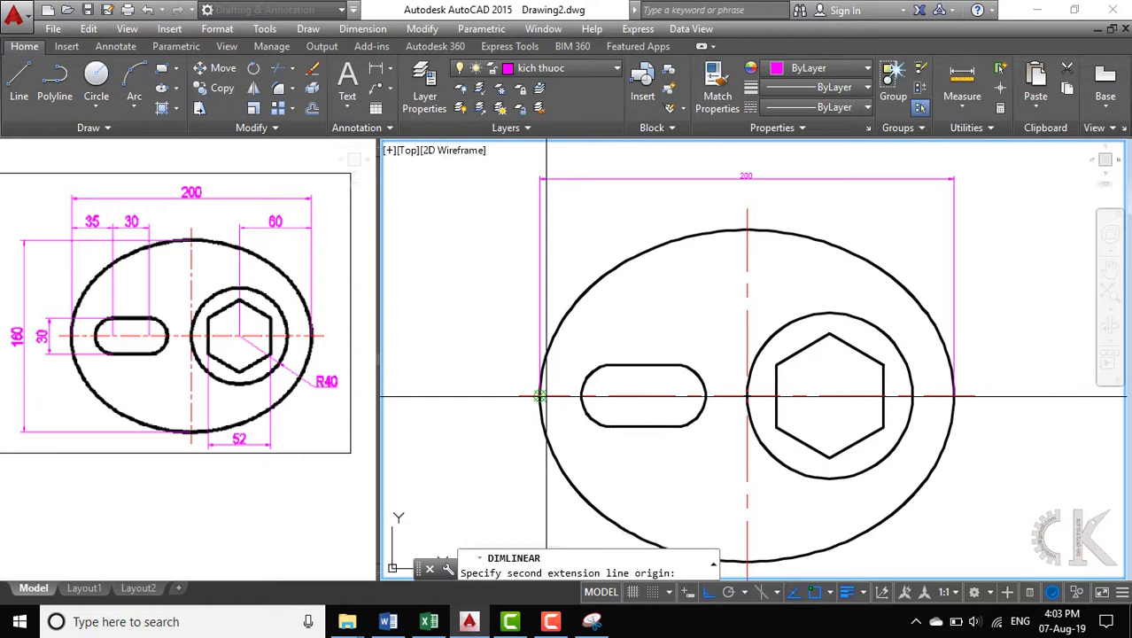
left_click(611, 395)
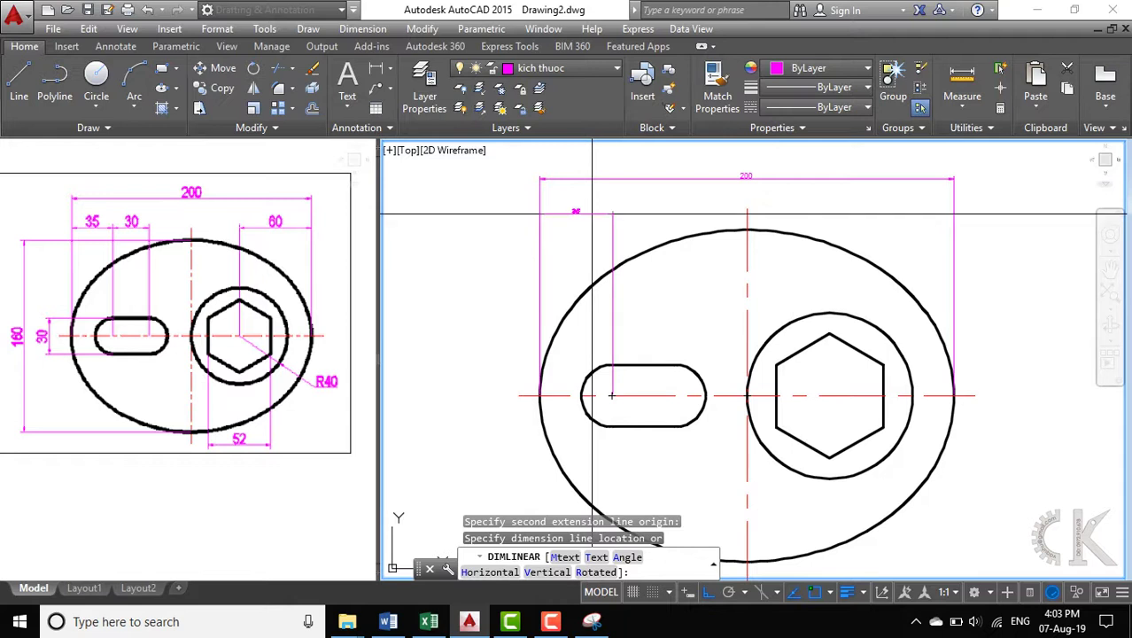
left_click(590, 209)
key("Return")
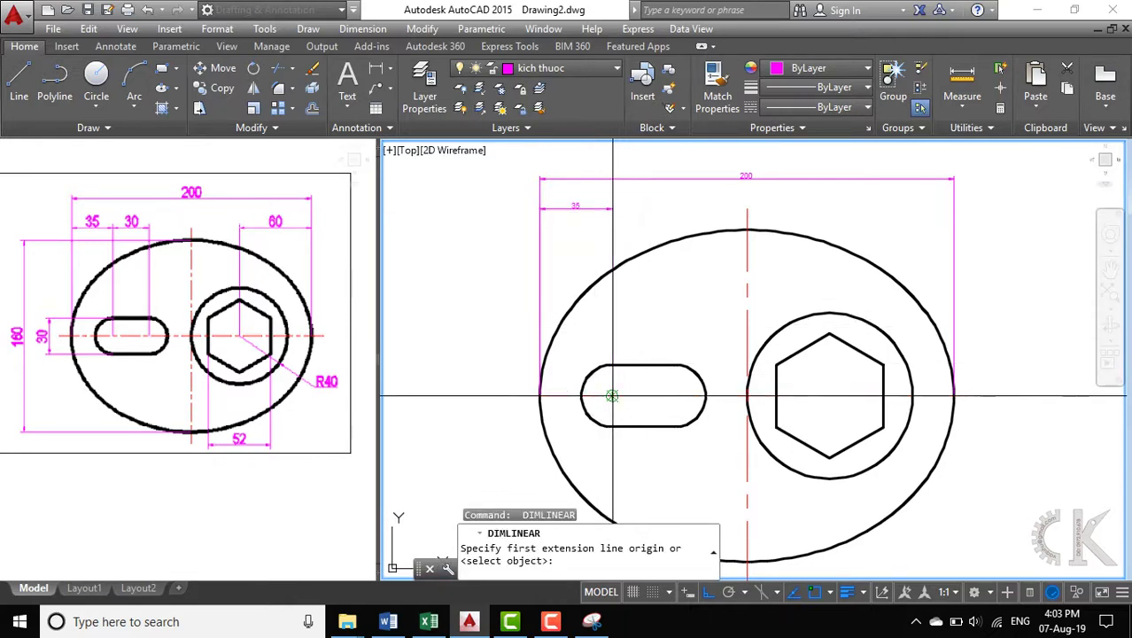
left_click(611, 395)
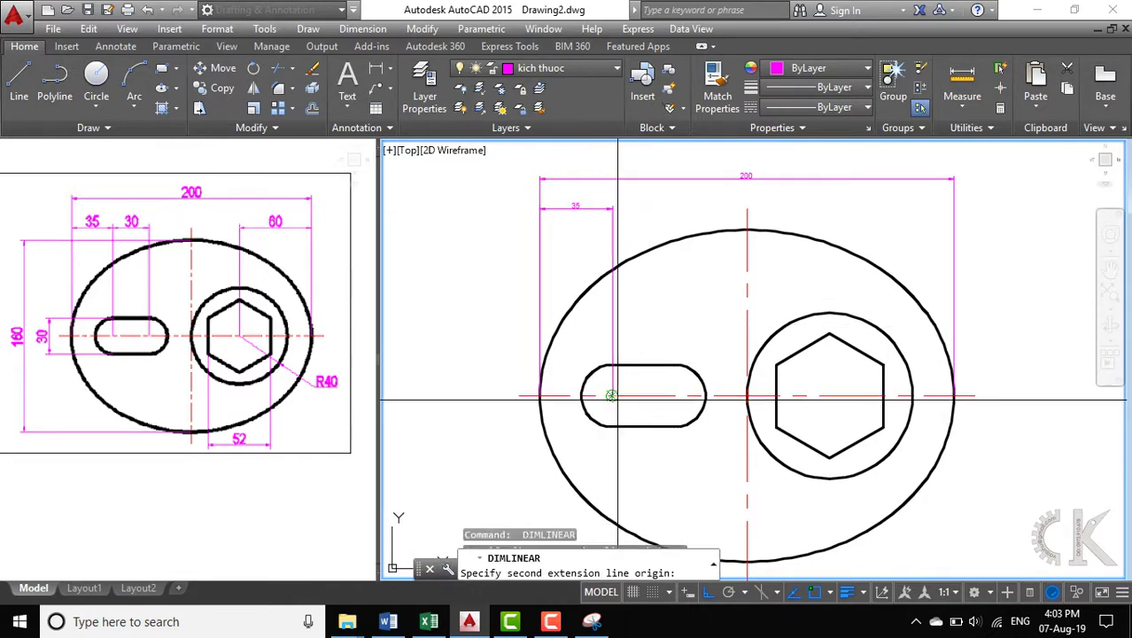
left_click(675, 397)
scroll(620, 205, "up", 5)
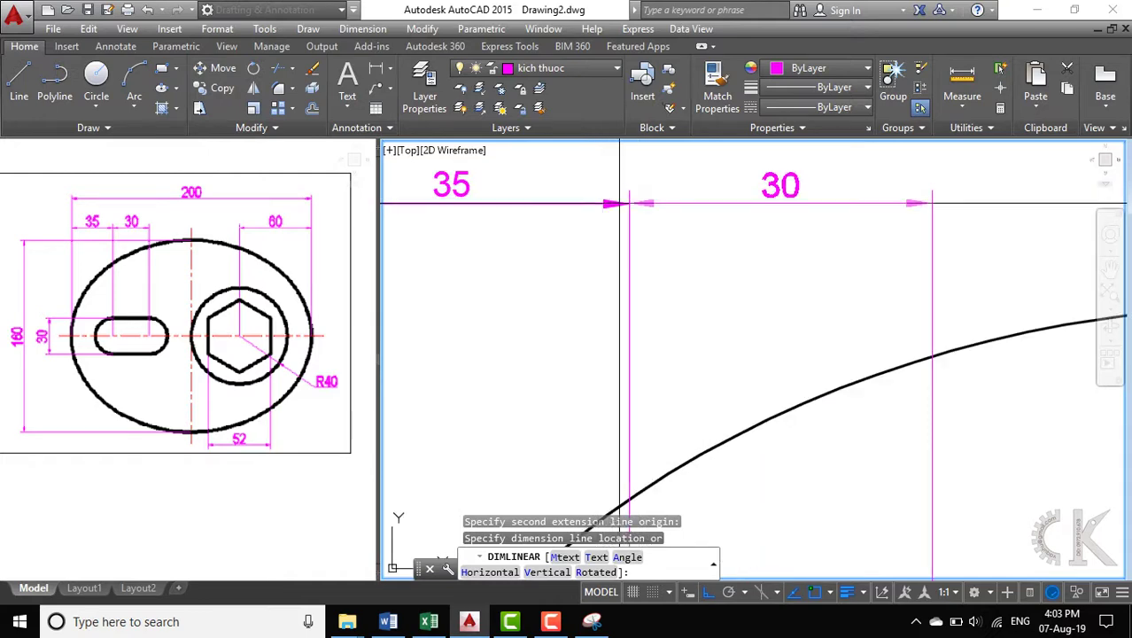
left_click(629, 203)
scroll(657, 270, "down", 3)
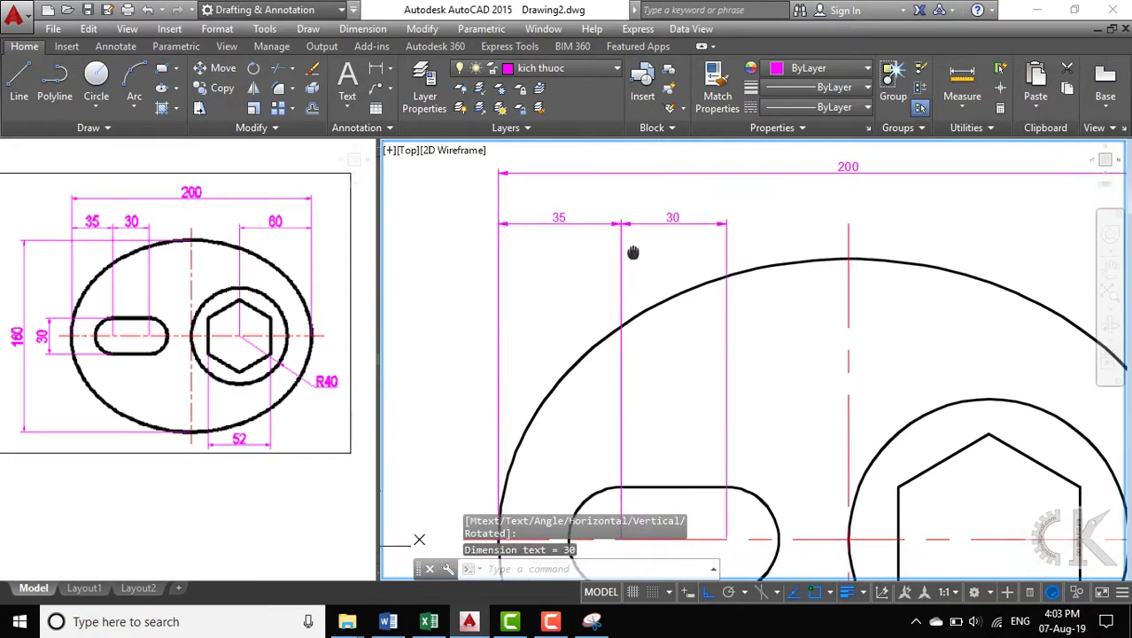
mouse_move(492, 245)
middle_mouse_down()
mouse_move(708, 344)
mouse_move(644, 315)
middle_mouse_up()
Add the 60 dimension from the ellipse's right end to the circle centre
key("Return")
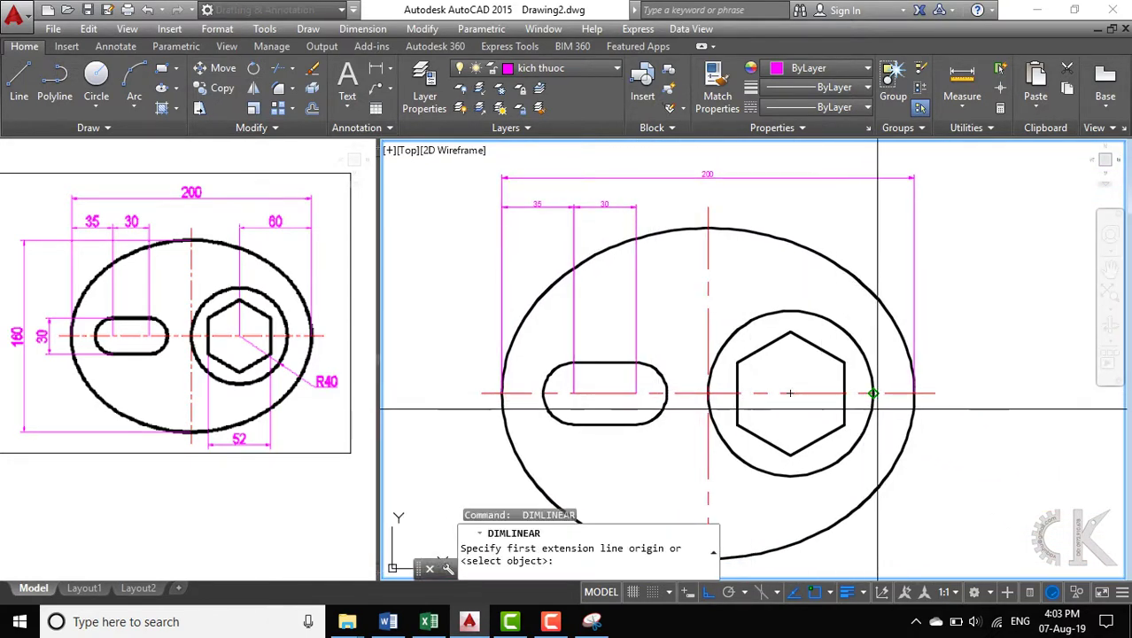
left_click(913, 393)
left_click(790, 393)
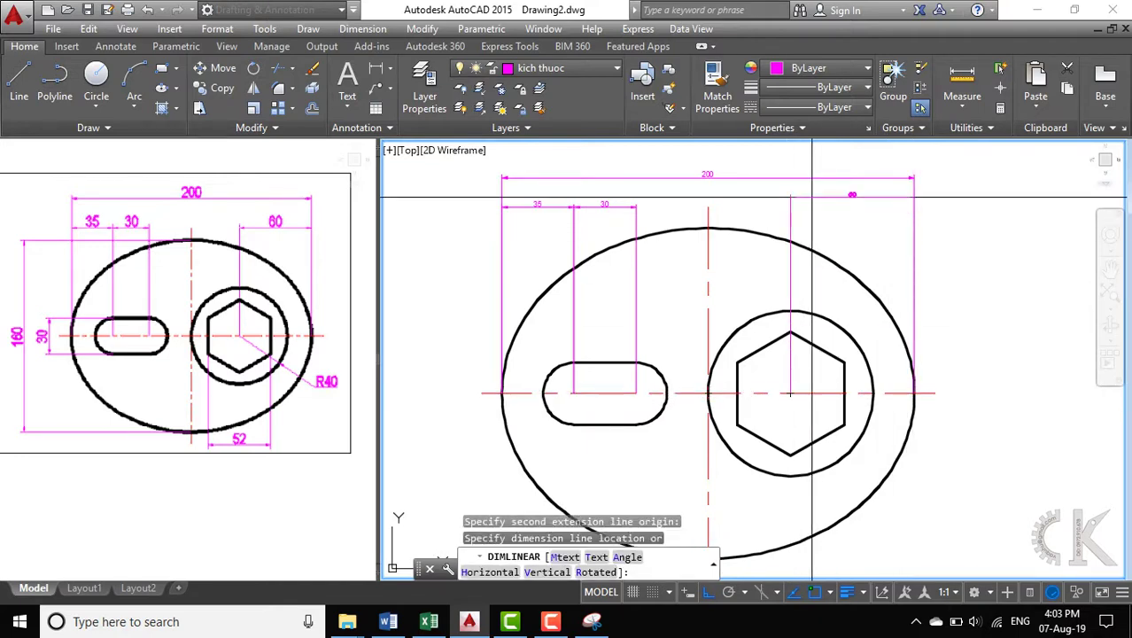
scroll(638, 206, "up", 5)
scroll(638, 221, "up", 3)
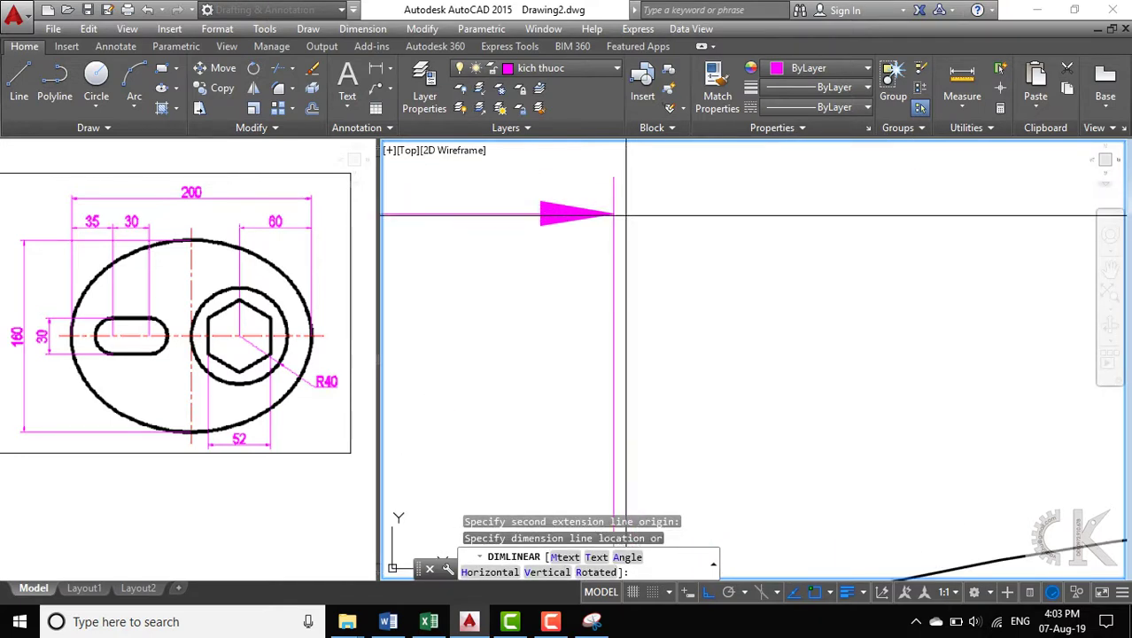
left_click(638, 241)
scroll(699, 284, "down", 5)
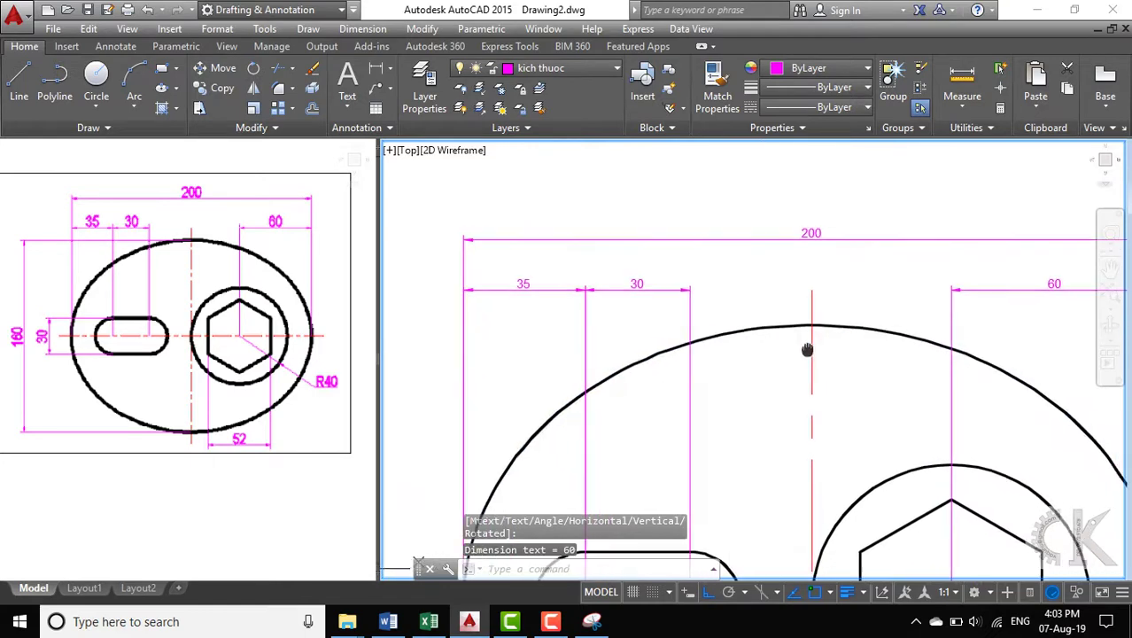
middle_click_drag(783, 336, 748, 245)
scroll(765, 261, "up", 1)
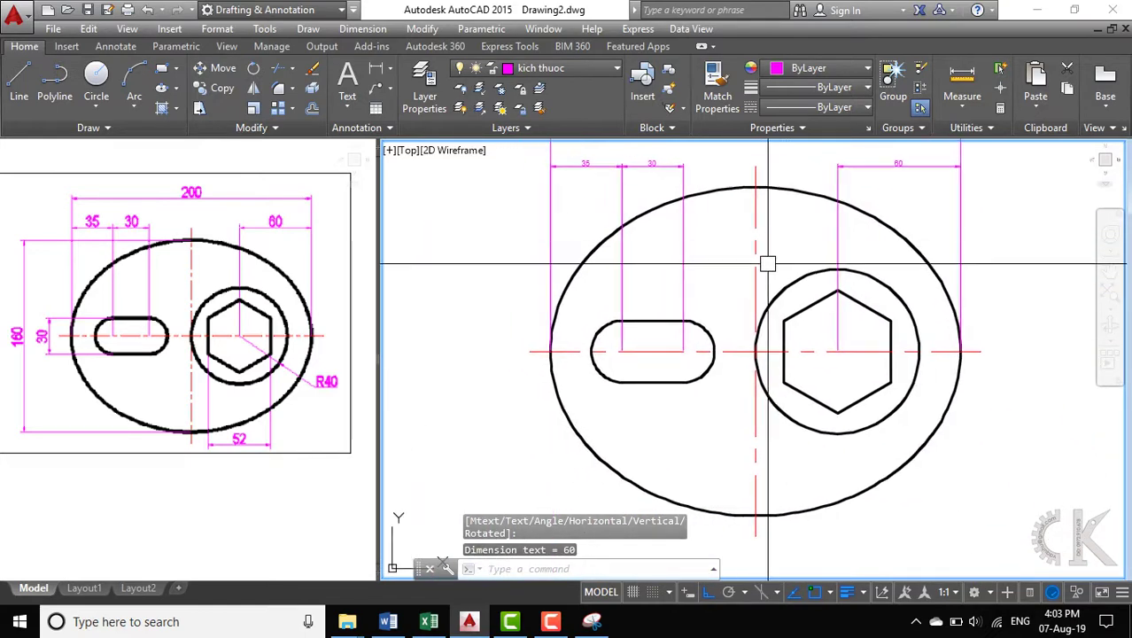
scroll(578, 353, "down", 1)
key("space")
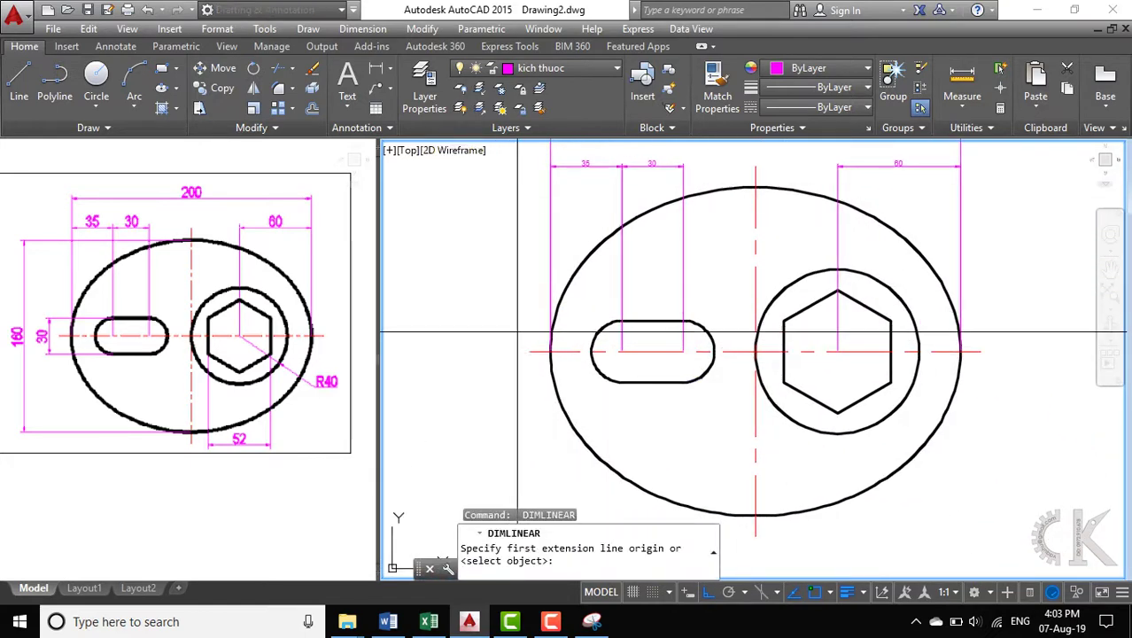
Add the vertical 30 slot dimension and 160 overall-height dimension left of the plate
left_click(622, 320)
left_click(622, 382)
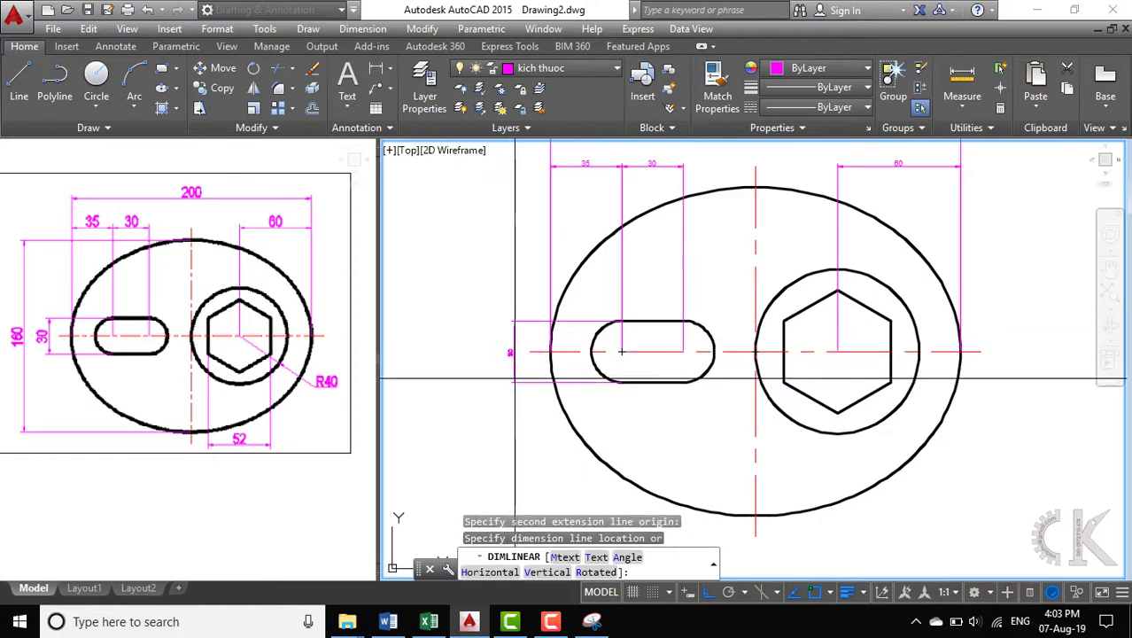
left_click(515, 379)
middle_click_drag(487, 434, 573, 388)
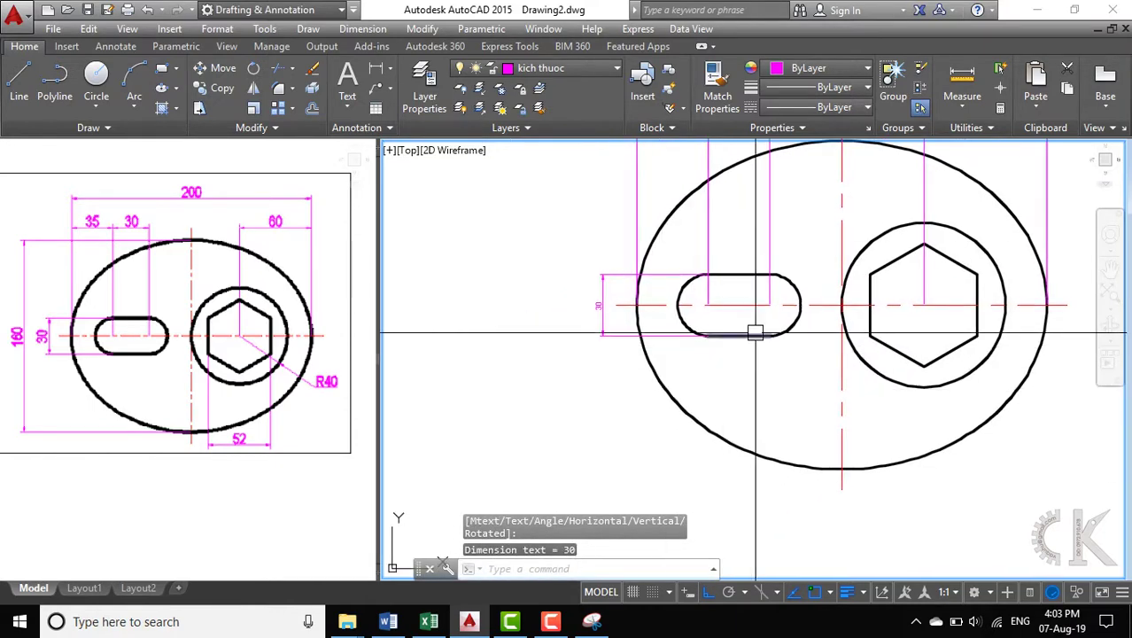
middle_click_drag(755, 332, 744, 363)
key("Return")
left_click(829, 173)
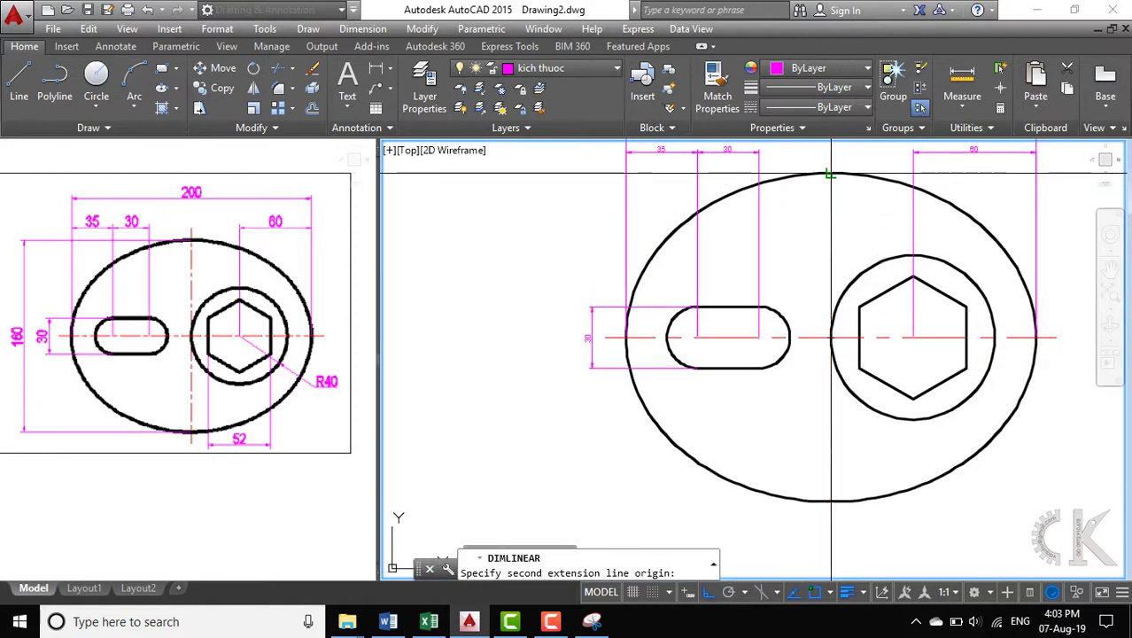
left_click(830, 502)
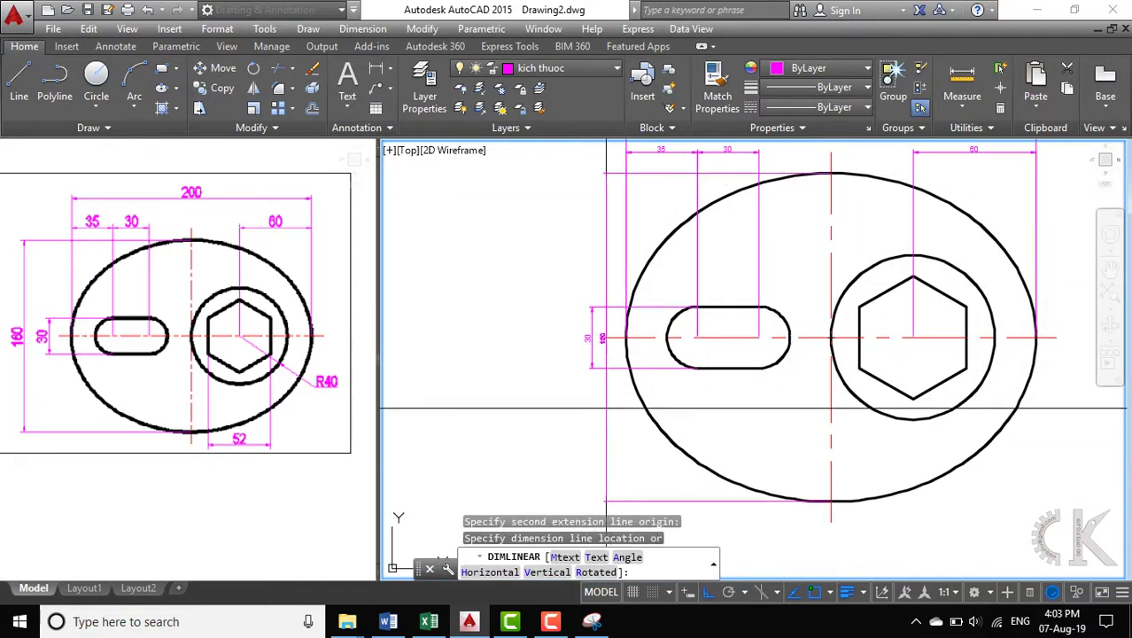
left_click(567, 420)
Dimension the hexagon across its flats as 52 below the circle
middle_click_drag(704, 419, 561, 371)
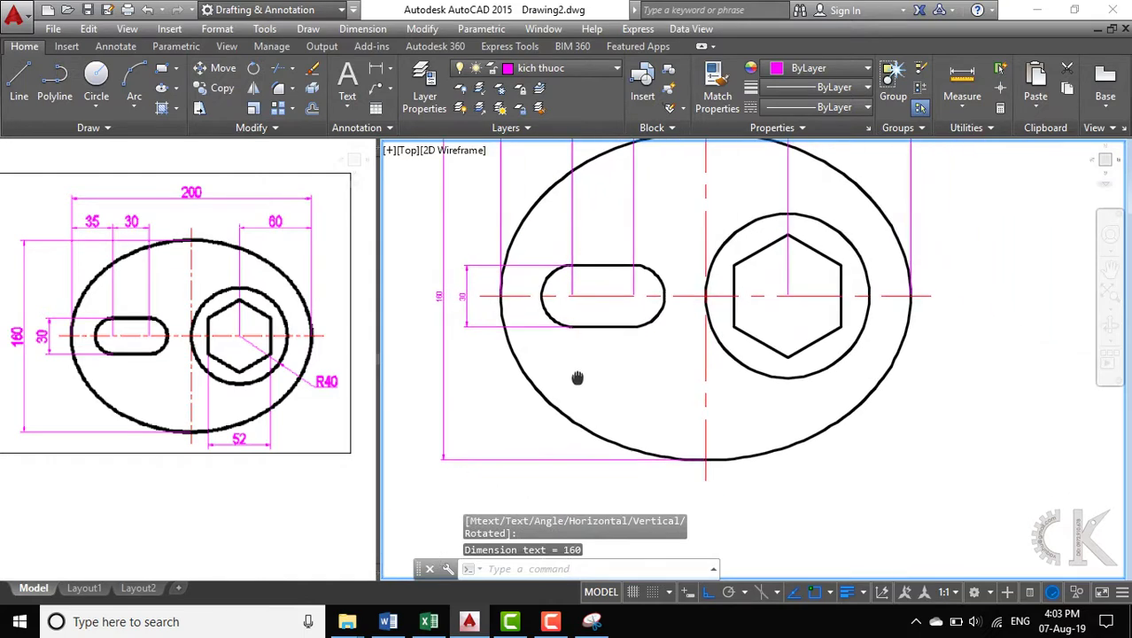
key("Return")
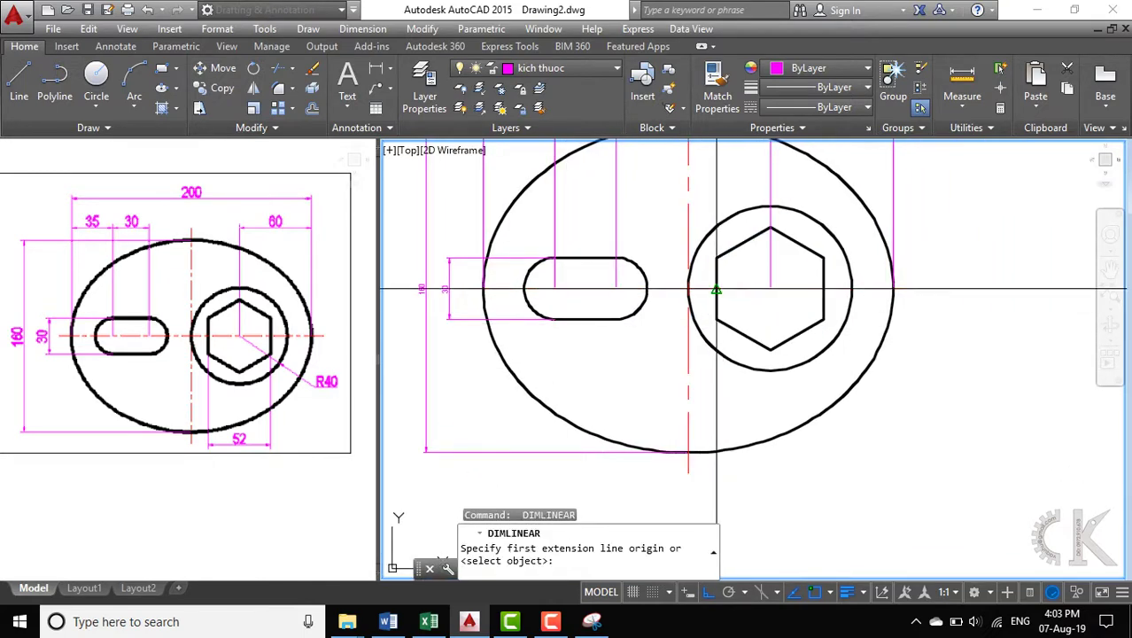
left_click(715, 289)
left_click(823, 289)
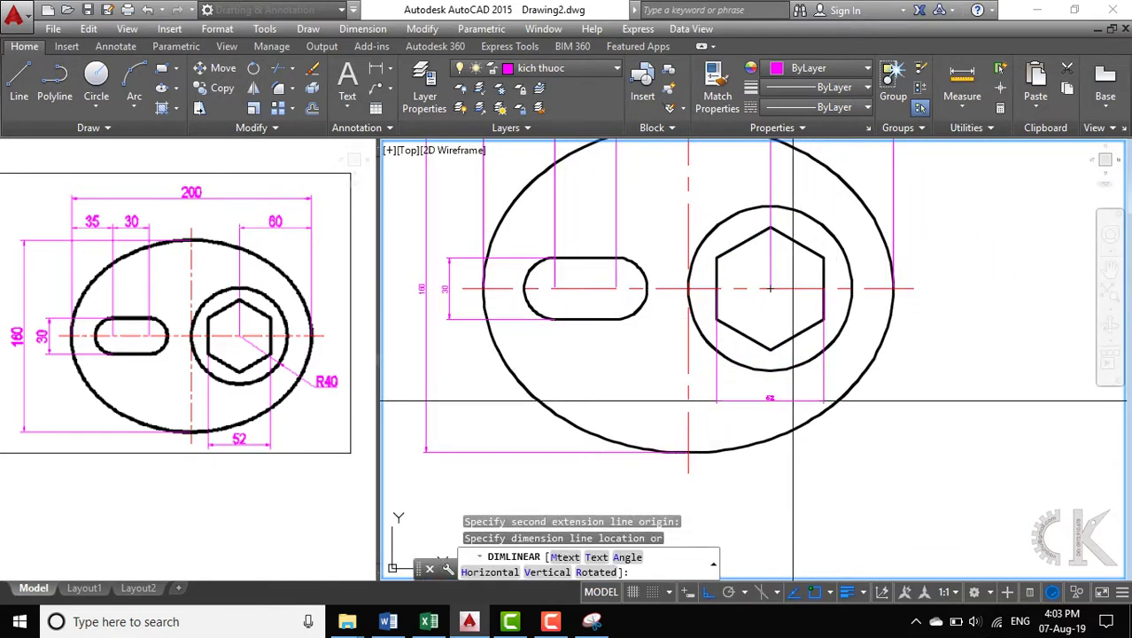
left_click(791, 399)
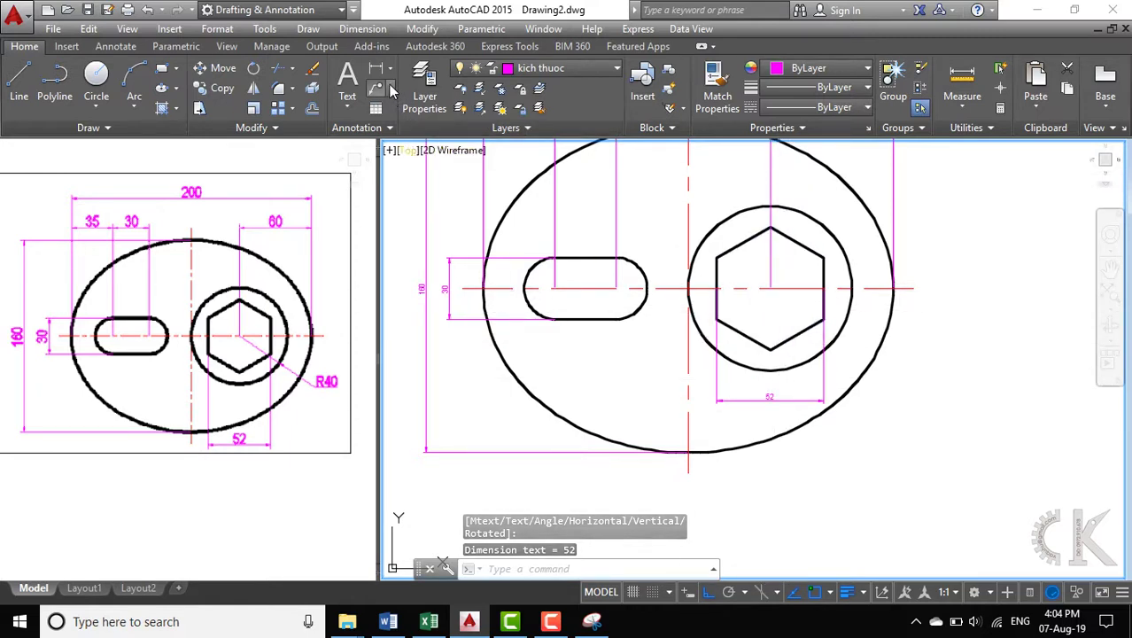
Add the R40 radius dimension to the circle around the hexagon
left_click(390, 69)
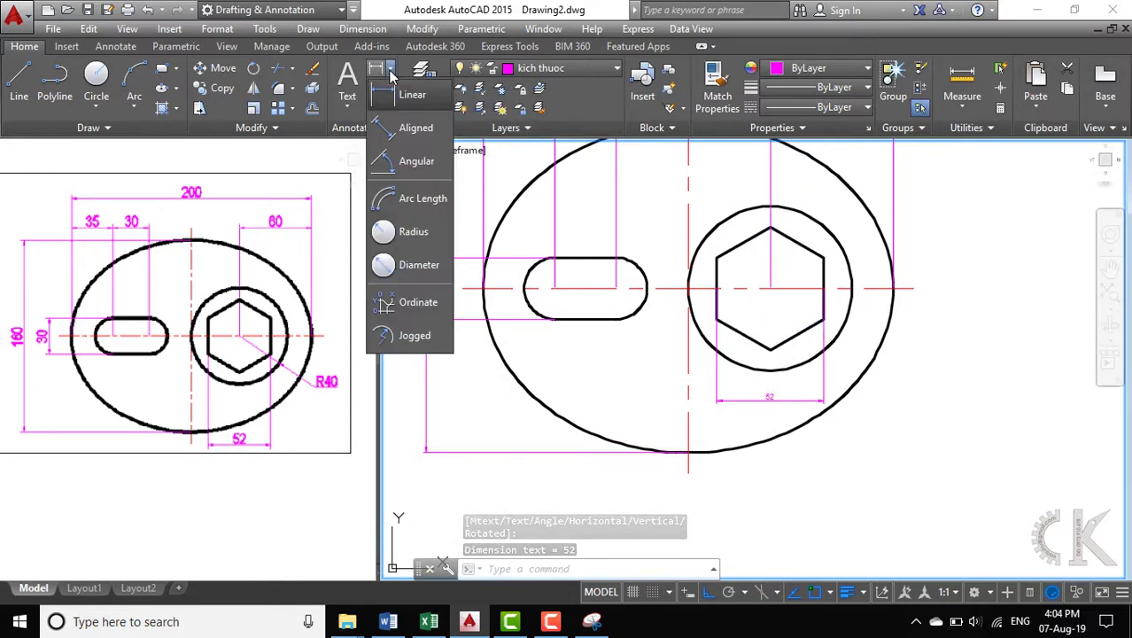
left_click(412, 232)
left_click(836, 338)
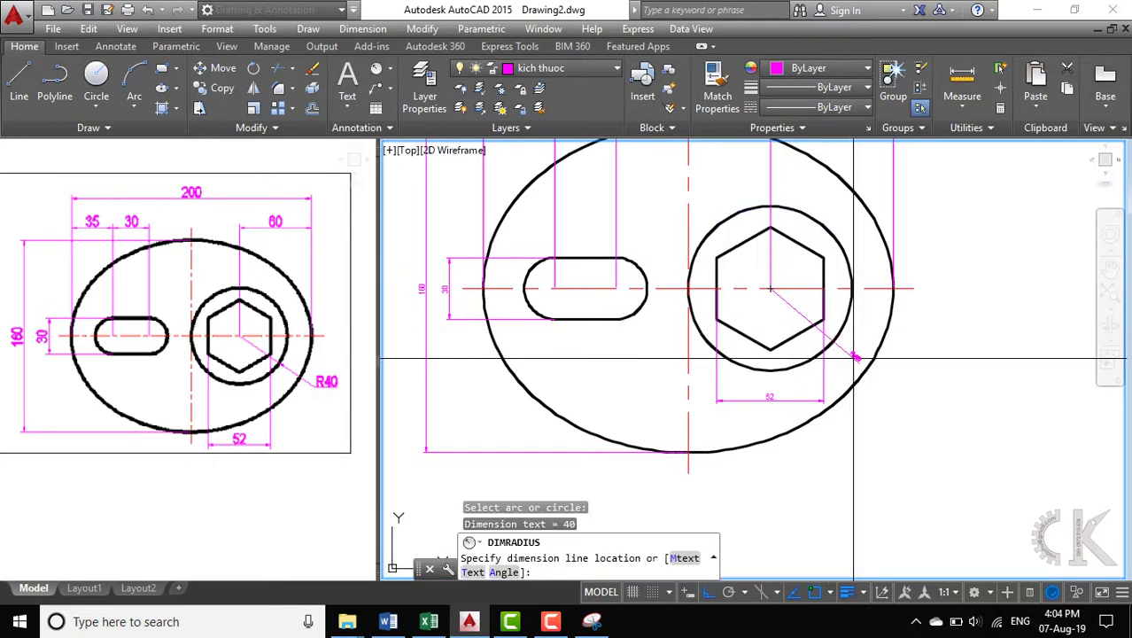
scroll(879, 396, "down", 3)
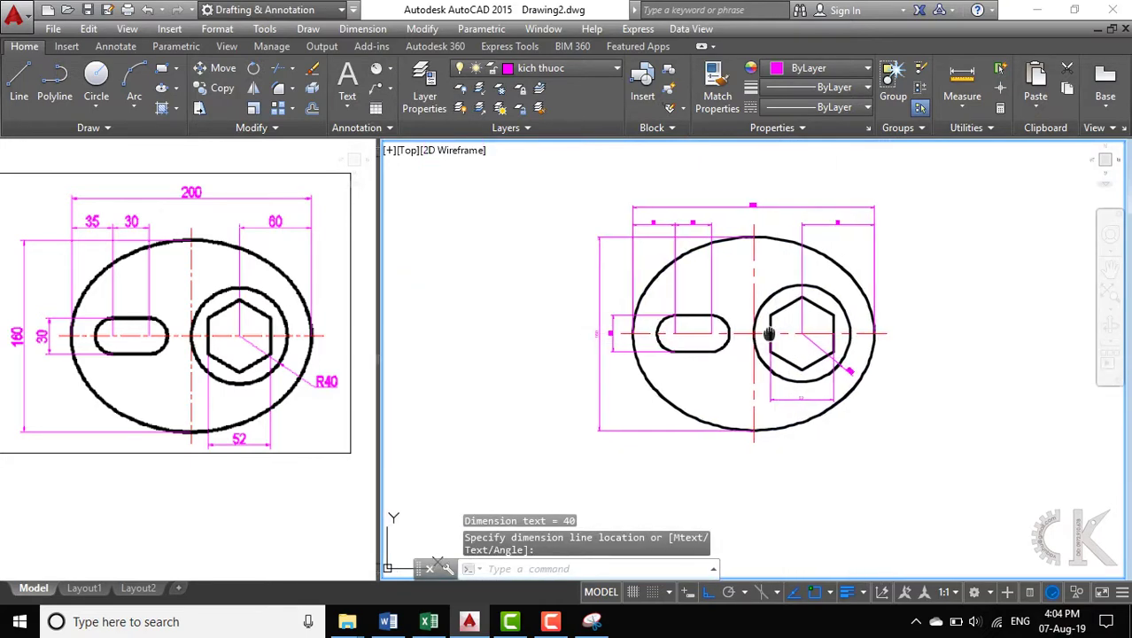
scroll(730, 328, "up", 3)
middle_click_drag(730, 328, 728, 345)
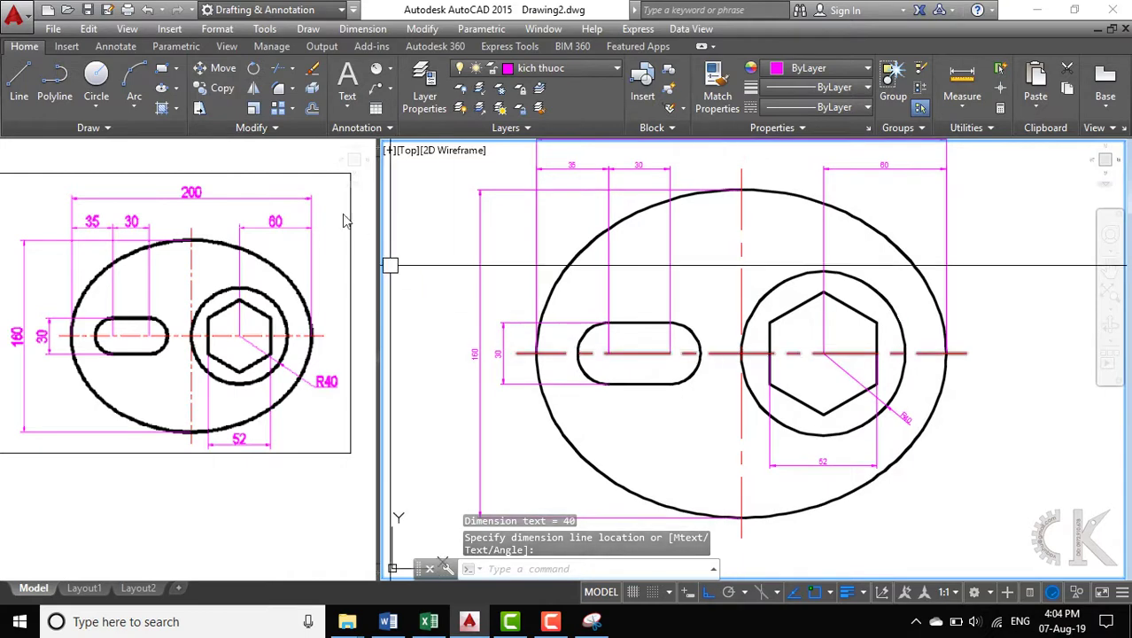
Switch the display to a single viewport filling the workspace
left_click(228, 47)
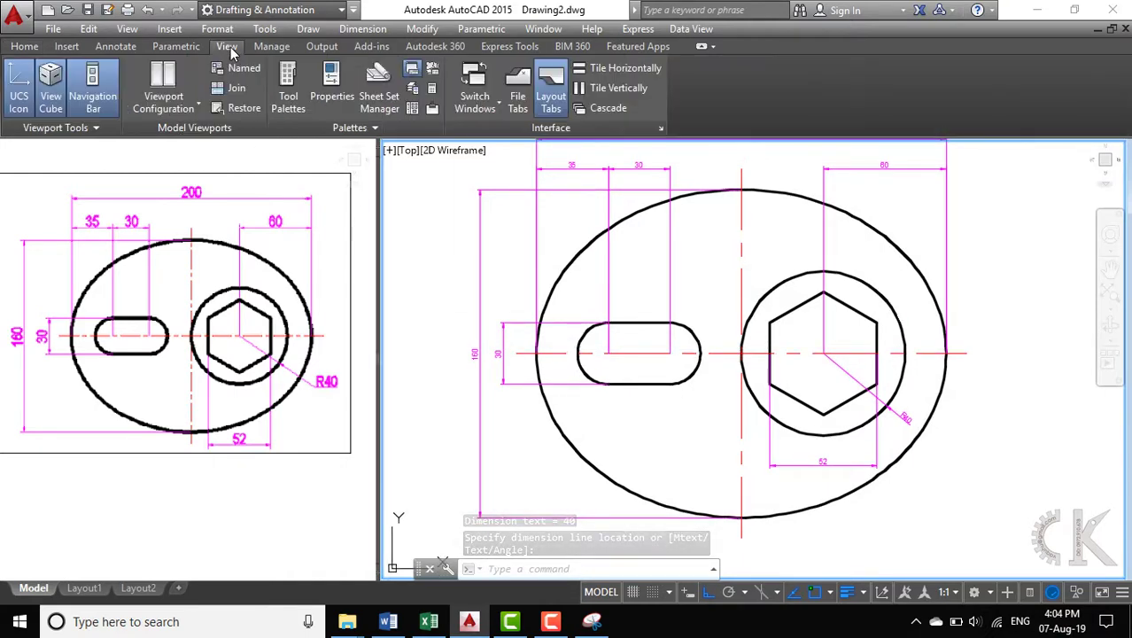
left_click(160, 110)
left_click(165, 137)
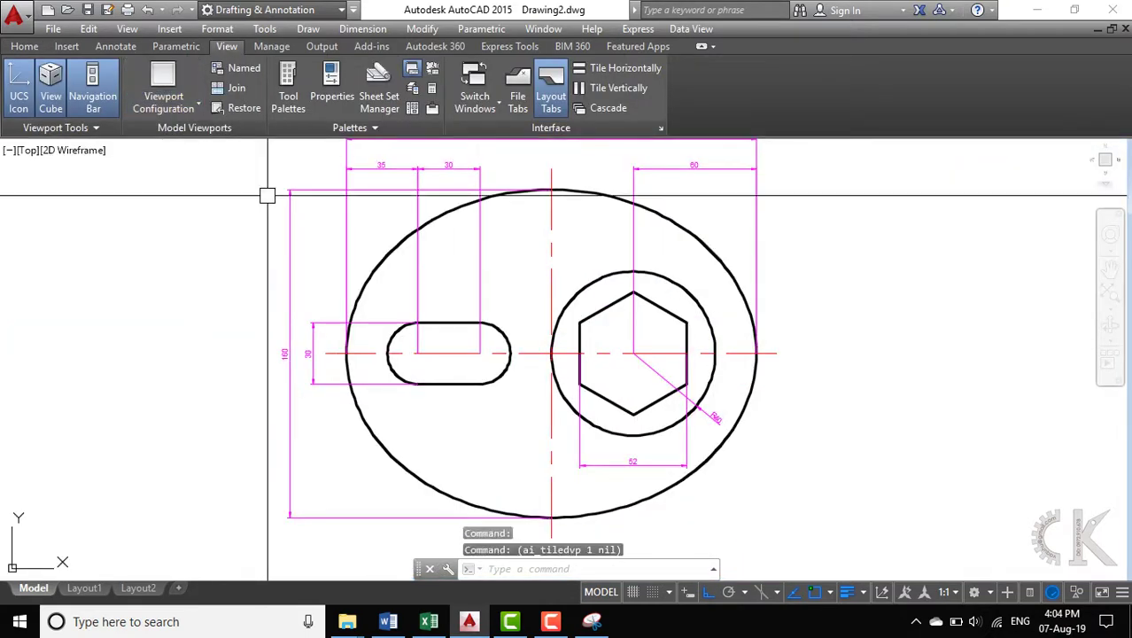
scroll(518, 338, "down", 2)
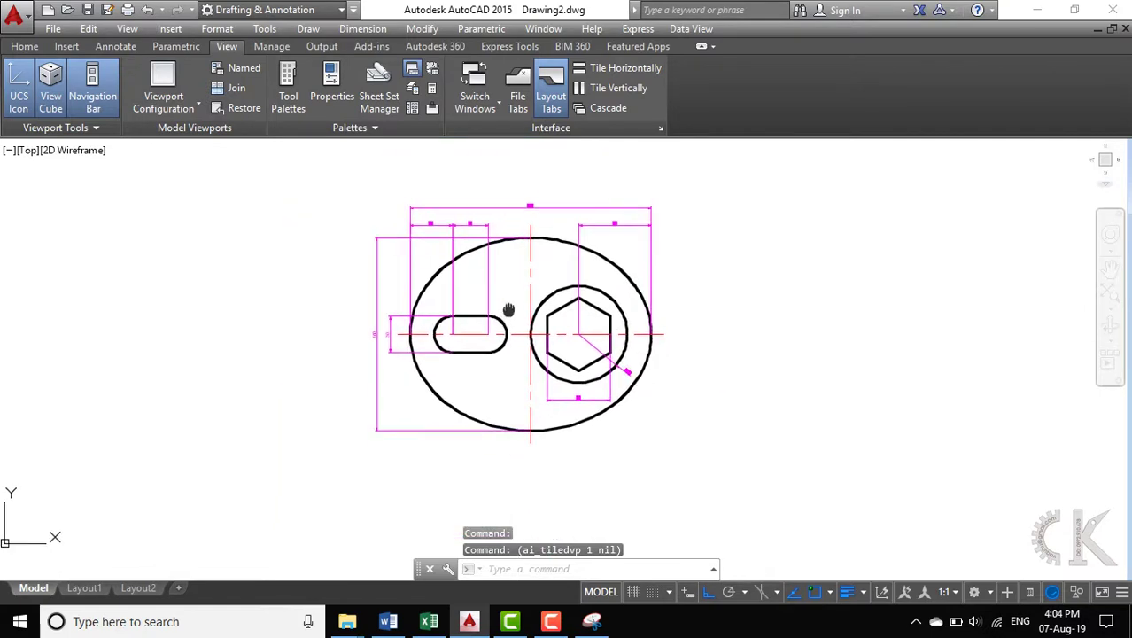
scroll(517, 327, "up", 3)
scroll(515, 359, "down", 1)
middle_click_drag(516, 360, 518, 361)
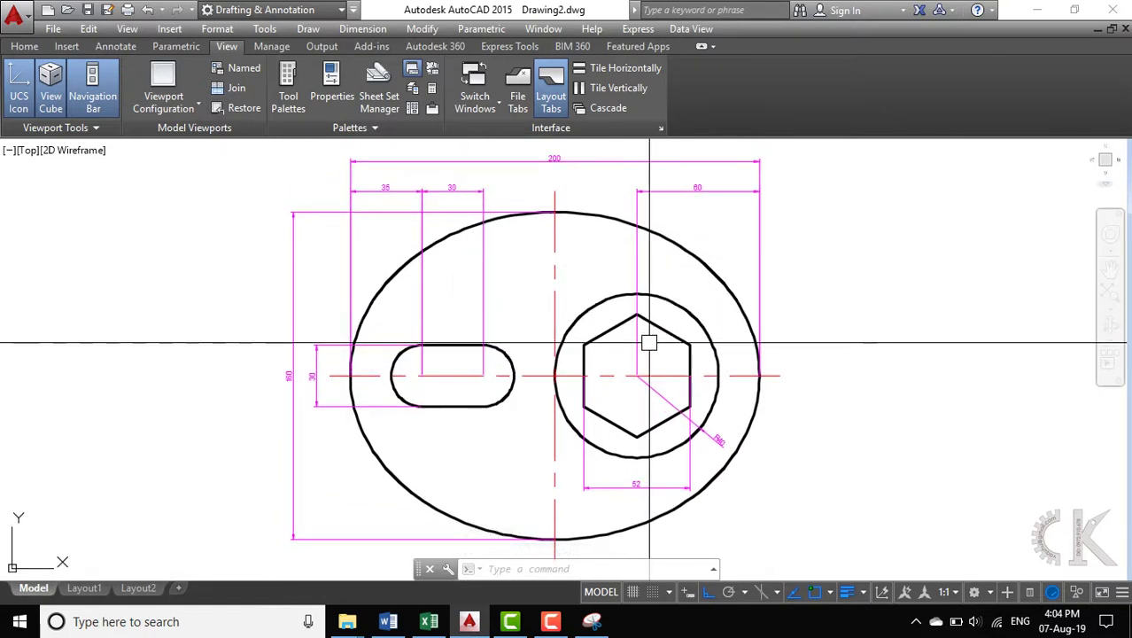
Modify ISO-25 to arrow size 3, text offset 1 and ISO-standard text alignment
type("d")
key("Return")
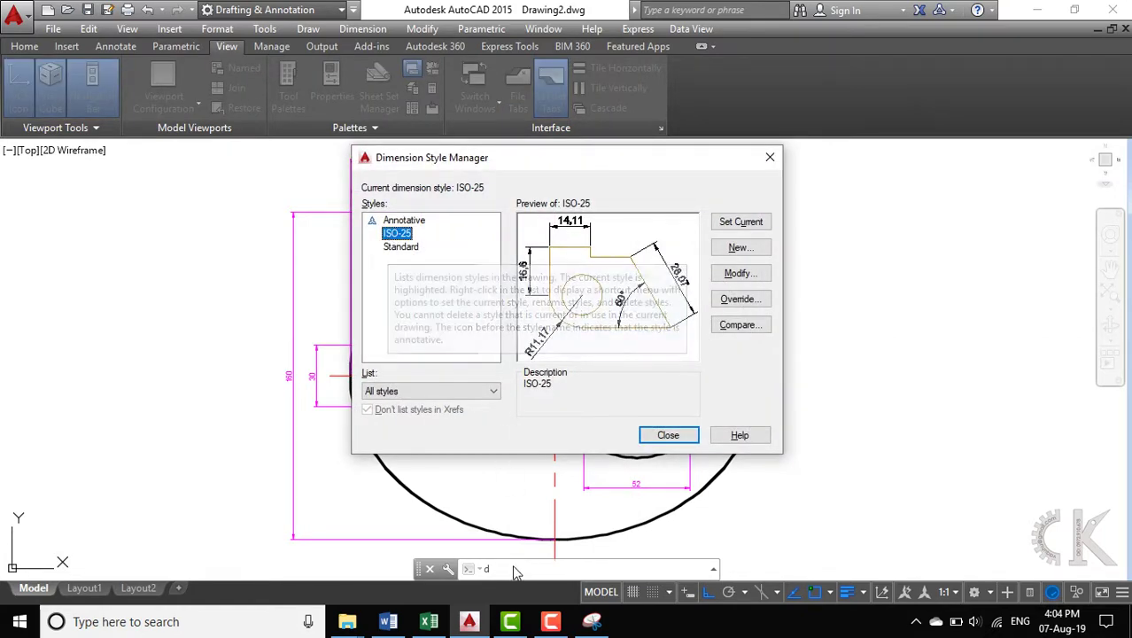
left_click(738, 276)
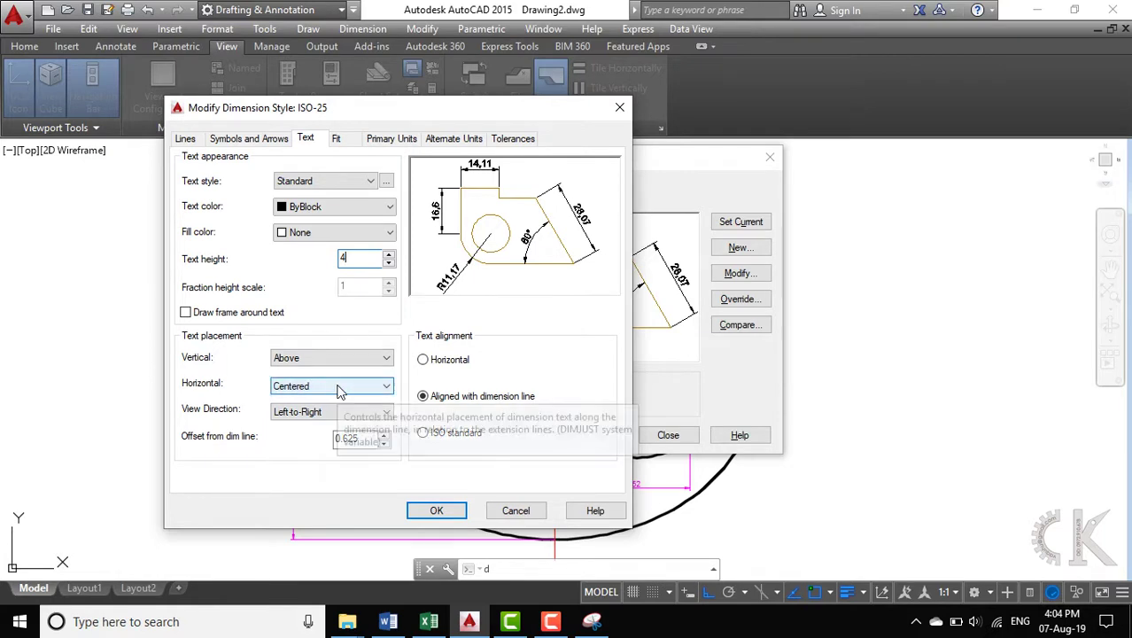
left_click(234, 139)
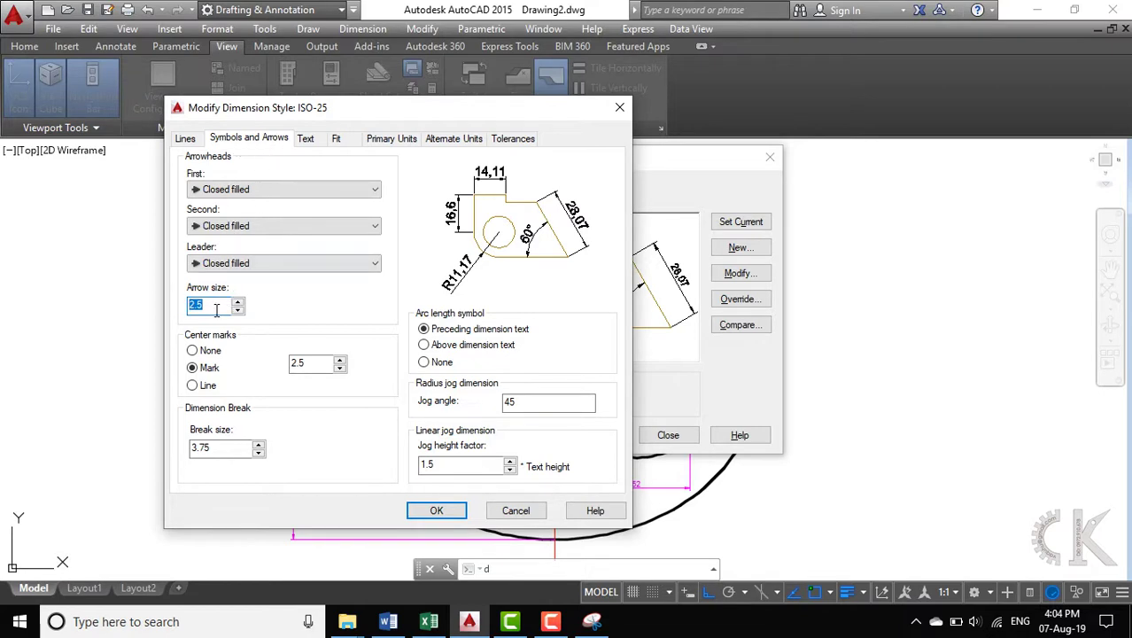
type("3.")
left_click(186, 140)
type("2.5")
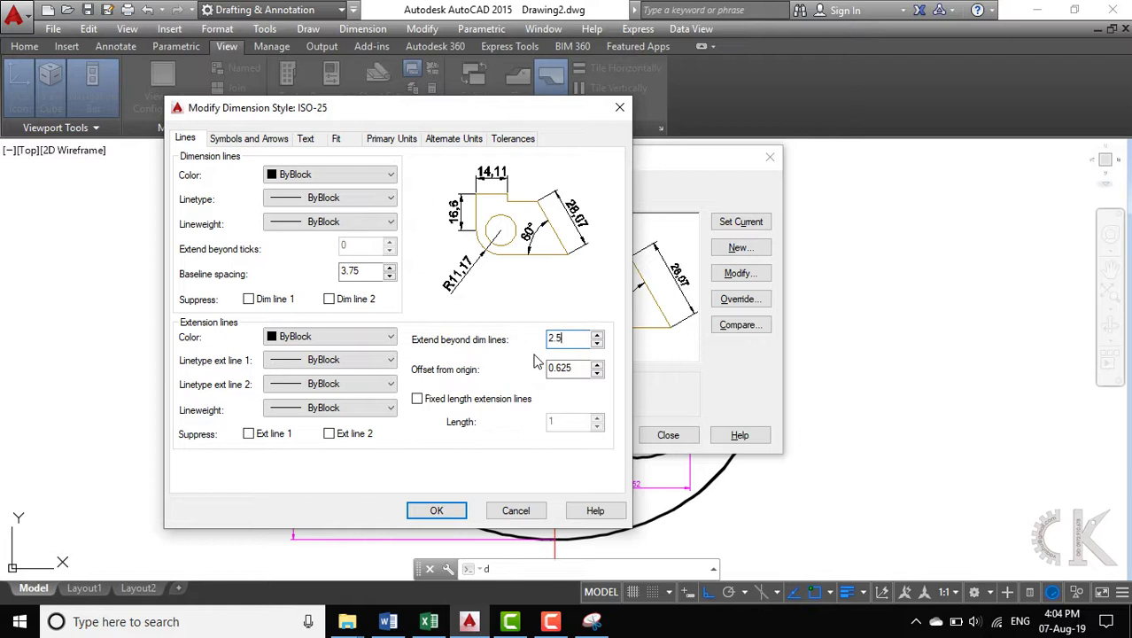
left_click_drag(558, 367, 572, 368)
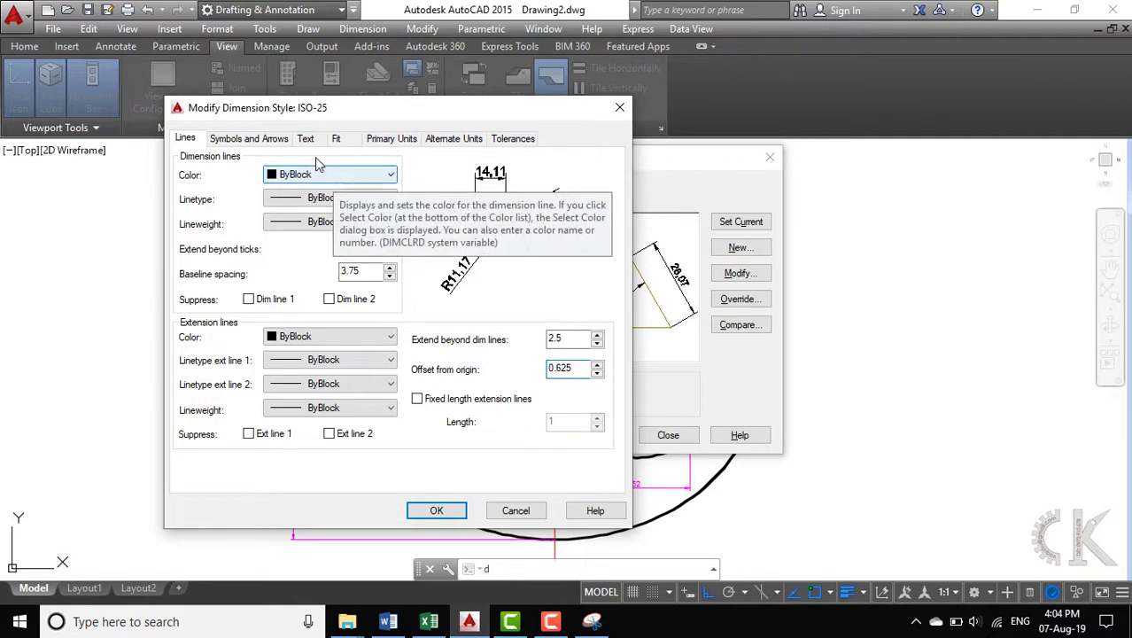
left_click(308, 141)
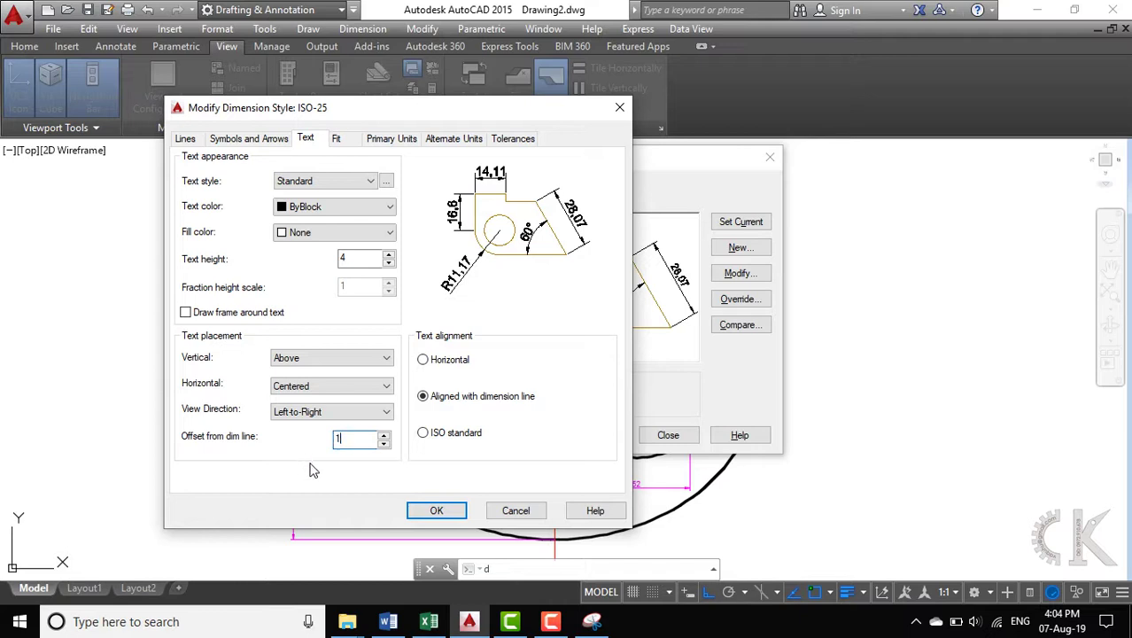
left_click(440, 436)
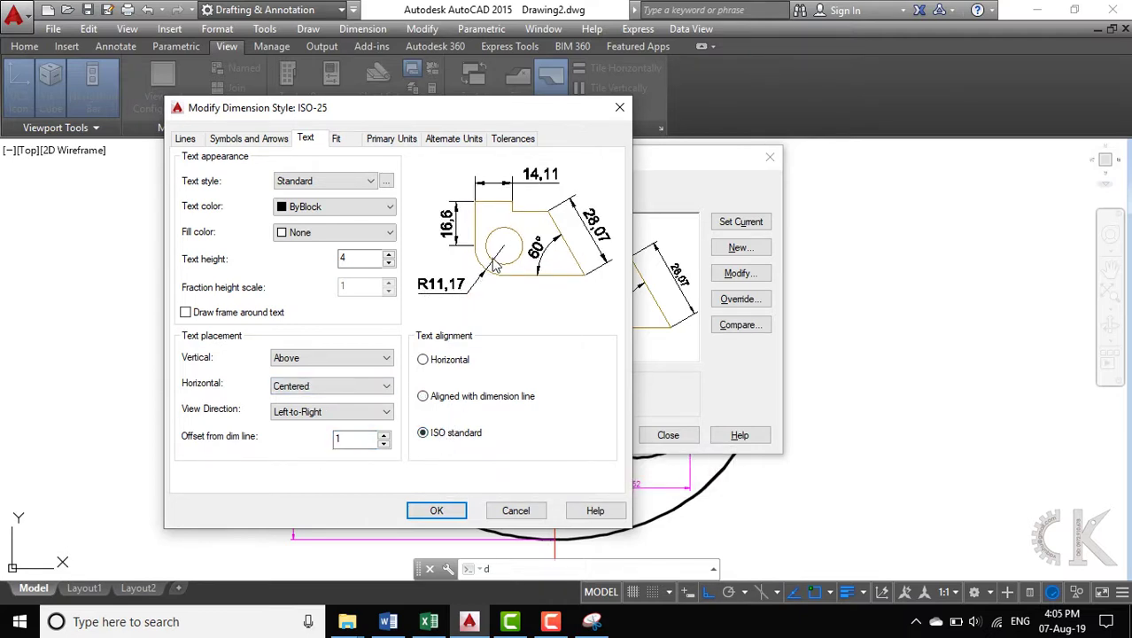
left_click(433, 513)
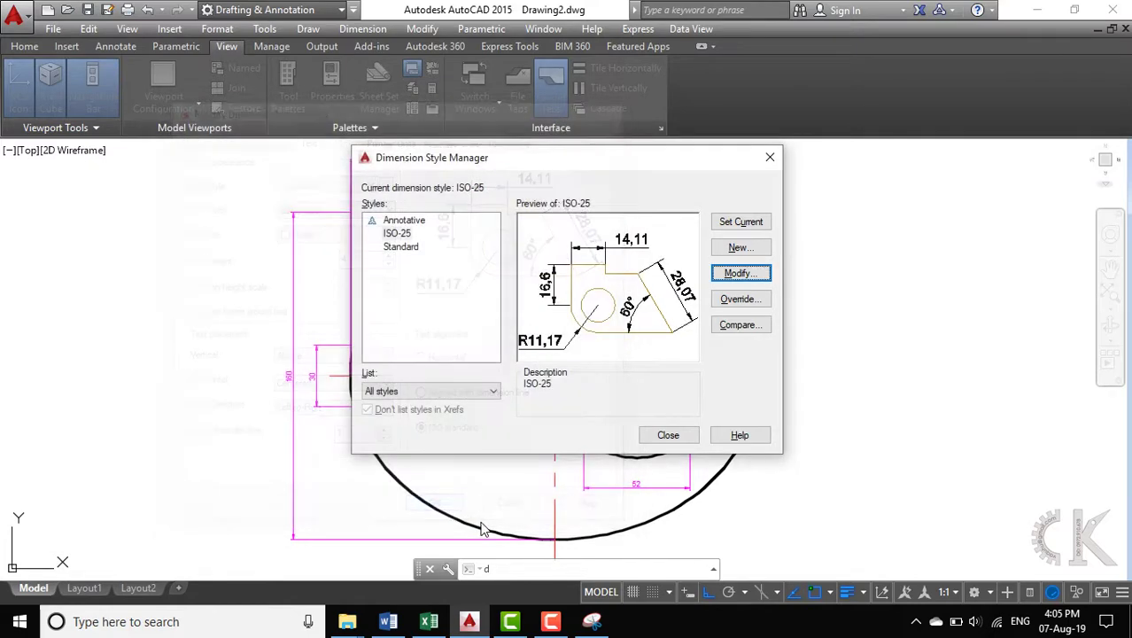
left_click(666, 436)
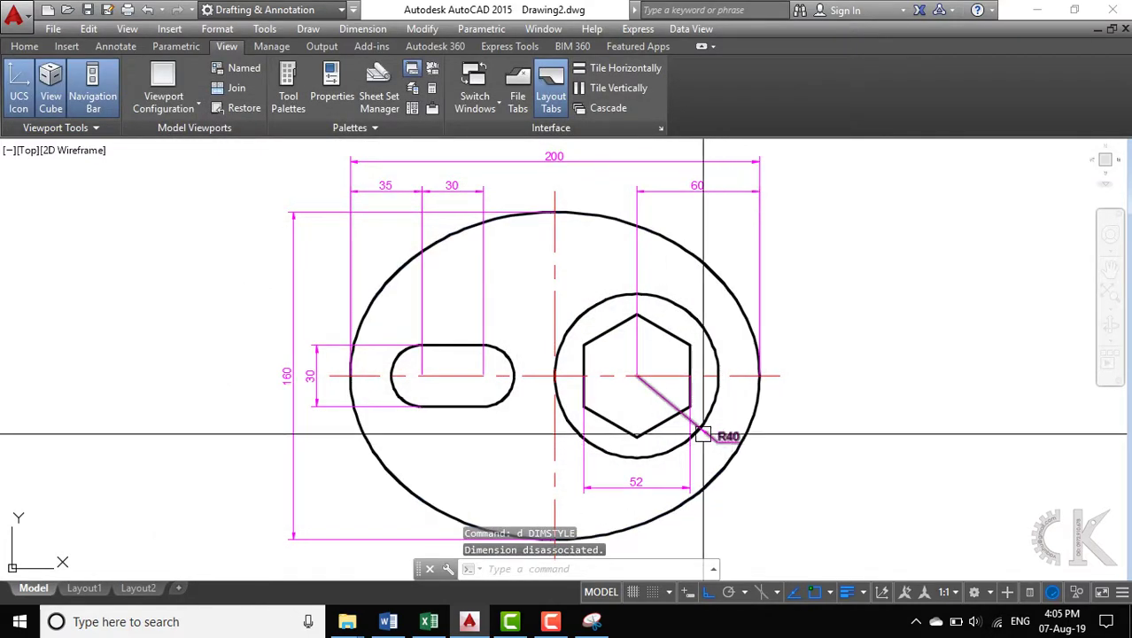
Move the reference image further right by dragging its corner grip in move mode
middle_click_drag(602, 379, 607, 402)
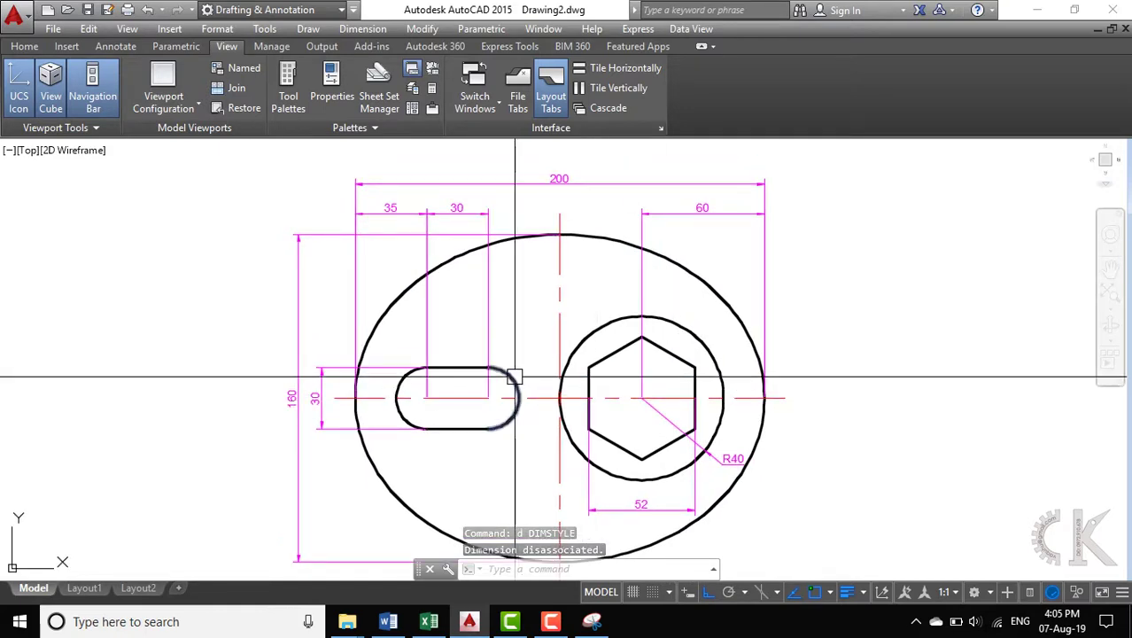
scroll(435, 386, "down", 5)
scroll(396, 397, "down", 2)
scroll(396, 397, "down", 2)
mouse_move(397, 396)
middle_mouse_down()
mouse_move(596, 374)
mouse_move(862, 319)
mouse_move(735, 346)
middle_mouse_up()
scroll(535, 372, "up", 5)
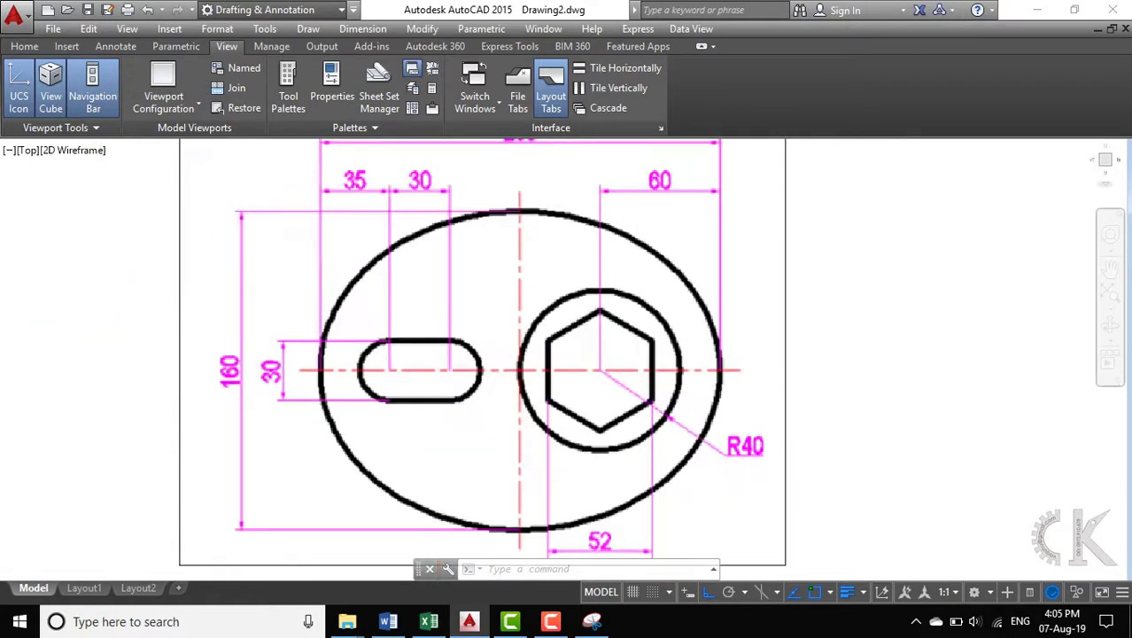
scroll(655, 374, "down", 2)
scroll(447, 356, "down", 3)
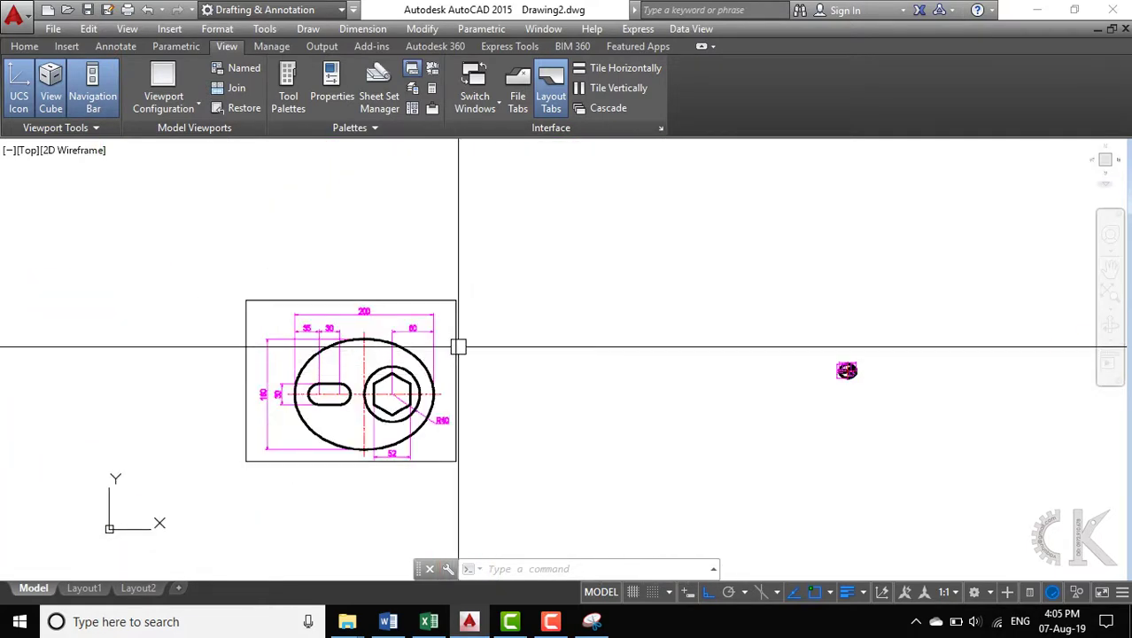
left_click(457, 343)
left_click(455, 300)
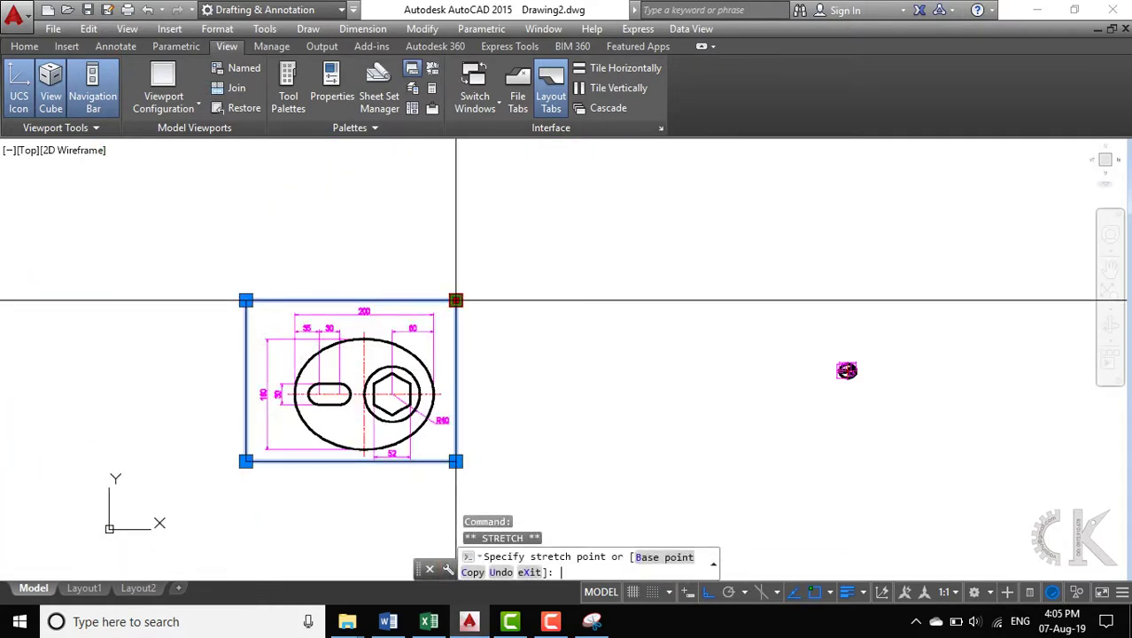
key("space")
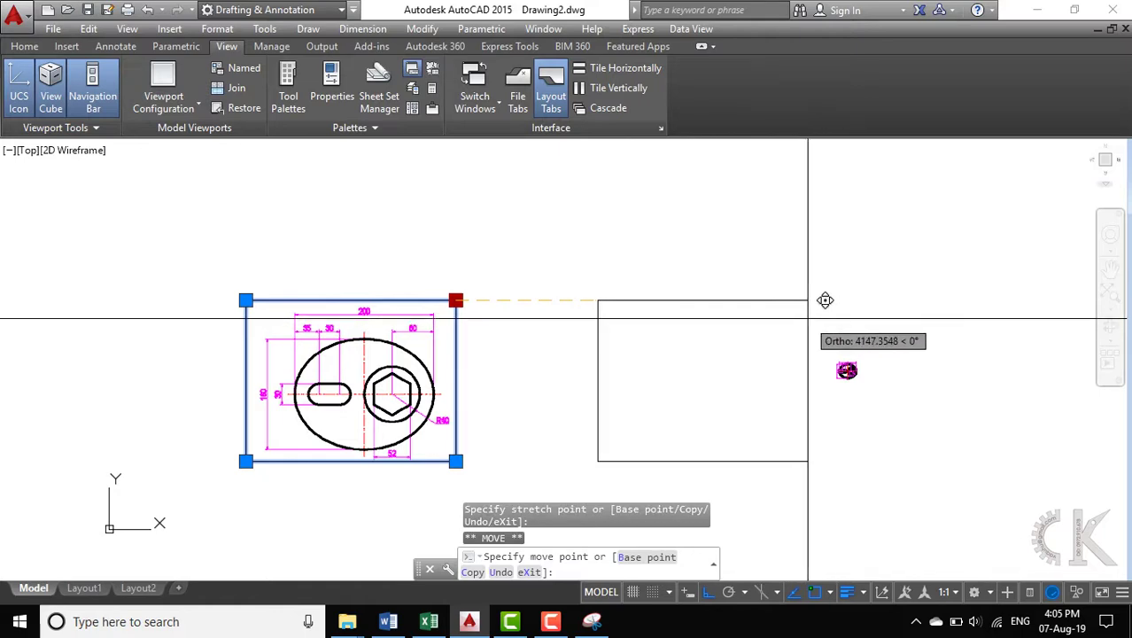
left_click(825, 300)
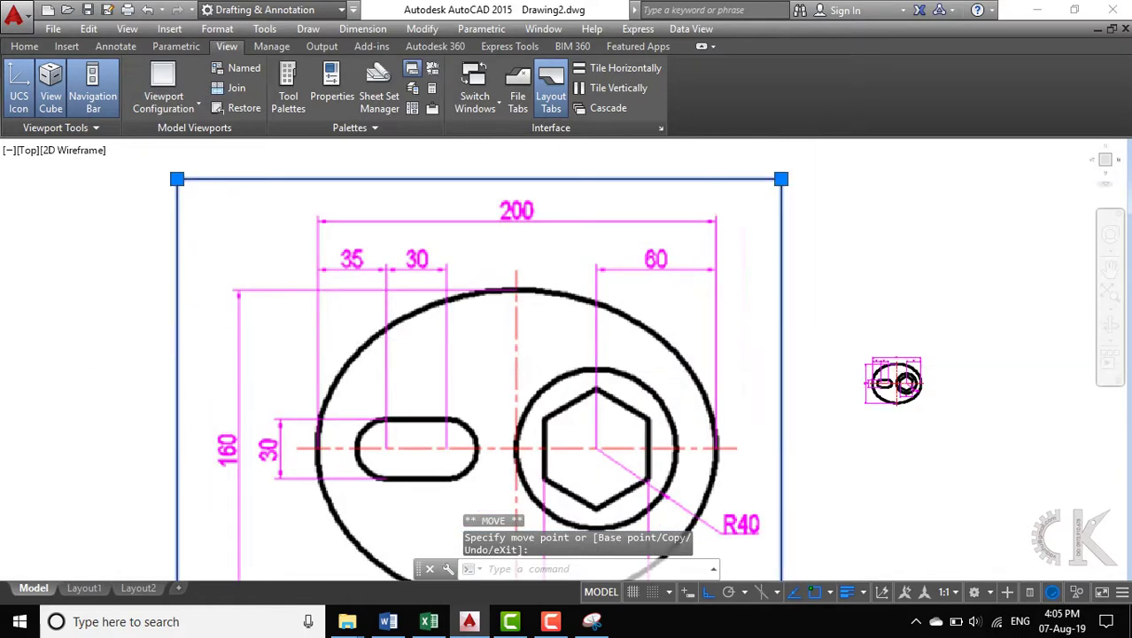
Scale the reference image down by a factor of 0.3 with SC
scroll(623, 149, "down", 2)
type("s")
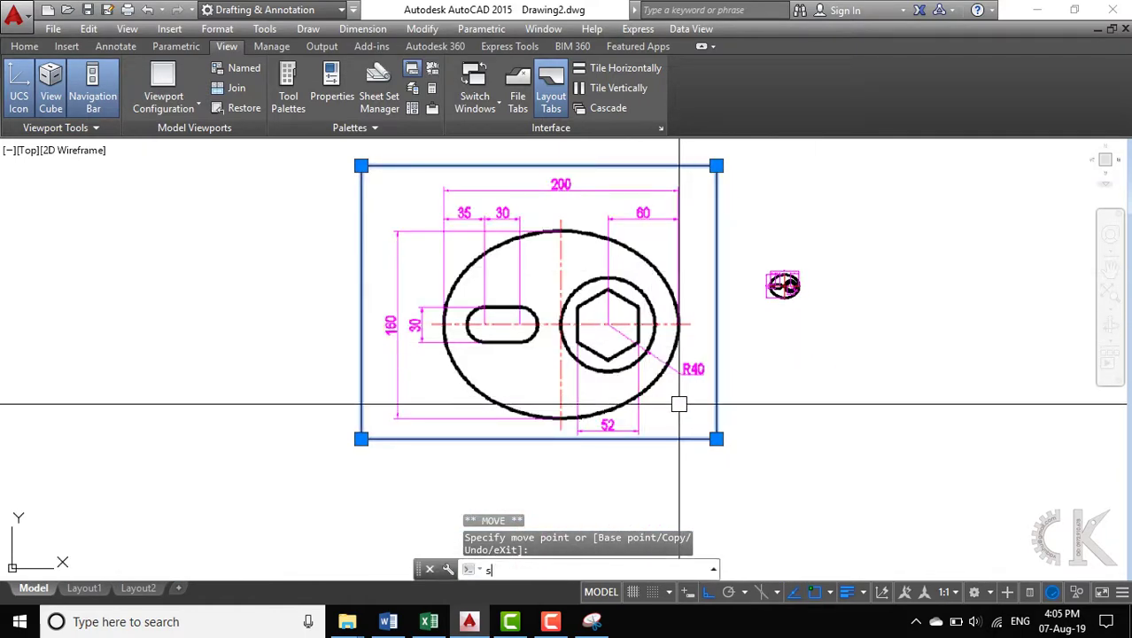
type("c")
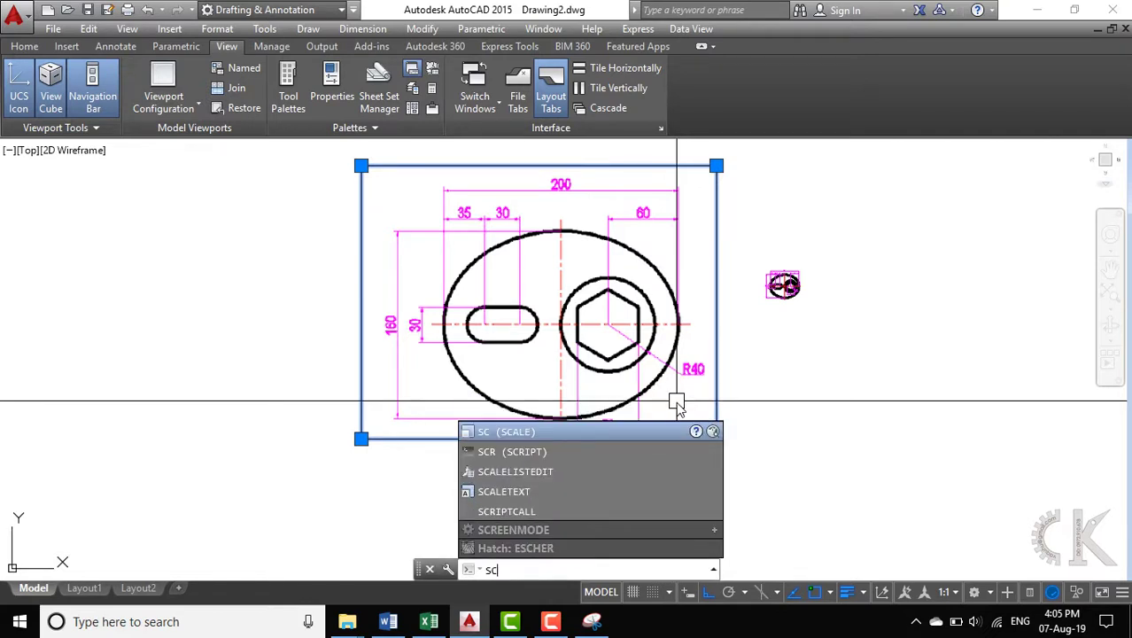
key("Return")
left_click(715, 292)
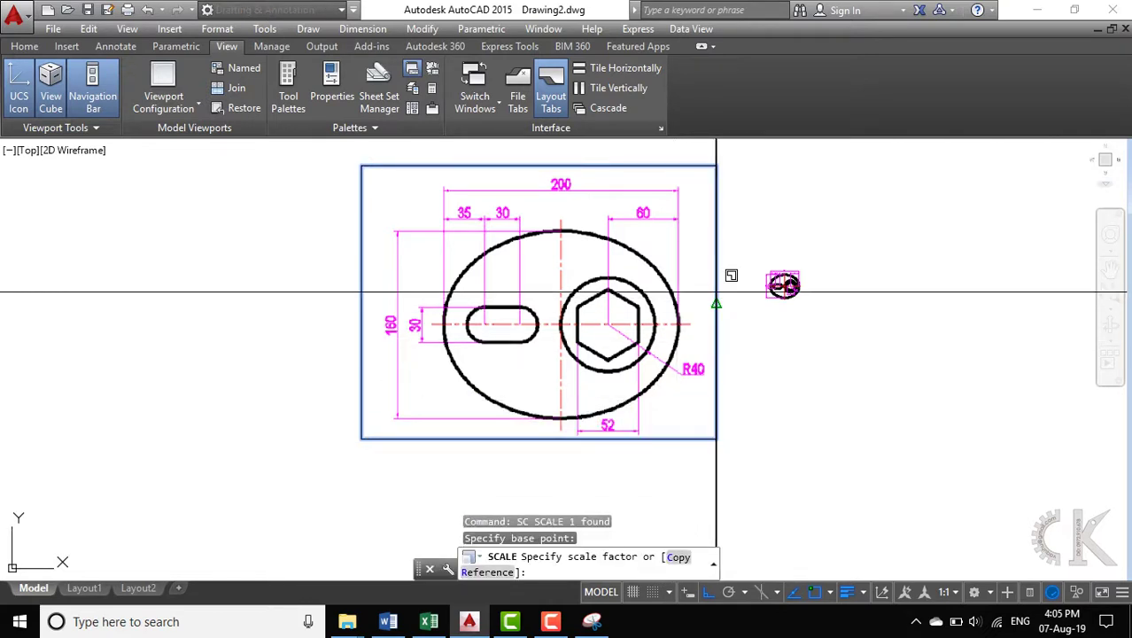
type("0.3")
key("Return")
Window-select the shrunken image and scale it again by 0.5
scroll(715, 306, "down", 5)
scroll(729, 305, "up", 3)
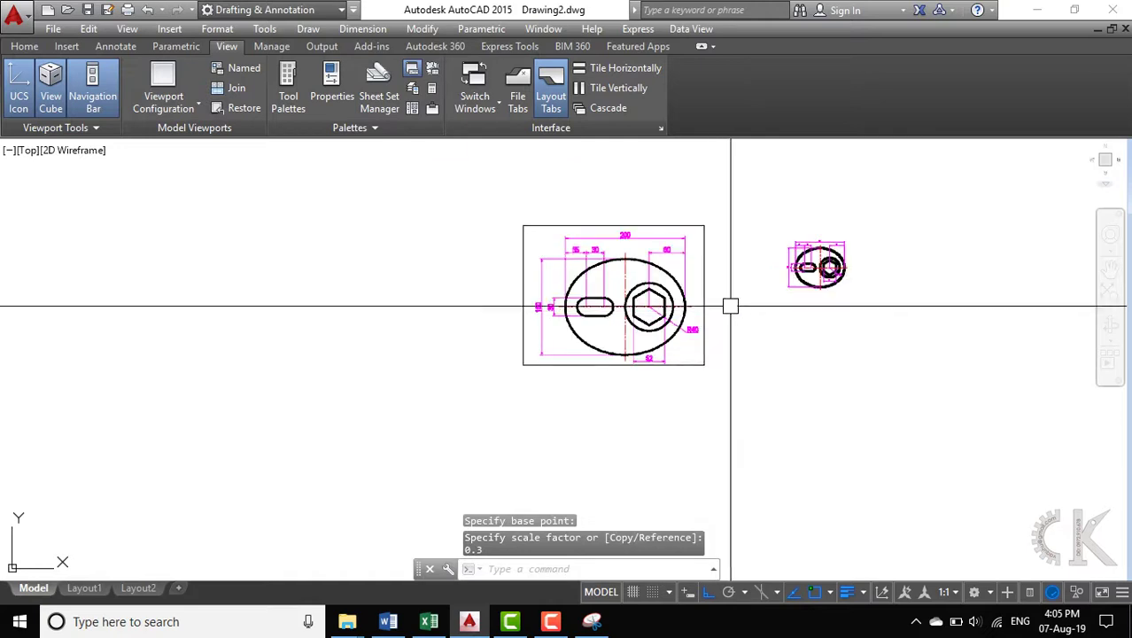
scroll(735, 286, "up", 2)
scroll(649, 303, "up", 1)
scroll(548, 320, "up", 2)
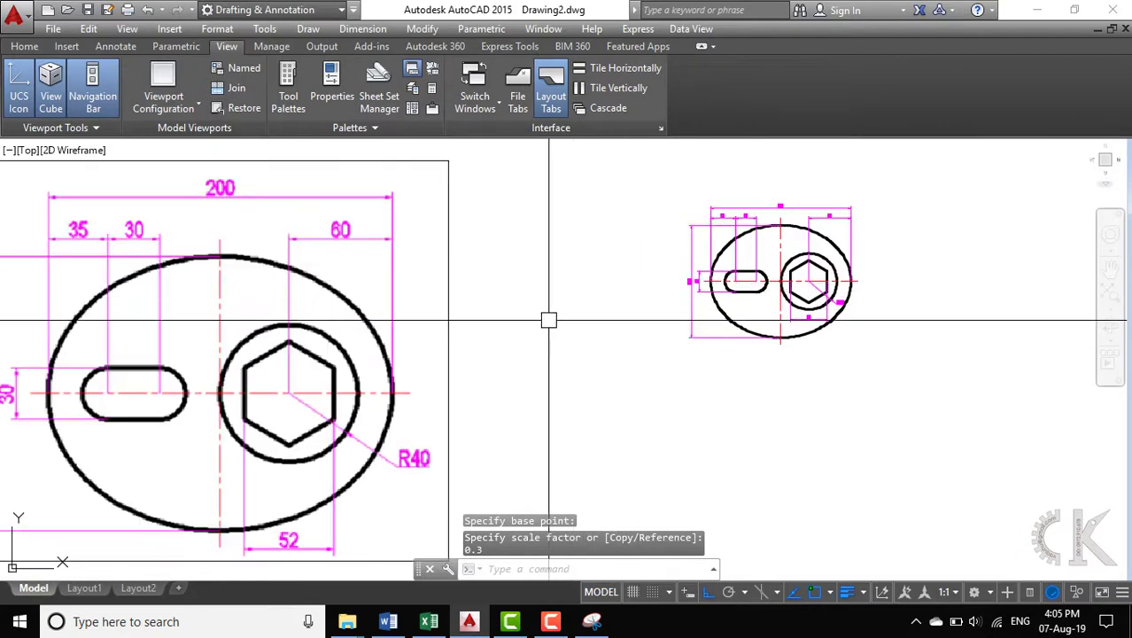
left_click(469, 306)
left_click(429, 303)
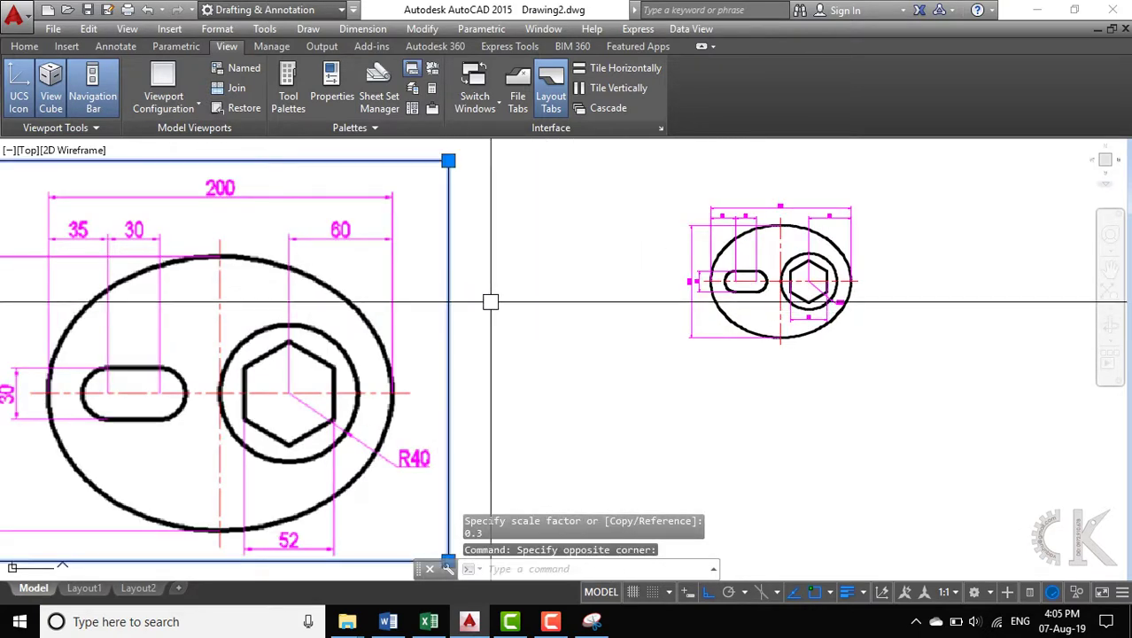
scroll(512, 300, "down", 2)
scroll(511, 300, "up", 1)
scroll(520, 299, "down", 1)
type("sc")
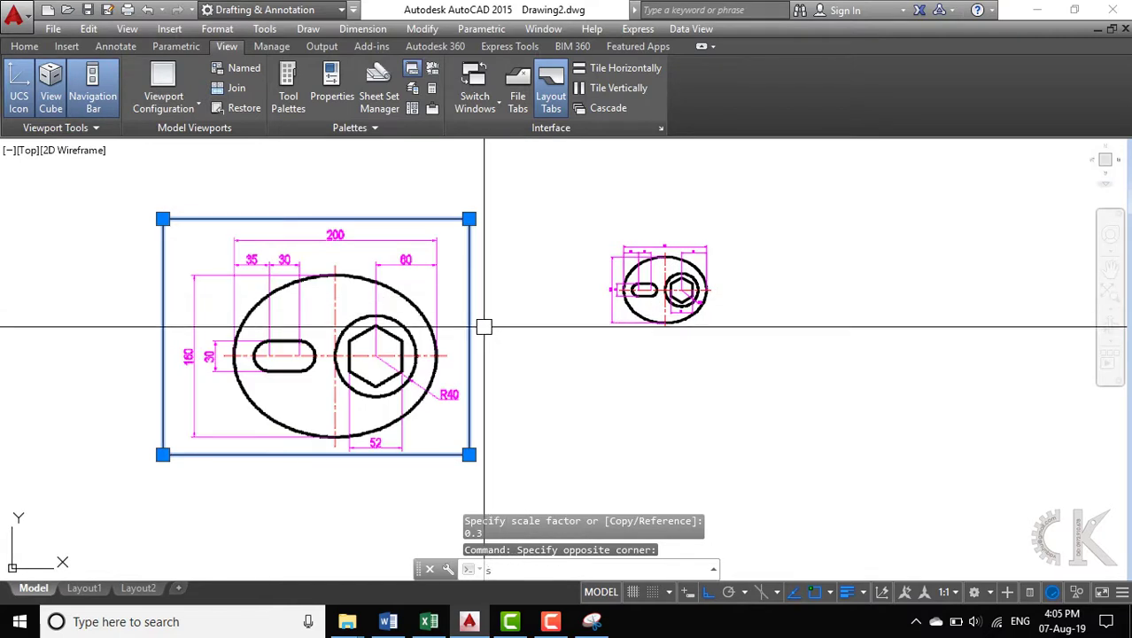
key("Return")
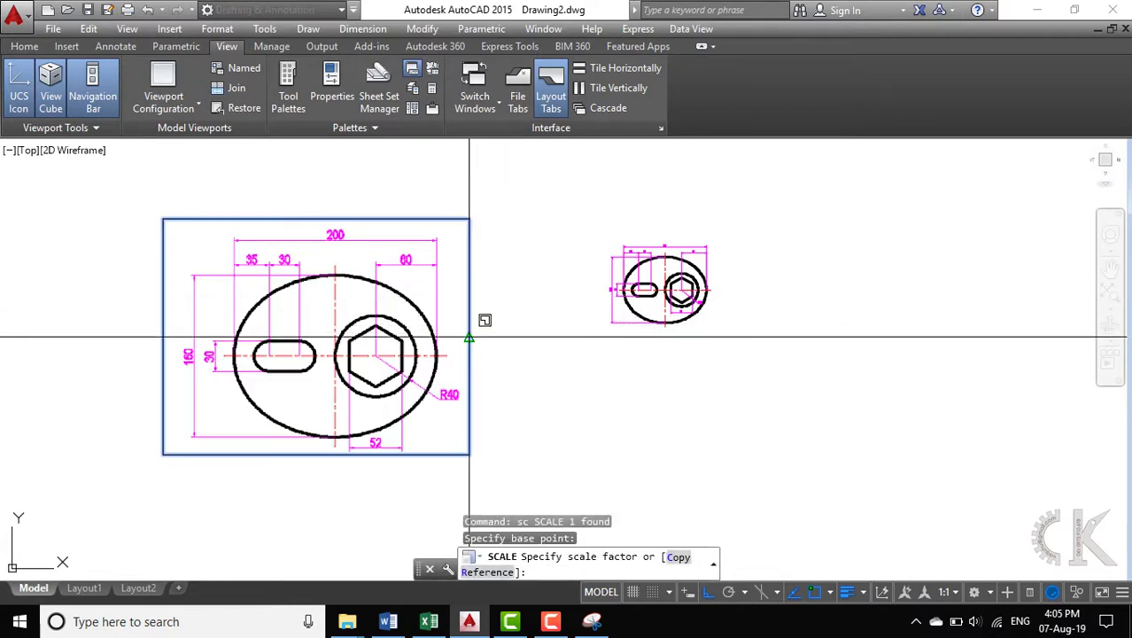
type("0.5")
key("Return")
Place the reduced reference image just left of the plate drawing using its corner grip
left_click(469, 336)
left_click(468, 313)
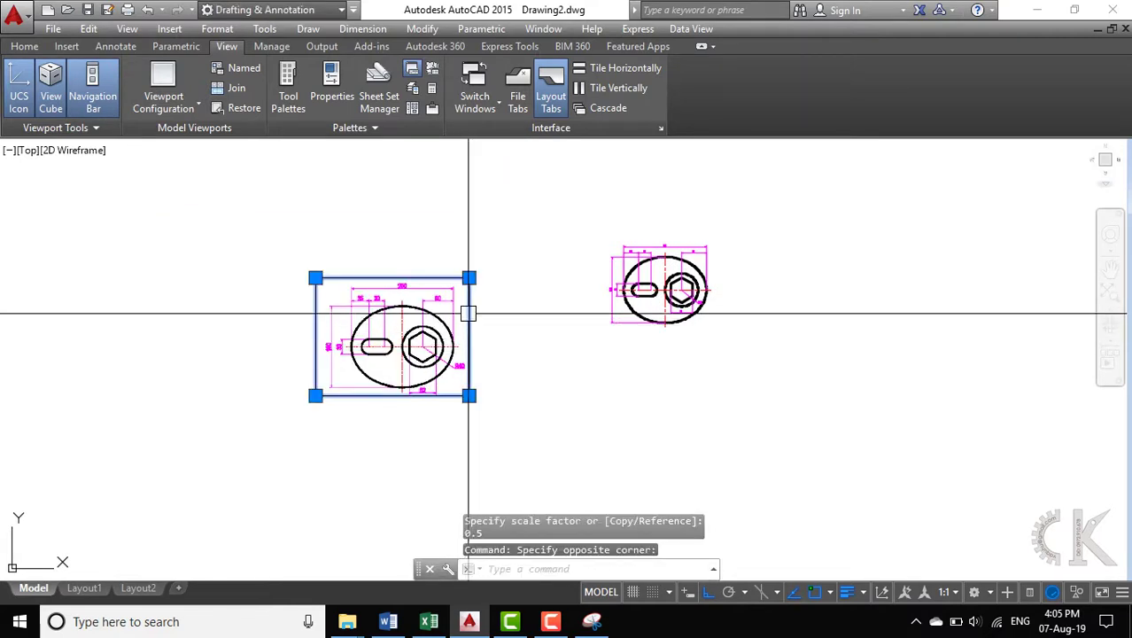
left_click(468, 278)
key("space")
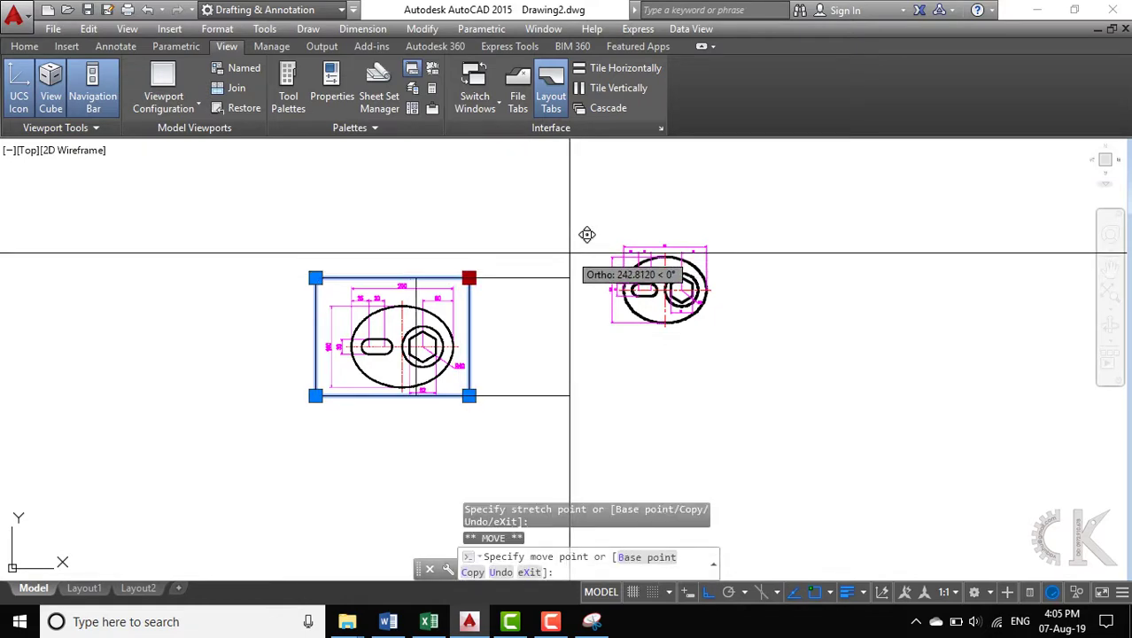
left_click(588, 234)
scroll(598, 283, "up", 3)
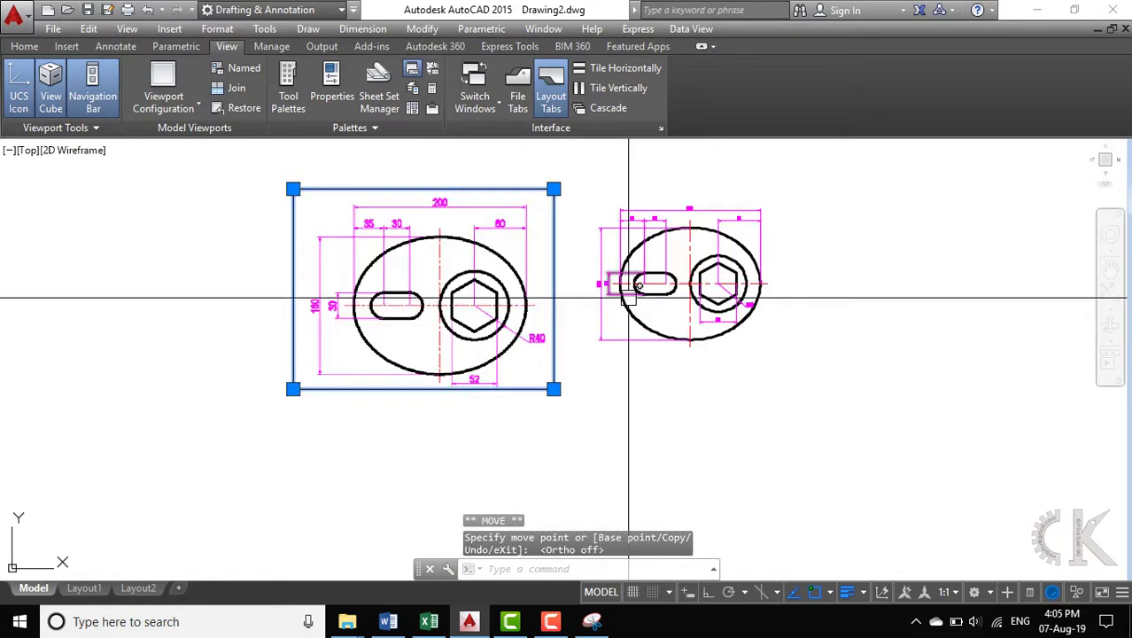
scroll(602, 293, "up", 2)
middle_click_drag(602, 293, 606, 342)
key("Escape")
key("Escape")
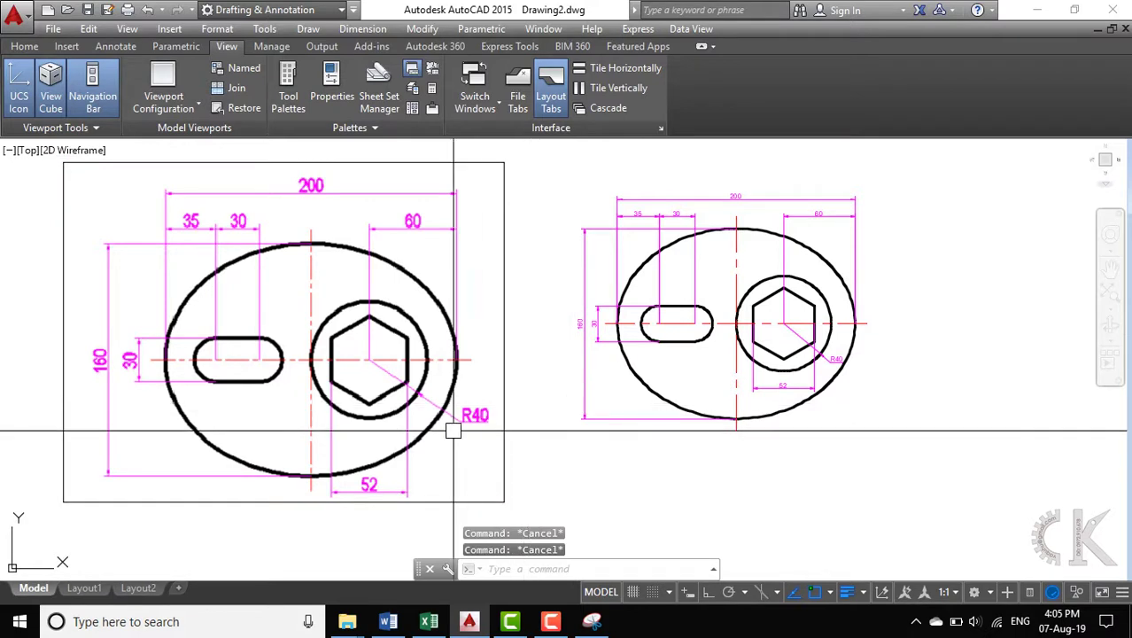
scroll(813, 365, "up", 4)
left_click(837, 333)
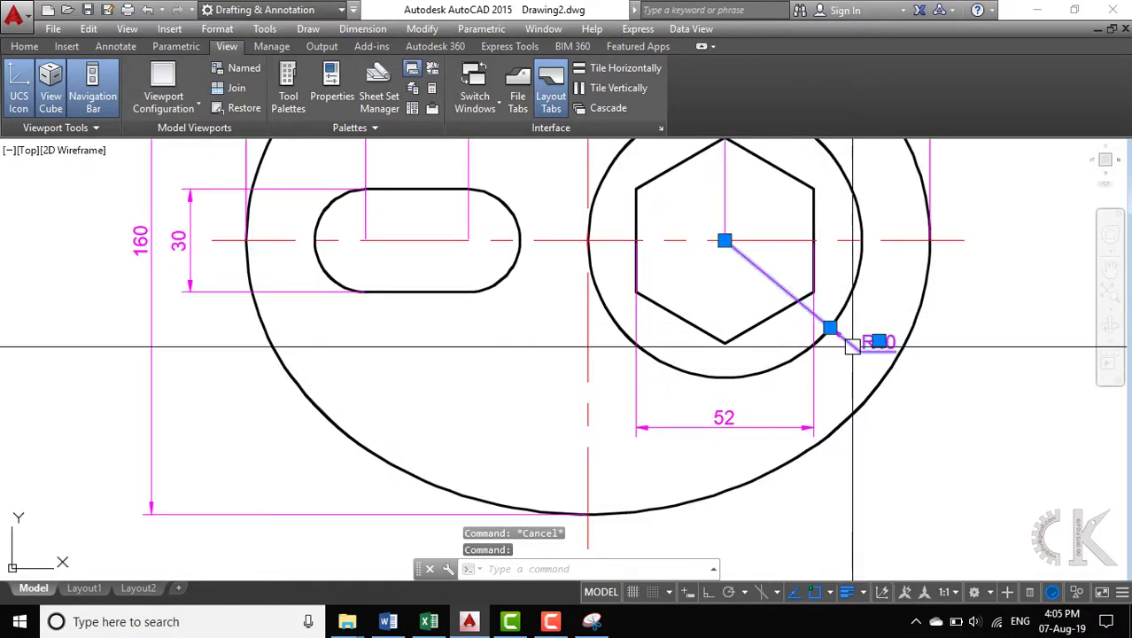
left_click(878, 341)
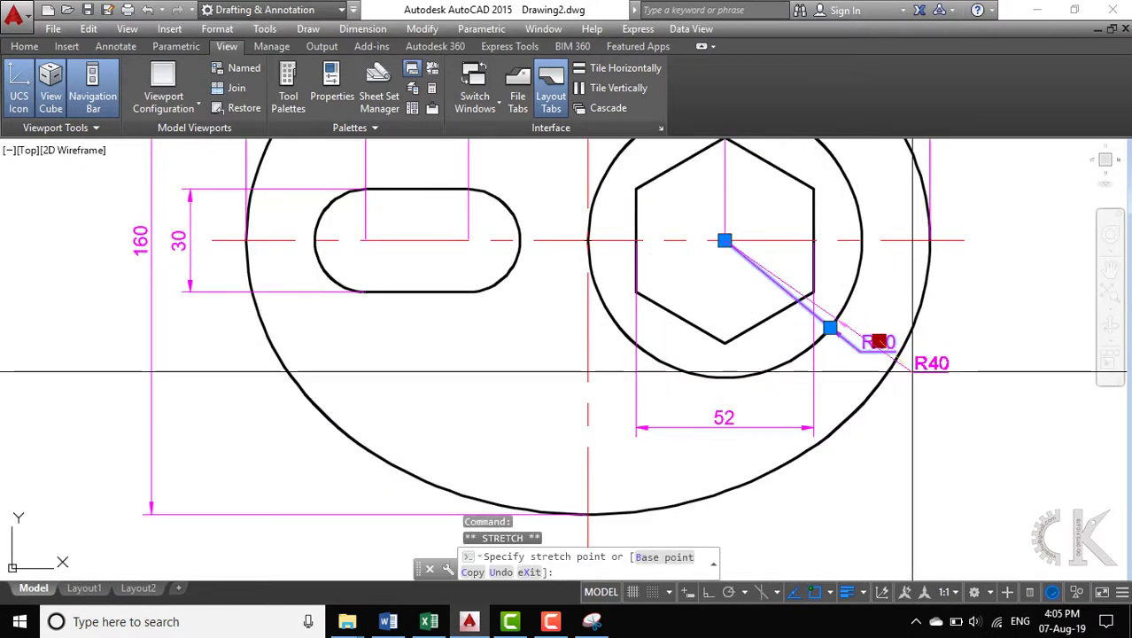
key("Escape")
key("Escape")
scroll(921, 372, "down", 4)
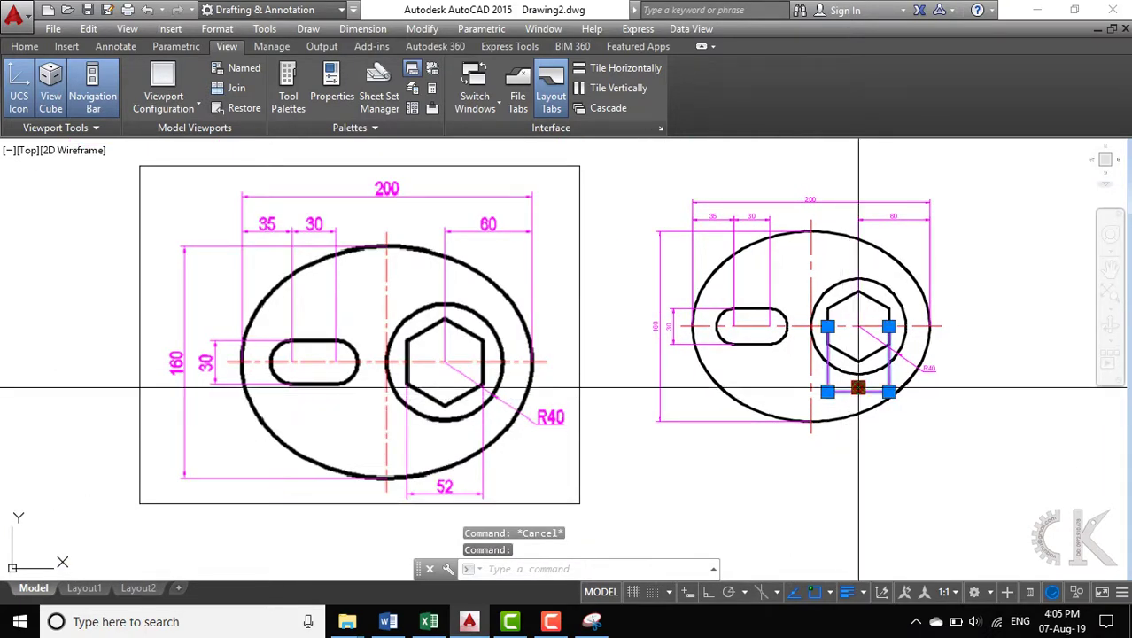
left_click(857, 387)
key("Escape")
key("Escape")
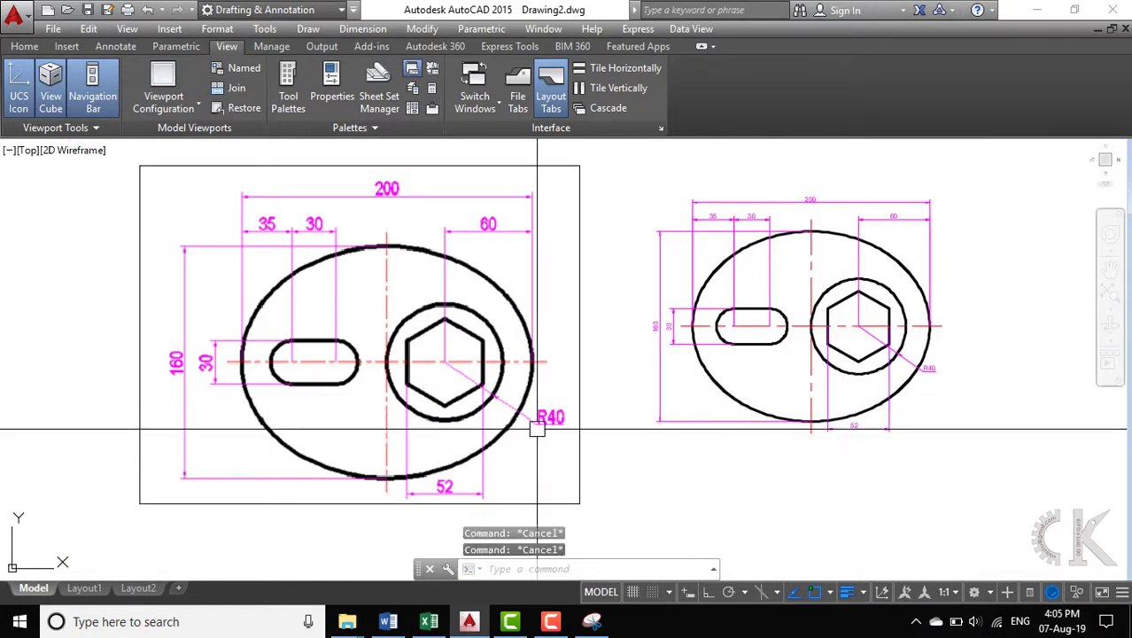
middle_click_drag(638, 378, 673, 386)
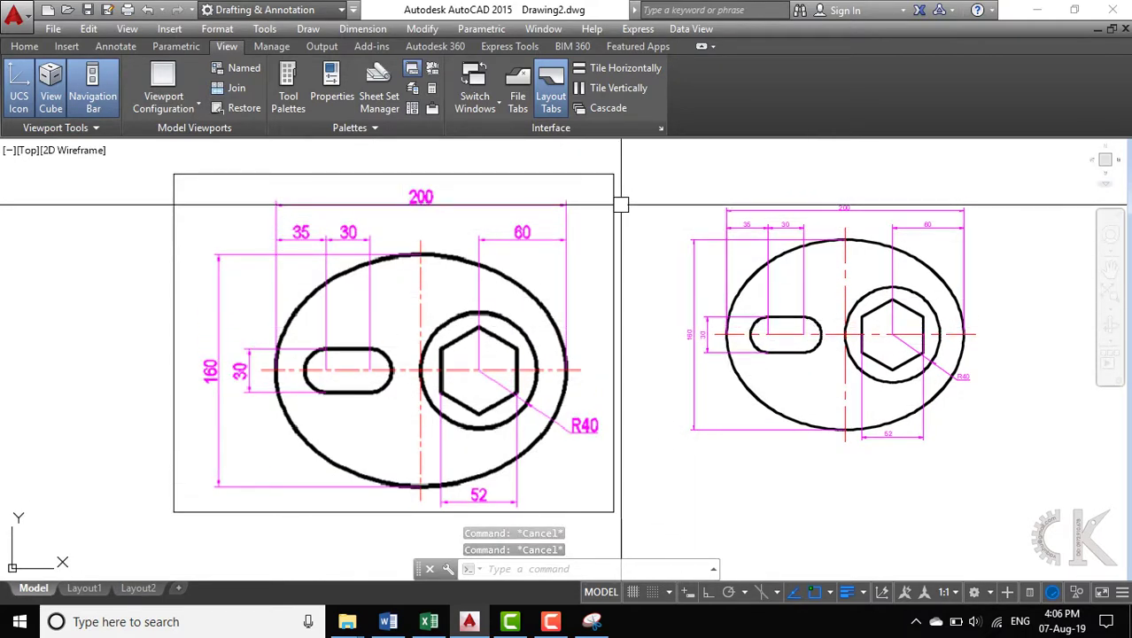
scroll(821, 295, "up", 3)
middle_click_drag(821, 295, 652, 313)
scroll(702, 316, "down", 3)
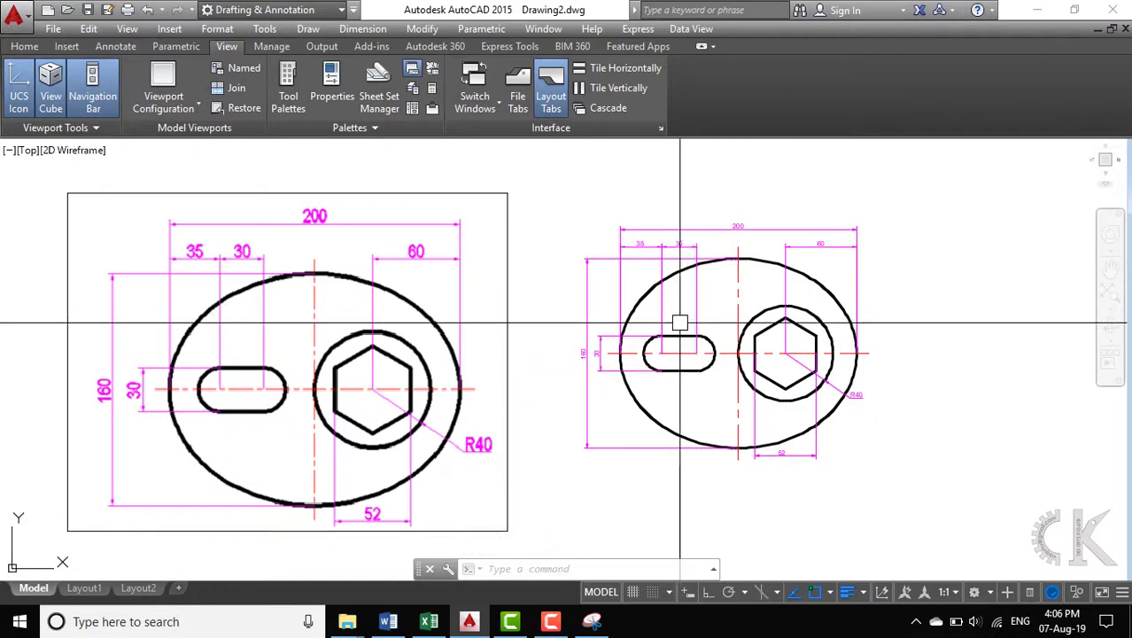
type("d")
Change the ISO-25 dimension style's text height from 4 to 6
key("Return")
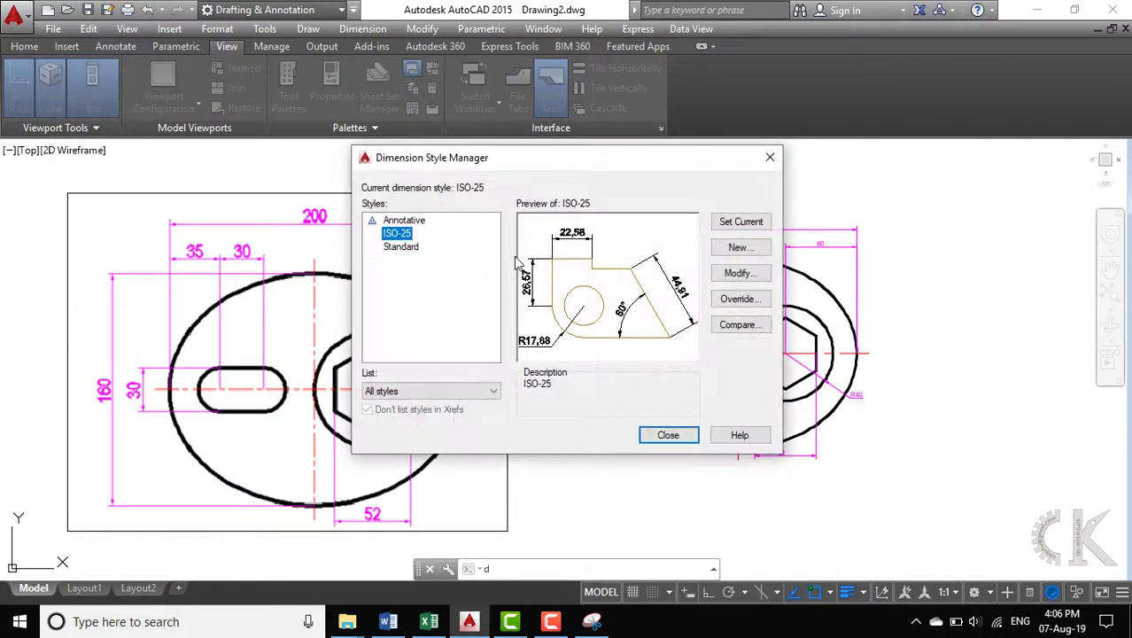
left_click(738, 273)
type("6")
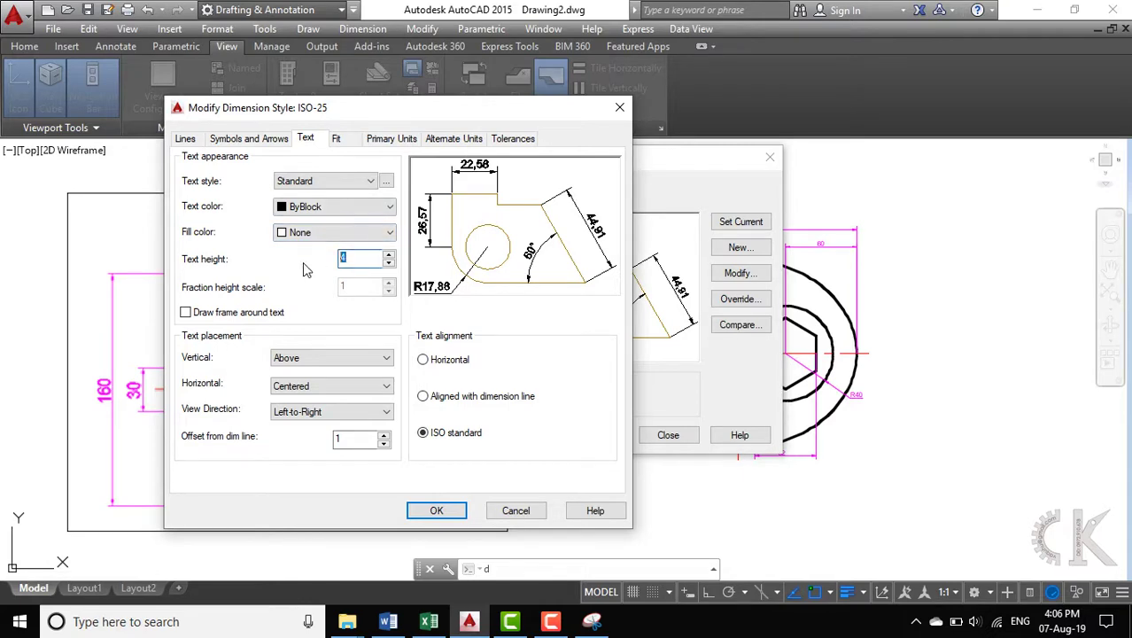
left_click(440, 511)
left_click(668, 435)
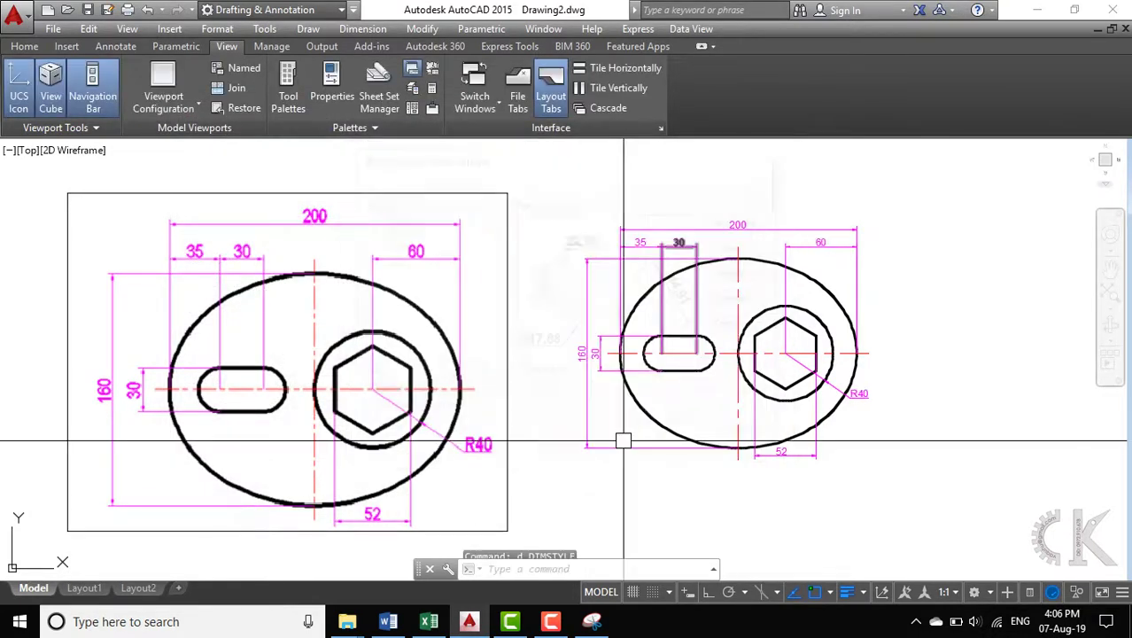
Window-select and delete the pasted reference image
left_click(486, 321)
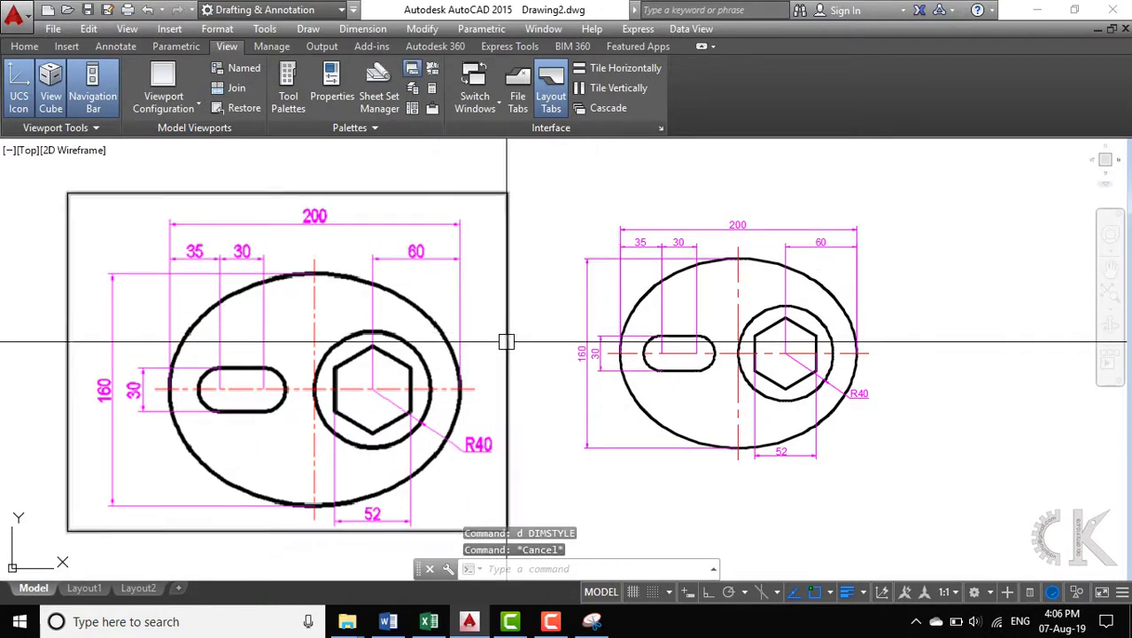
left_click(407, 355)
key("Delete")
type("e")
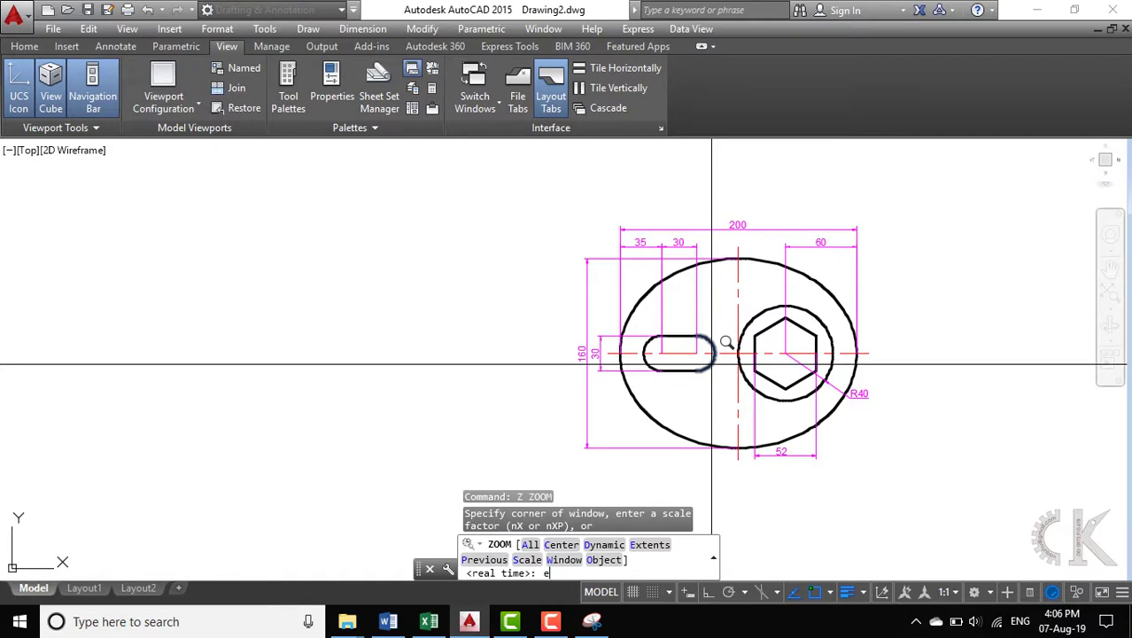
Zoom to extents and centre the finished plate drawing in the view
key("Return")
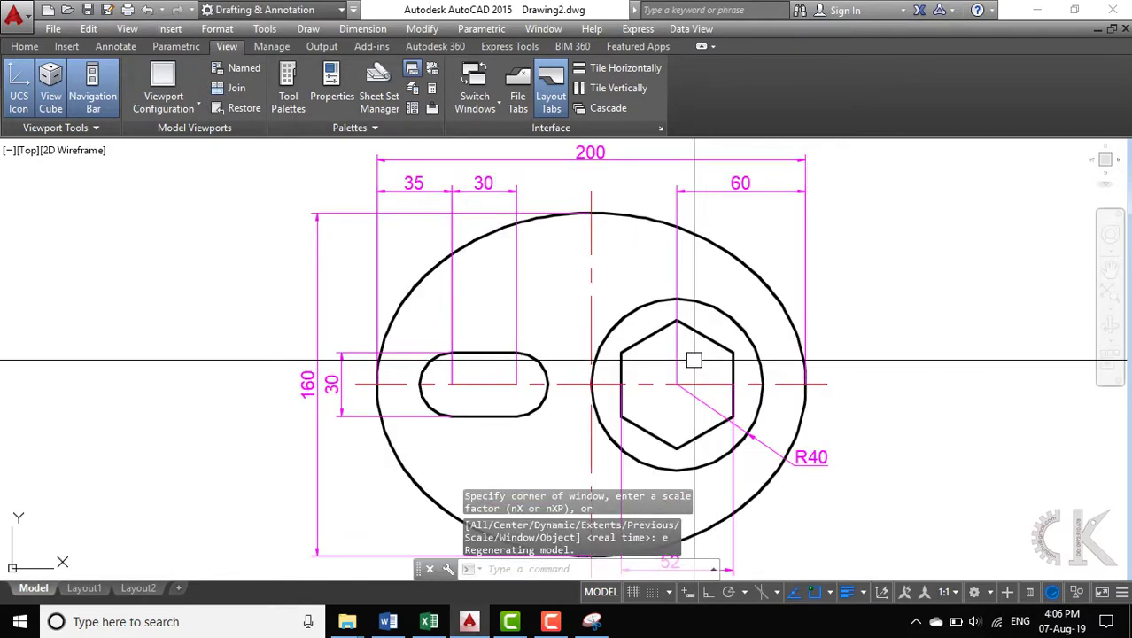
scroll(695, 357, "down", 2)
scroll(664, 345, "down", 1)
middle_click_drag(641, 342, 584, 318)
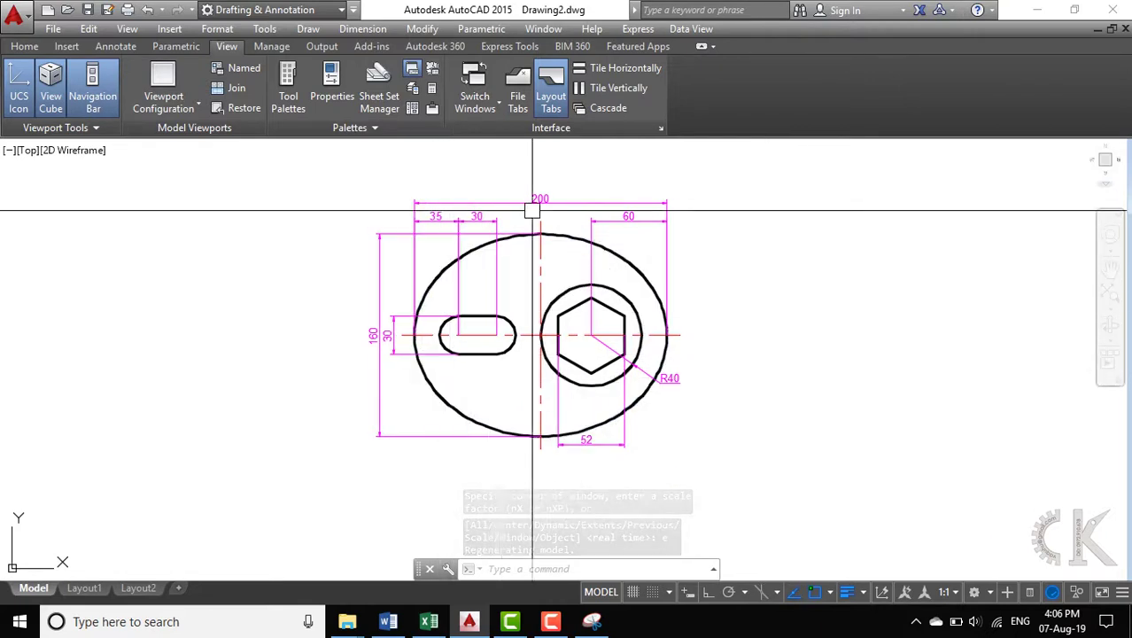